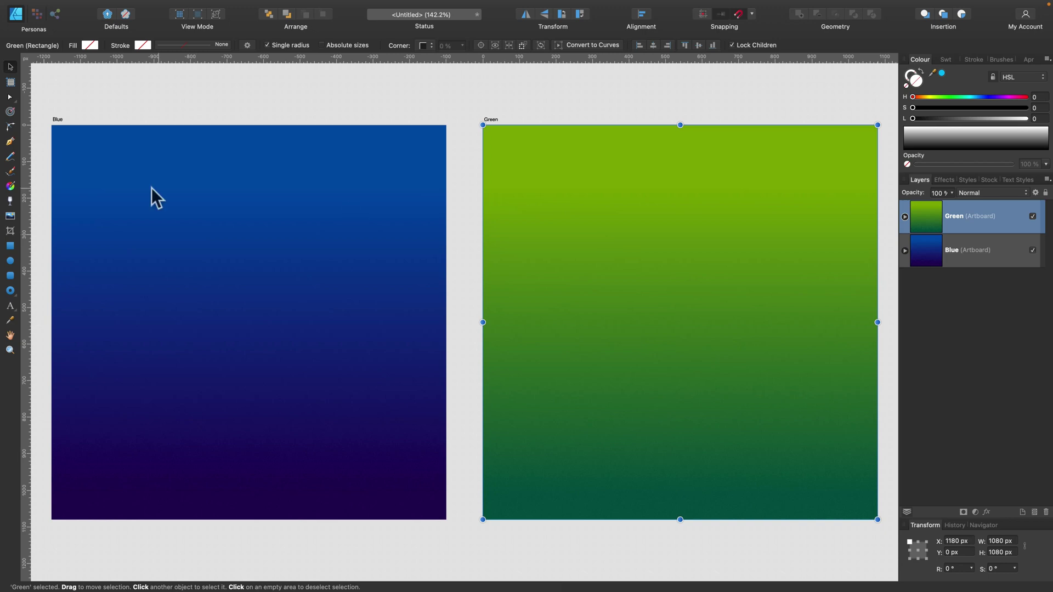
# Step: Pan the canvas left to view the Blue and Green gradient artboards
pyautogui.hscroll(-5, 247, 228)
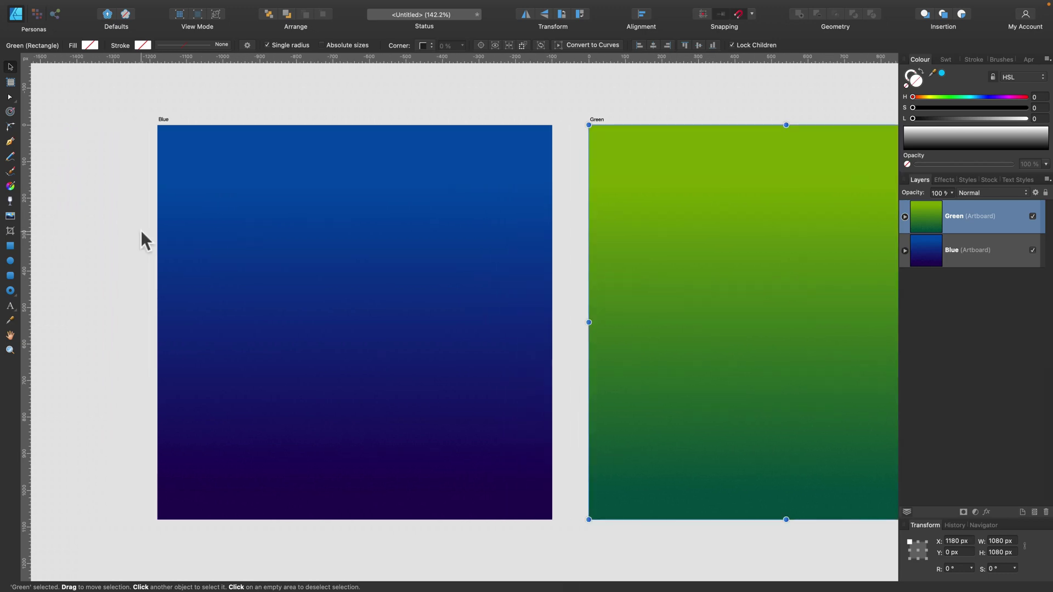
# Step: Type 'Party' as artistic text on the Blue artboard and enlarge it
pyautogui.click(10, 305)
pyautogui.click(240, 232)
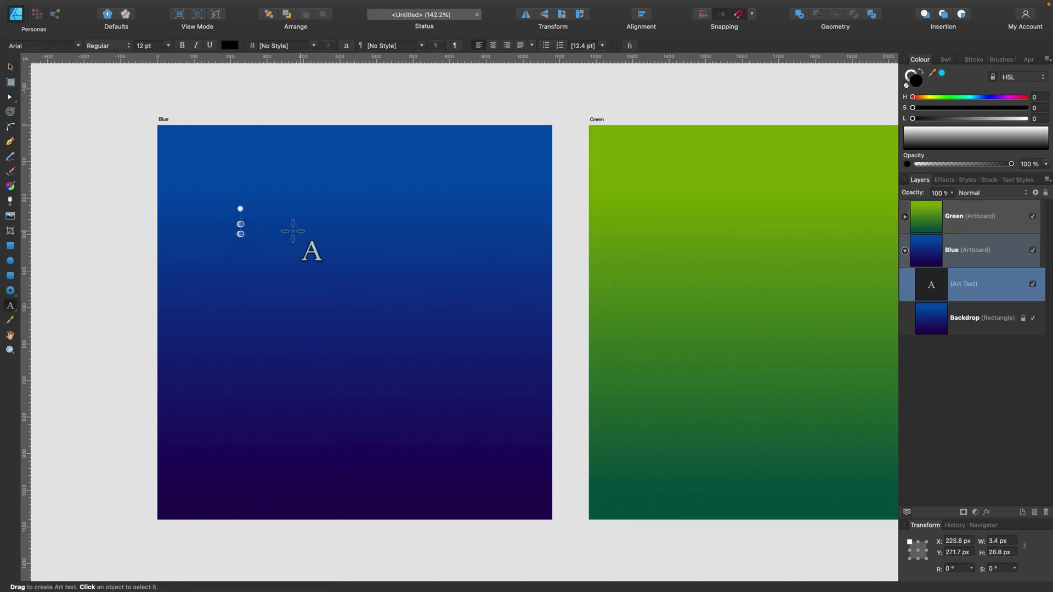
pyautogui.write('Party')
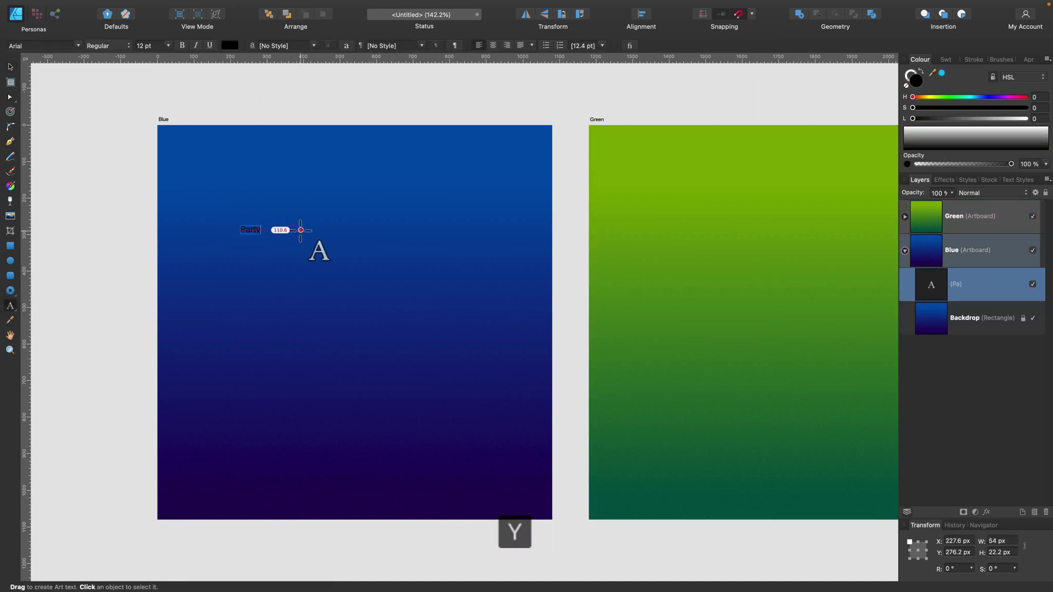
pyautogui.press('Escape')
pyautogui.moveTo(262, 237); pyautogui.dragTo(468, 292)
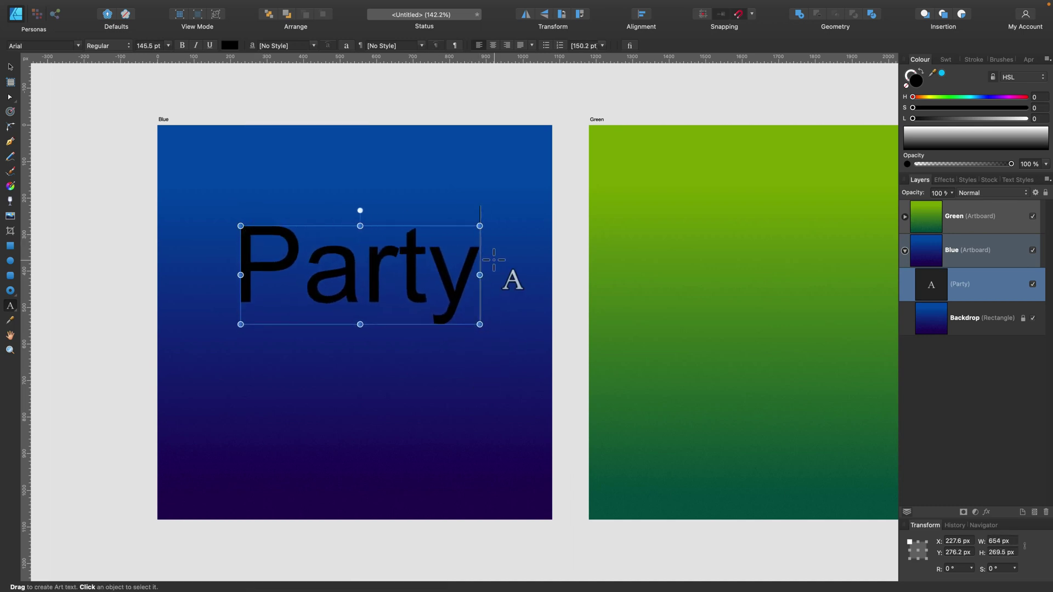
pyautogui.click(393, 283)
pyautogui.press('super+a')
pyautogui.press('Escape')
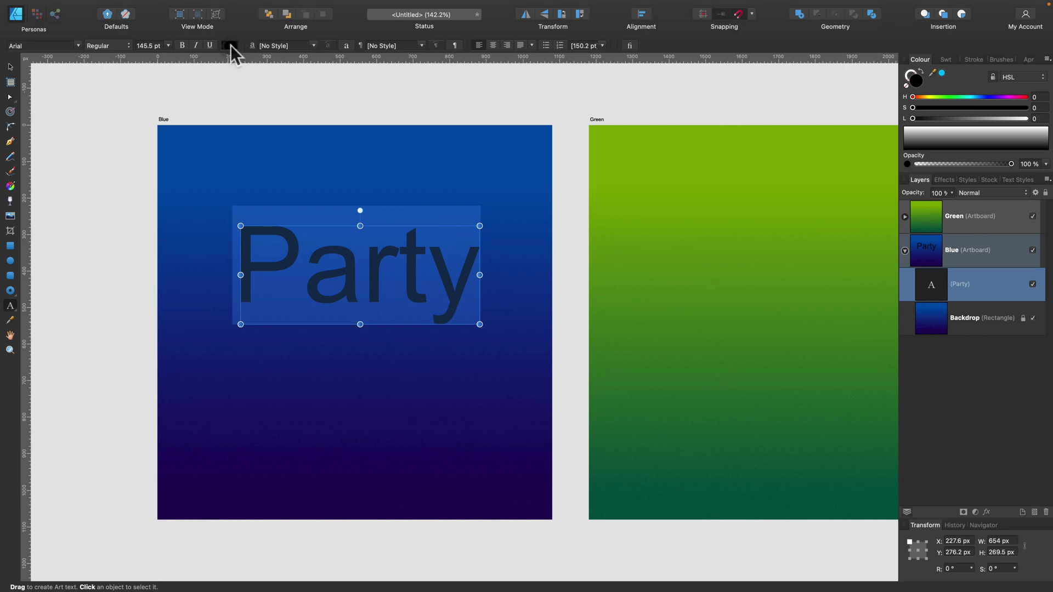
# Step: Make PARTY white in Bebas Kai at 246.2 pt, placed near the artboard top
pyautogui.click(230, 45)
pyautogui.moveTo(293, 130); pyautogui.dragTo(265, 162)
pyautogui.click(78, 45)
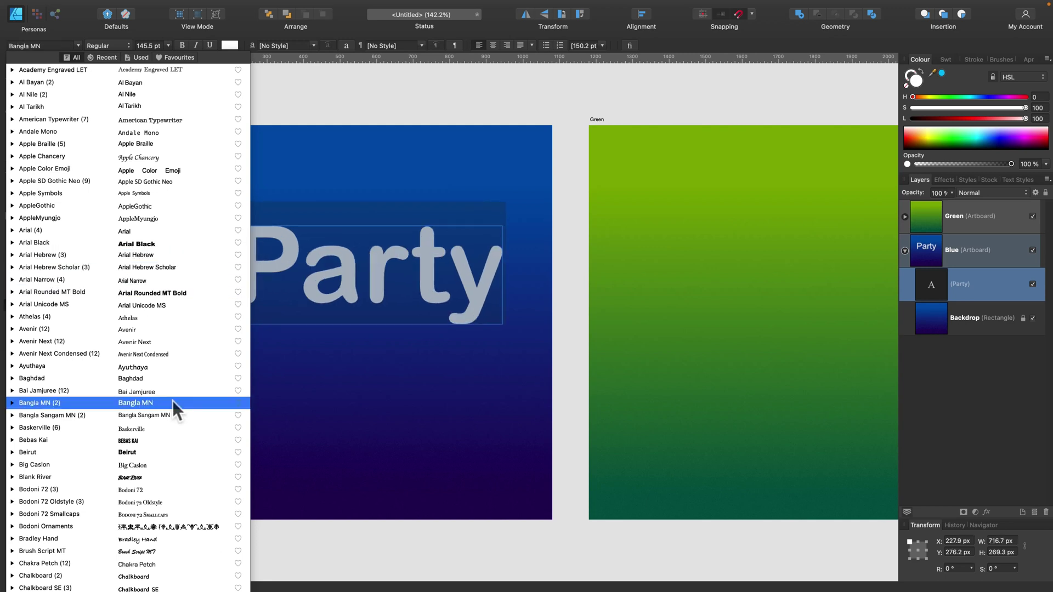
pyautogui.click(154, 441)
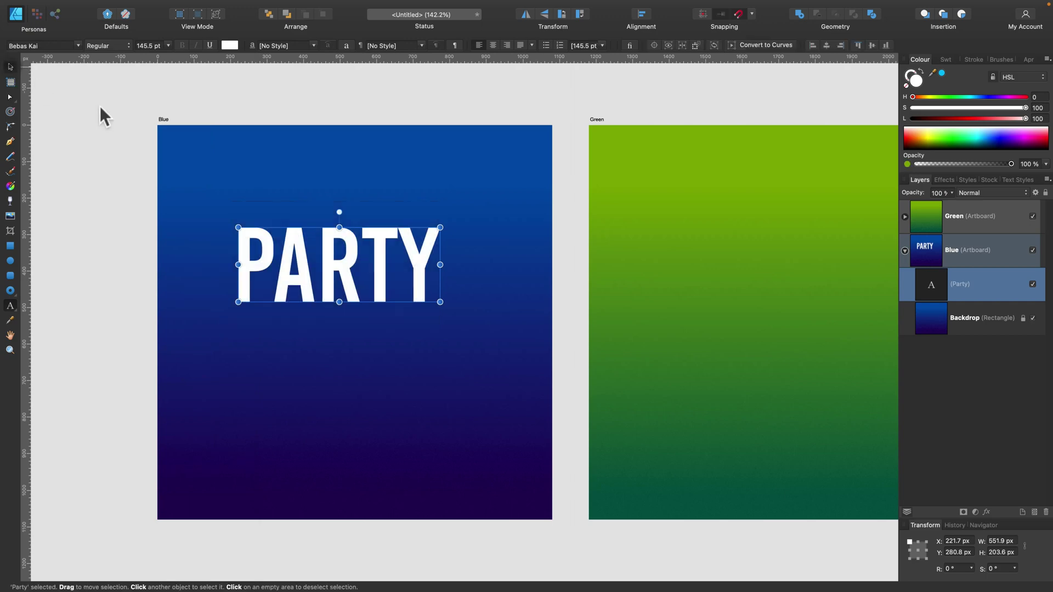
pyautogui.moveTo(440, 302); pyautogui.dragTo(452, 239)
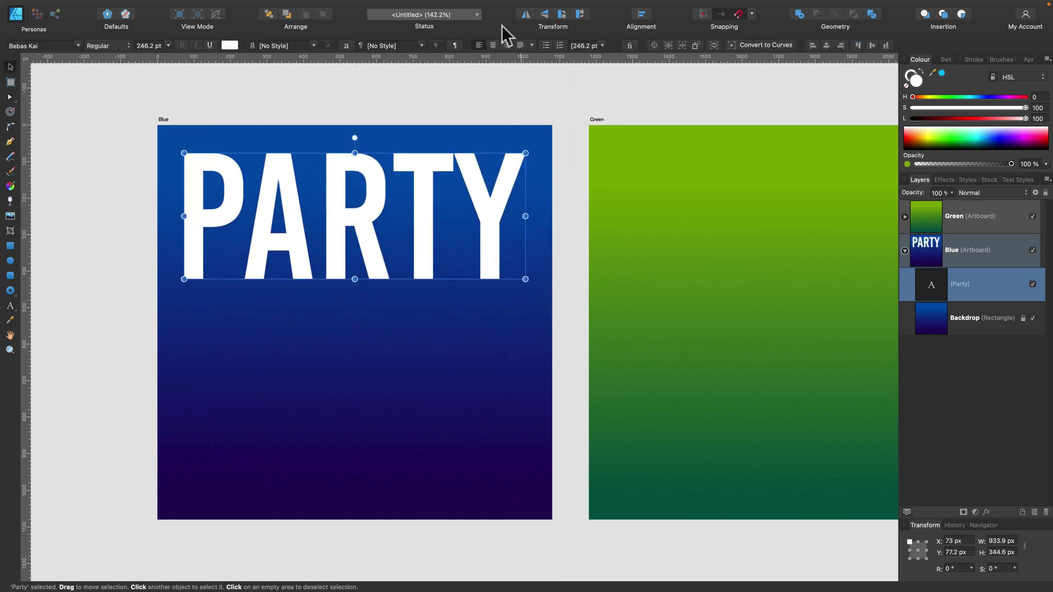
pyautogui.moveTo(486, 203); pyautogui.dragTo(486, 210)
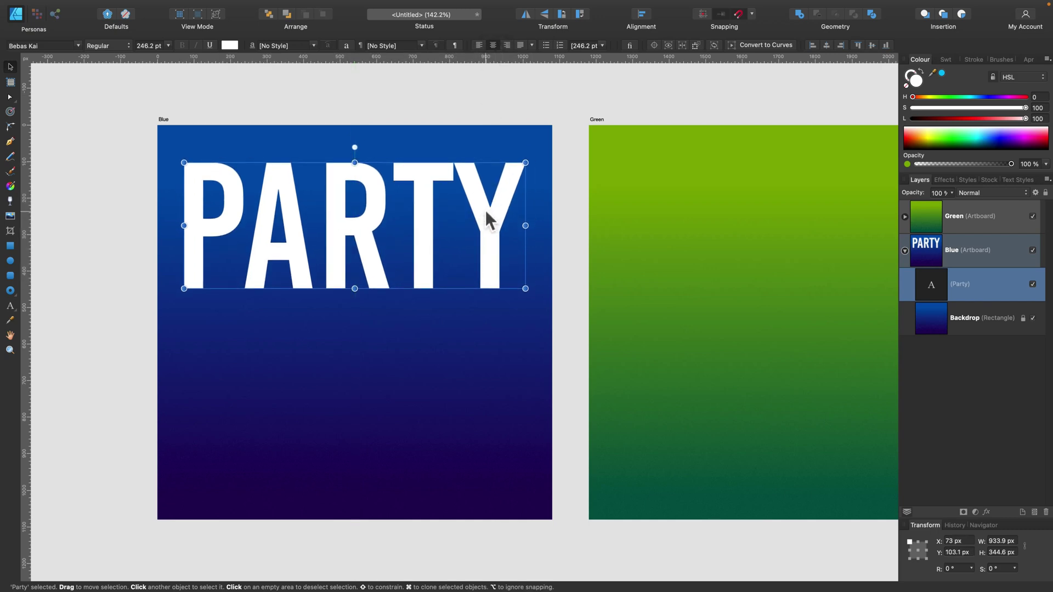
# Step: Duplicate the Party text layer and move the copy down below the original
pyautogui.rightClick(984, 282)
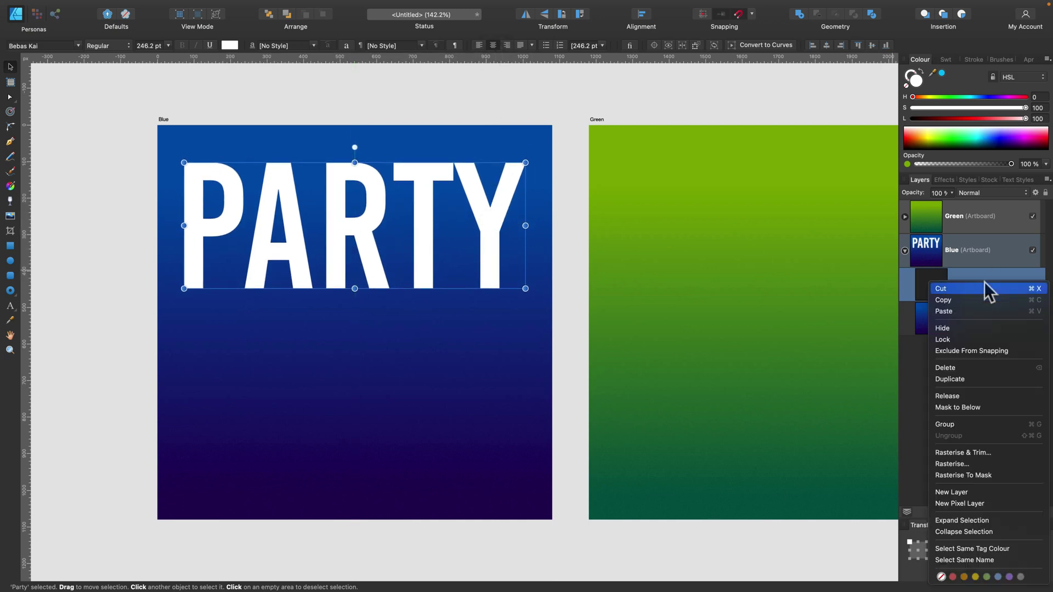
pyautogui.click(975, 378)
pyautogui.click(966, 321)
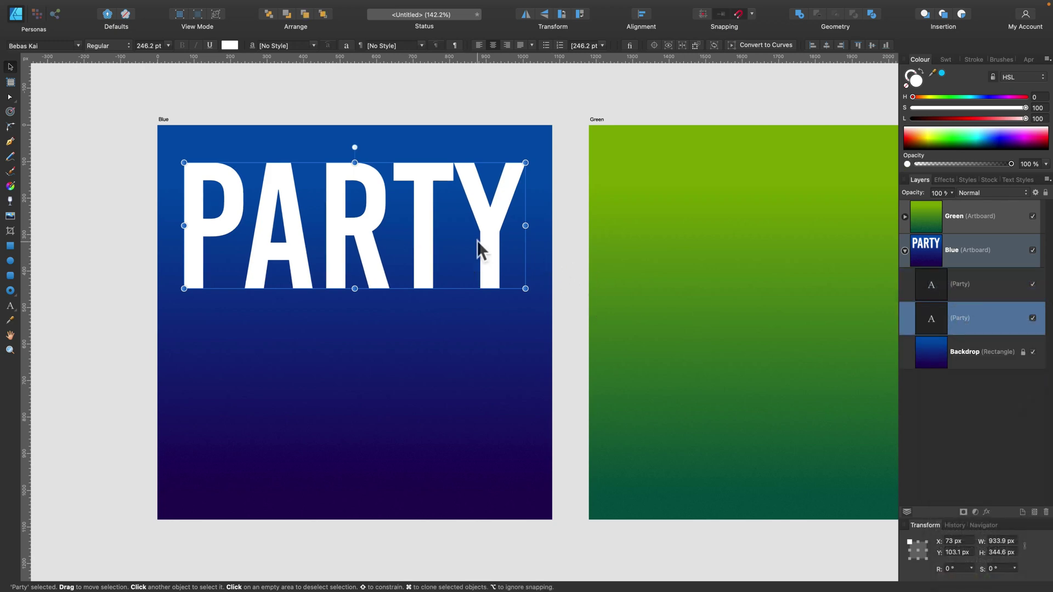
pyautogui.moveTo(483, 241); pyautogui.dragTo(486, 264)
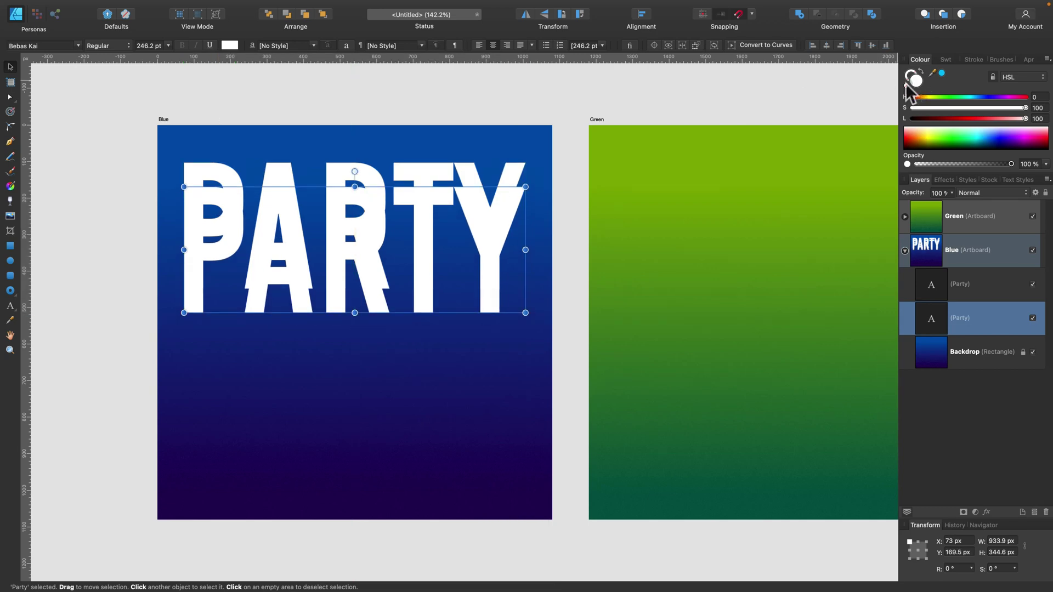
# Step: Give the copy no fill and a centred 5 pt white stroke, placed below the solid PARTY
pyautogui.click(906, 84)
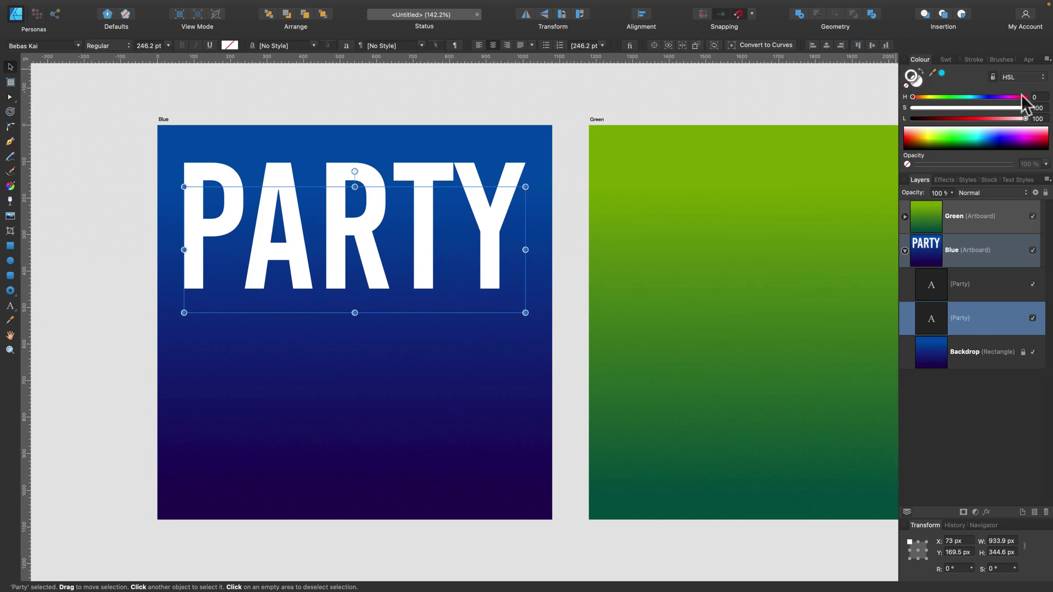
pyautogui.click(1021, 118)
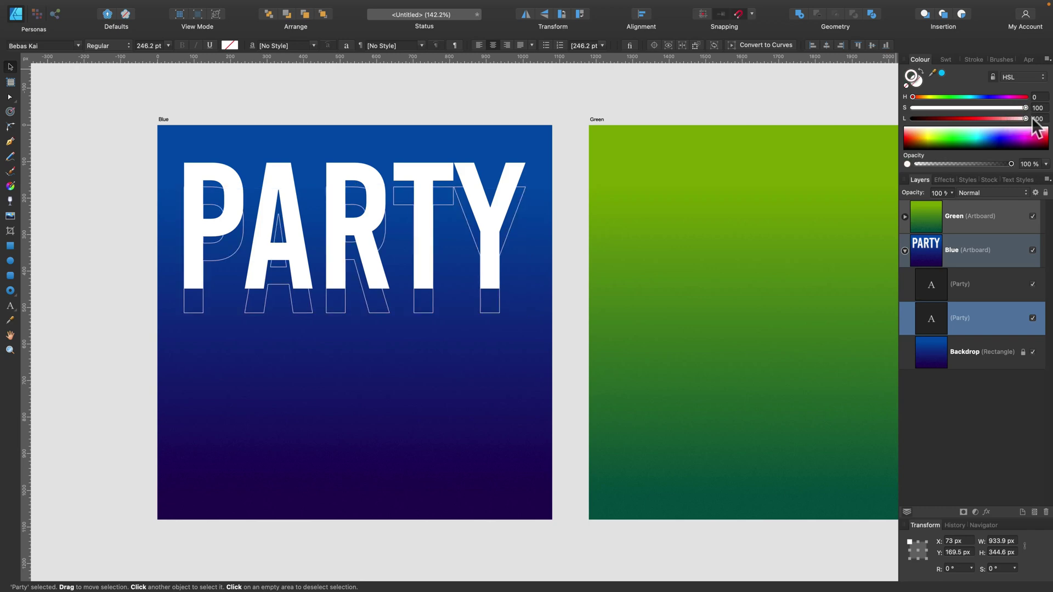
pyautogui.click(967, 57)
pyautogui.moveTo(942, 87); pyautogui.dragTo(954, 86)
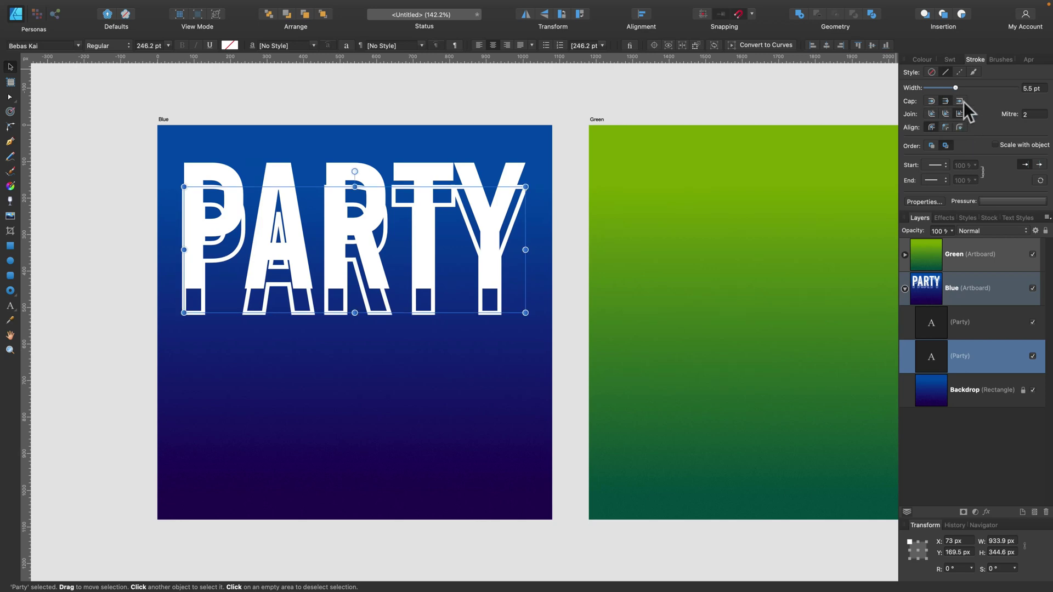
pyautogui.click(959, 127)
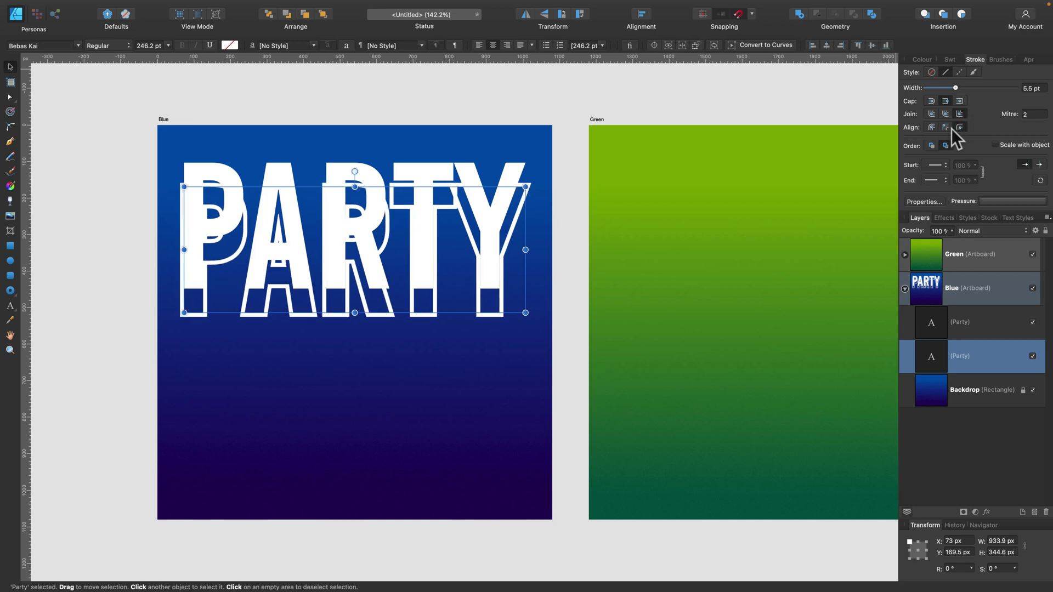
pyautogui.click(946, 128)
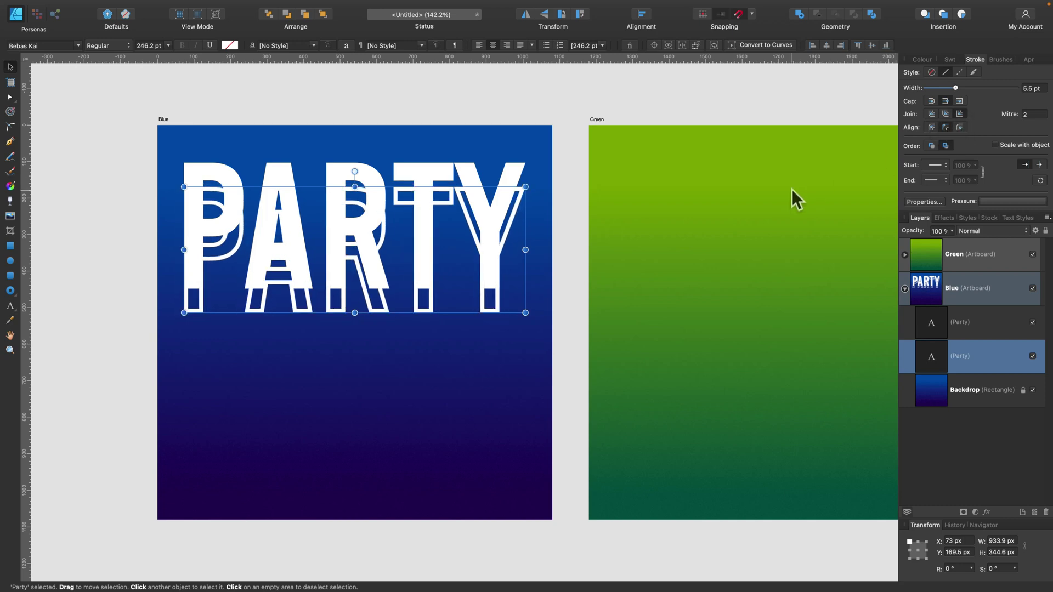
pyautogui.moveTo(954, 87); pyautogui.dragTo(952, 87)
pyautogui.moveTo(488, 304); pyautogui.dragTo(489, 370)
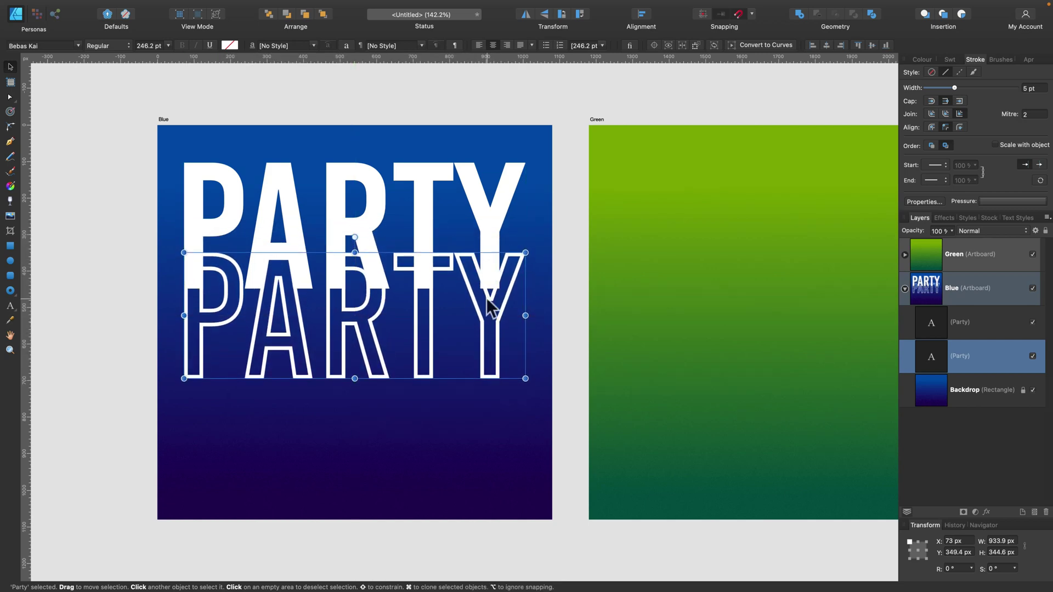
pyautogui.scroll(1, 489, 326)
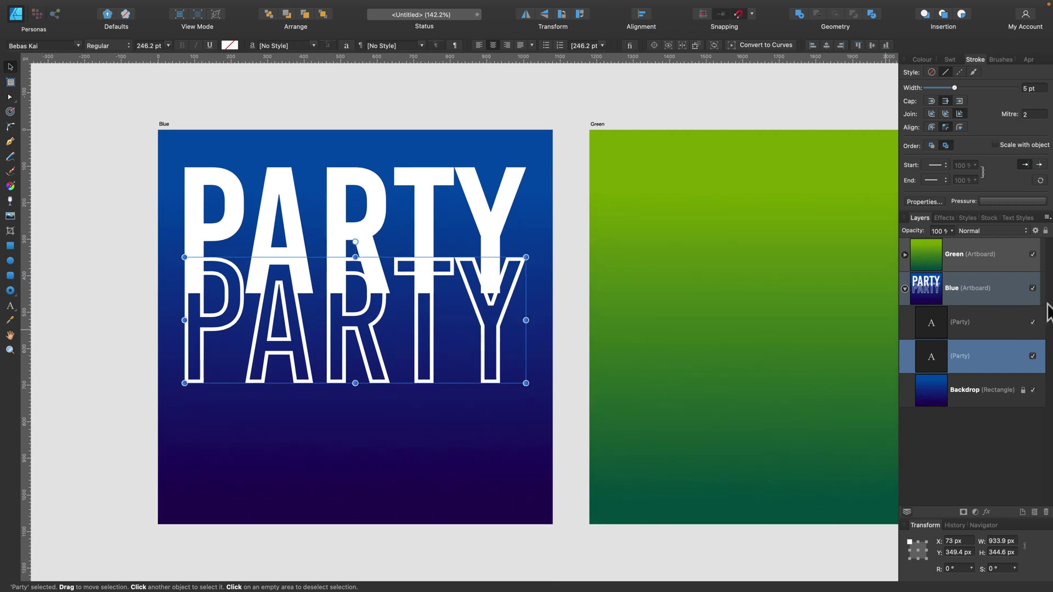
# Step: Mask the outlined PARTY copy with a vertical gradient ending in near-black
pyautogui.click(993, 357)
pyautogui.click(962, 511)
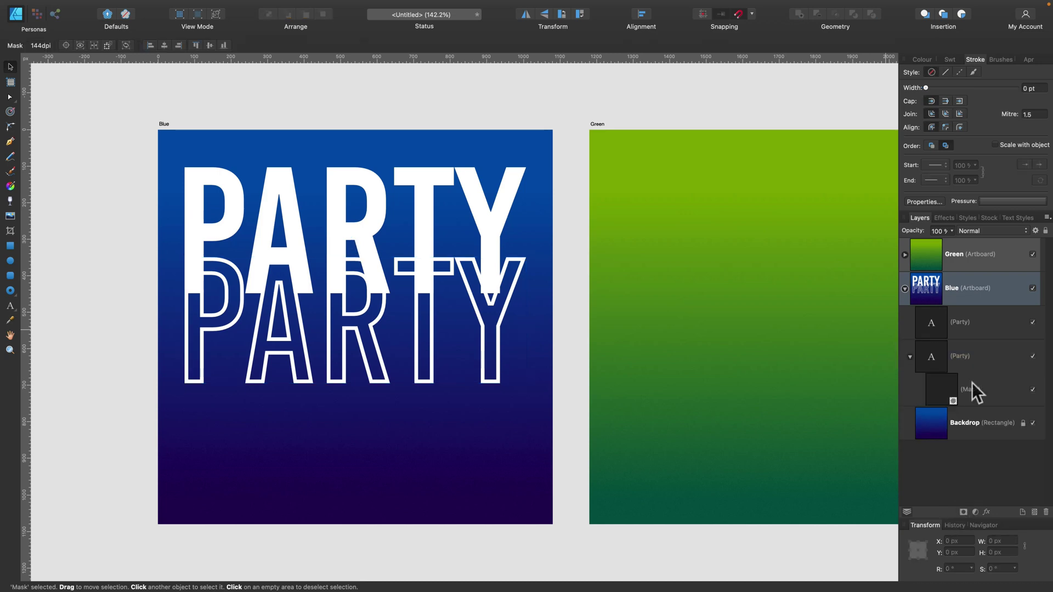
pyautogui.click(944, 382)
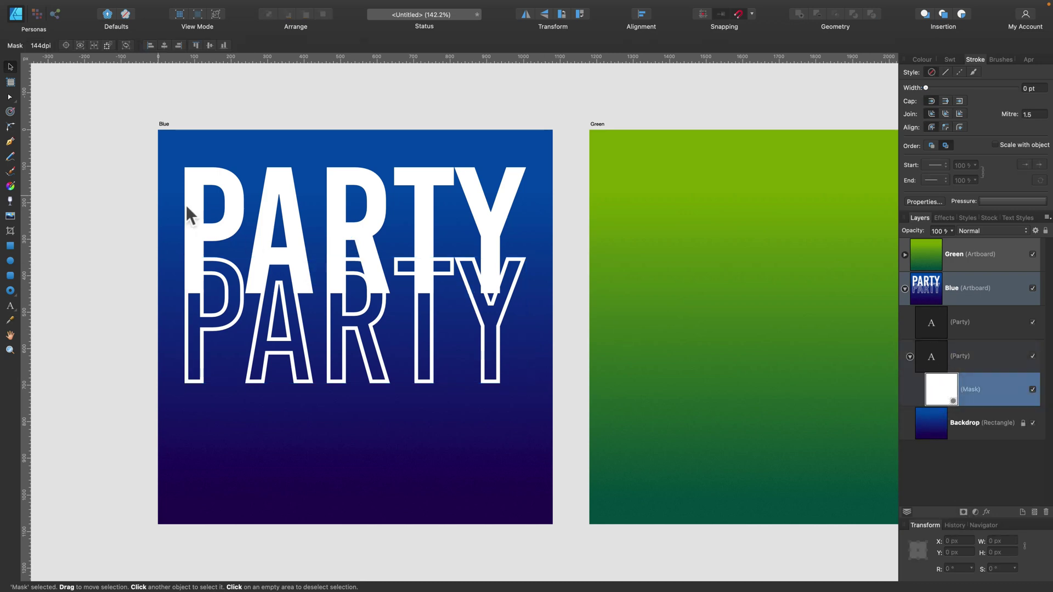
pyautogui.click(10, 186)
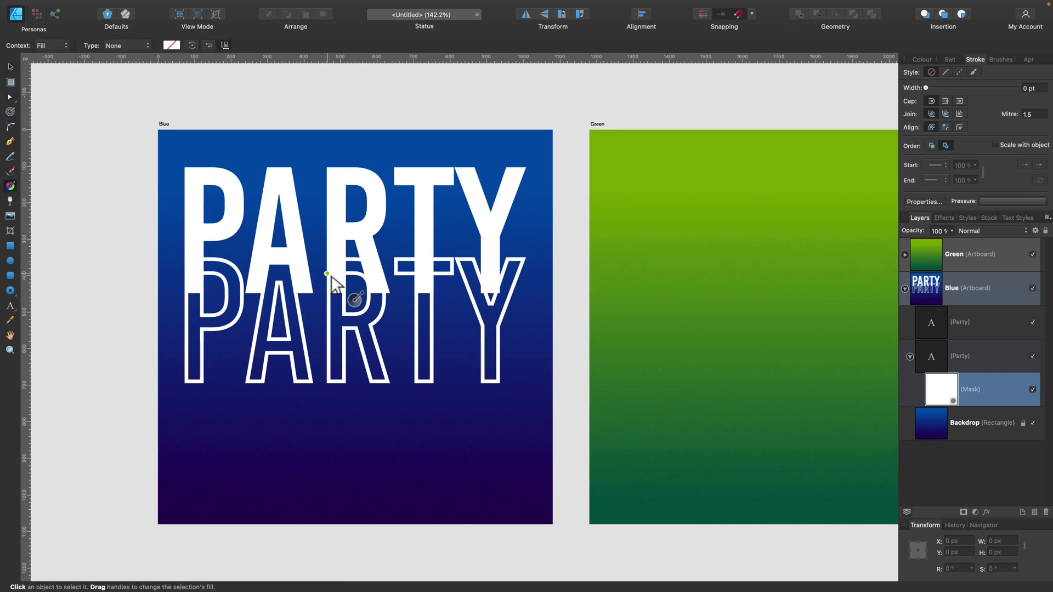
pyautogui.moveTo(456, 320); pyautogui.dragTo(455, 268)
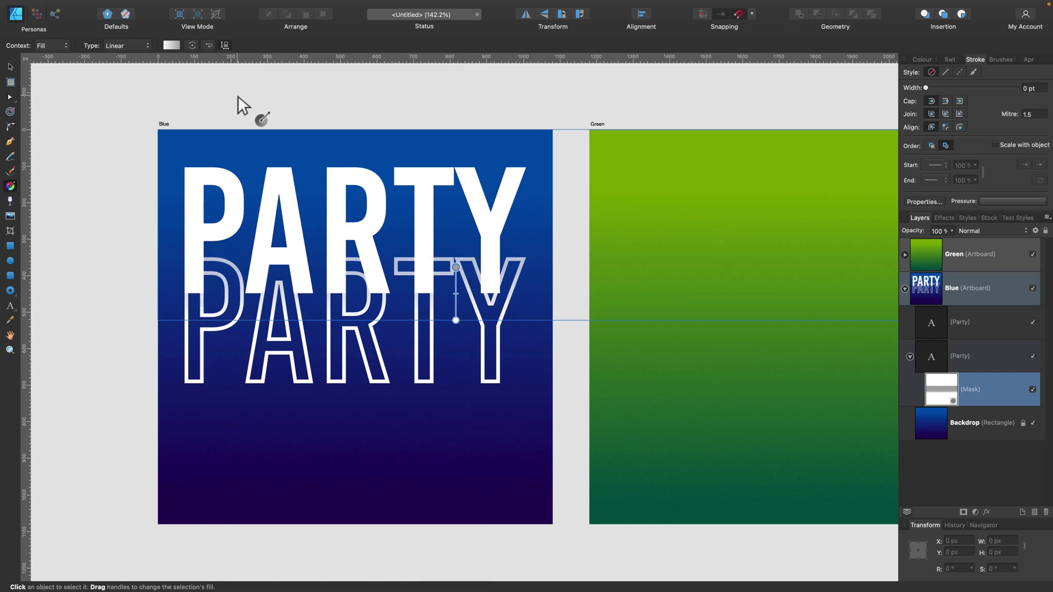
pyautogui.click(171, 44)
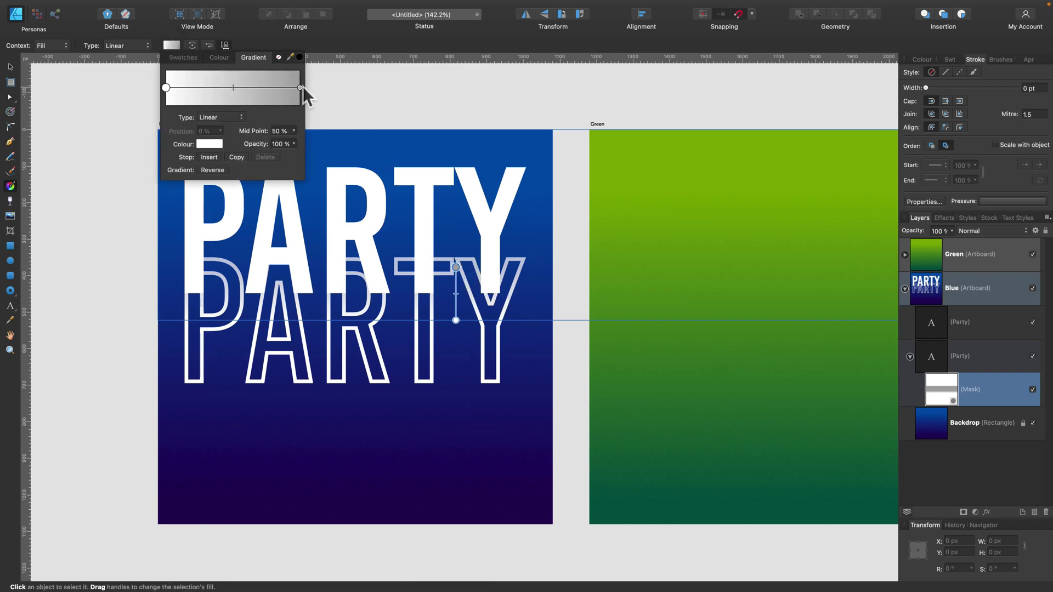
pyautogui.click(300, 87)
pyautogui.click(213, 144)
pyautogui.moveTo(254, 196); pyautogui.dragTo(214, 196)
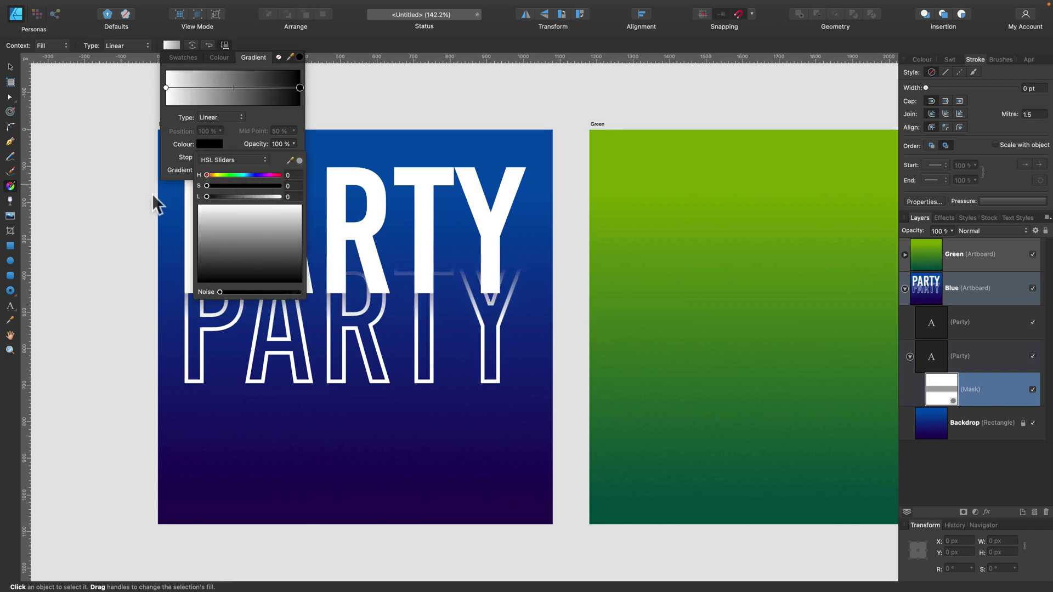
pyautogui.moveTo(456, 320); pyautogui.dragTo(456, 267)
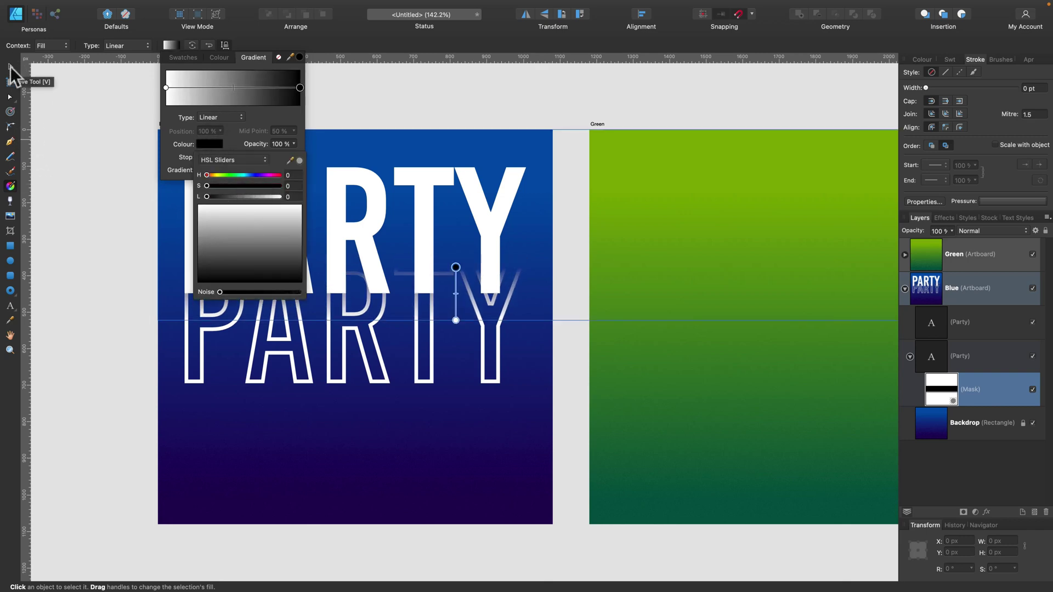
# Step: Redraw the mask gradient higher over the outline and make its end stop fully black
pyautogui.click(10, 66)
pyautogui.click(350, 377)
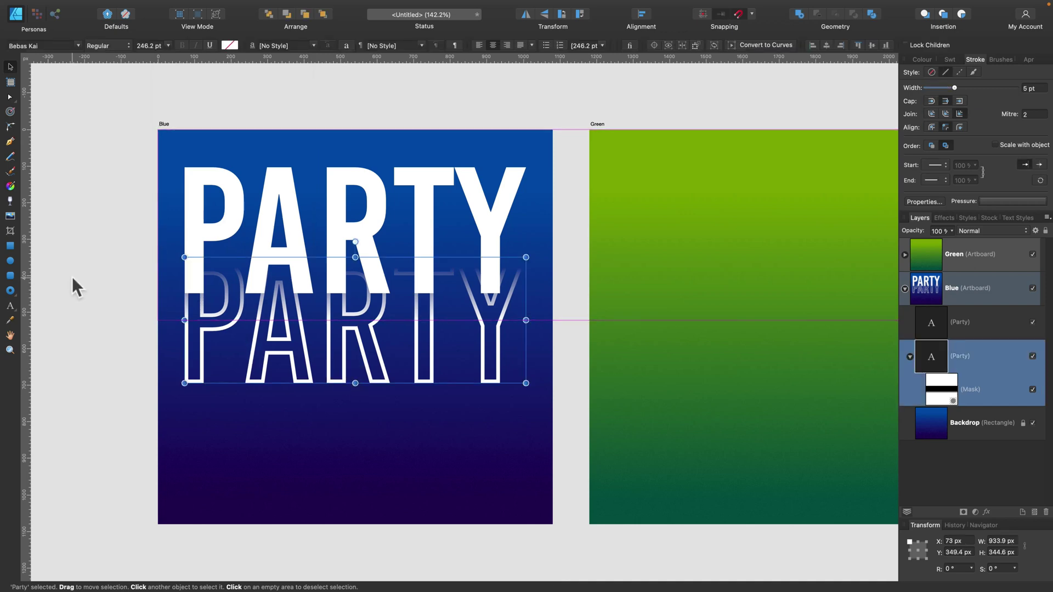
pyautogui.click(949, 384)
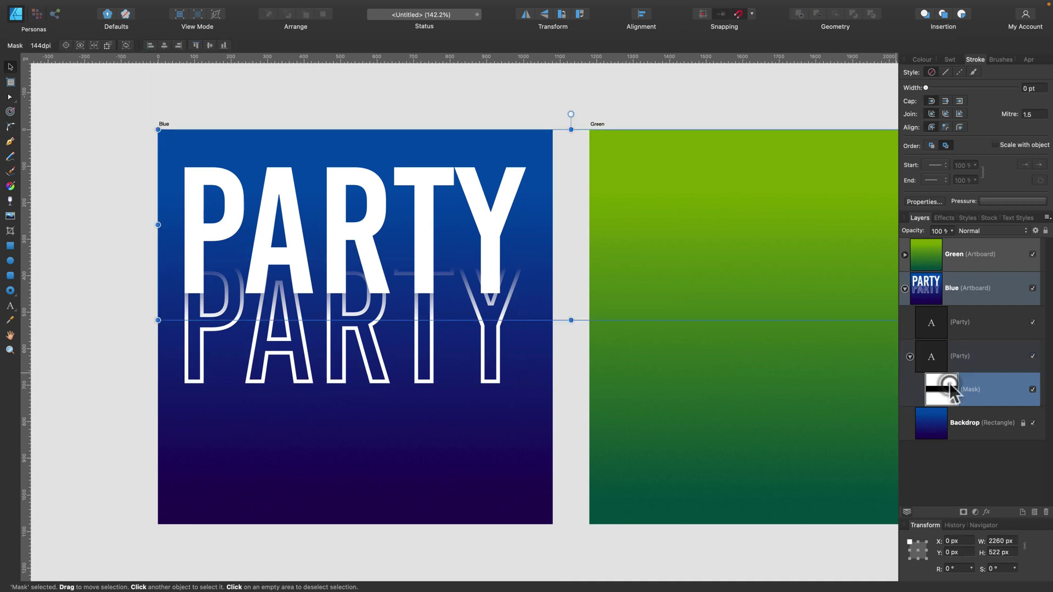
pyautogui.click(9, 186)
pyautogui.moveTo(458, 350); pyautogui.dragTo(455, 262)
pyautogui.click(170, 45)
pyautogui.click(300, 88)
pyautogui.click(210, 144)
pyautogui.moveTo(250, 195); pyautogui.dragTo(129, 199)
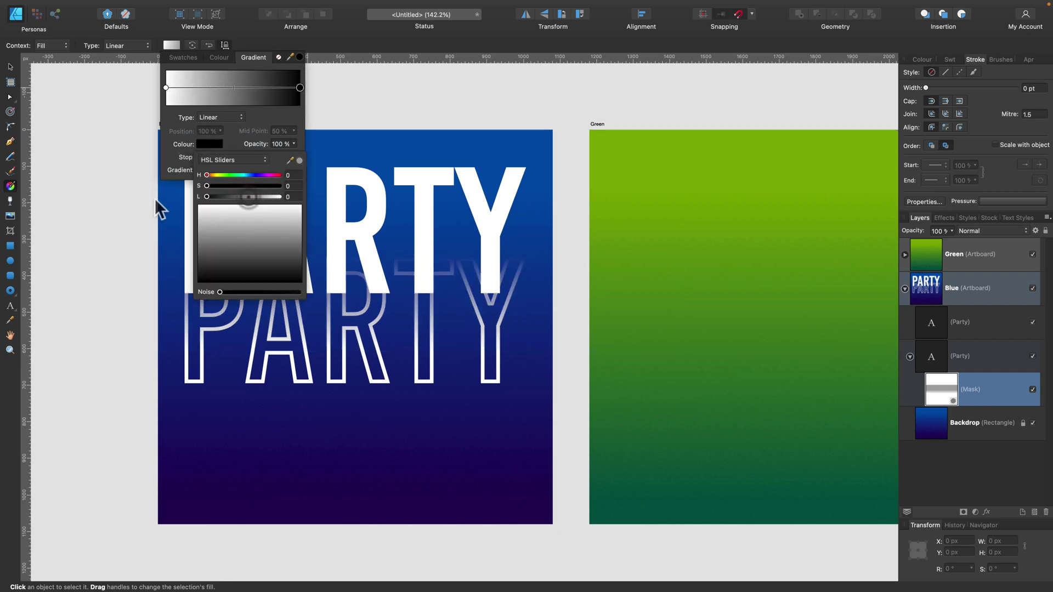
pyautogui.click(10, 66)
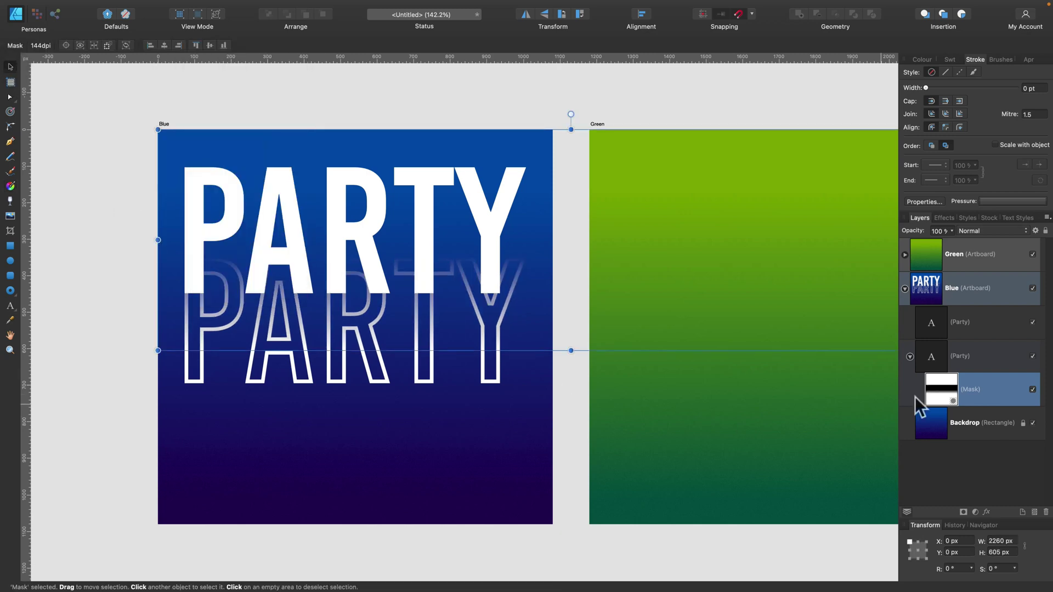
pyautogui.click(986, 357)
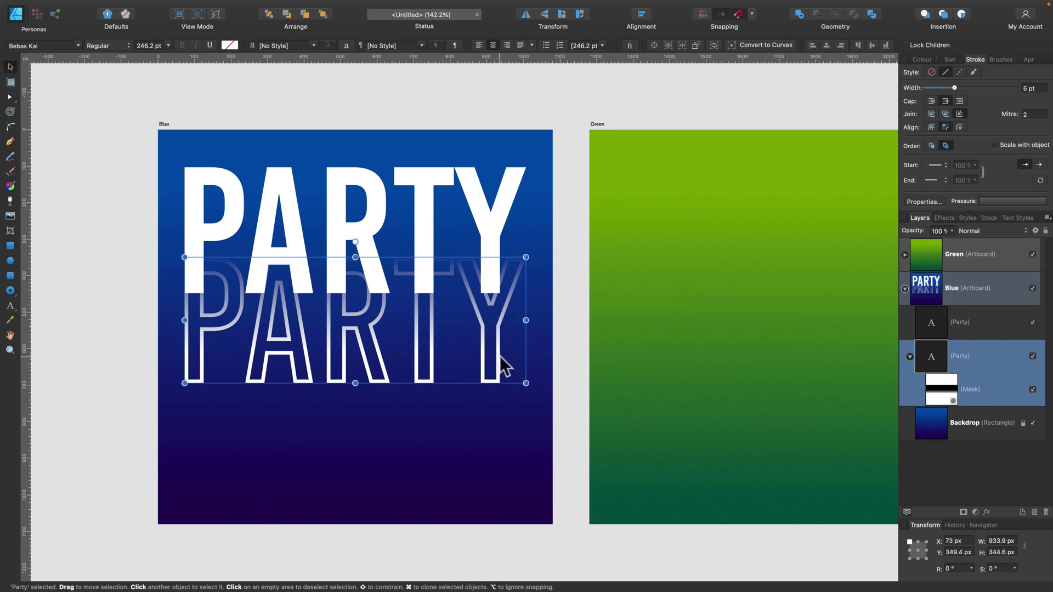
# Step: Set the outlined PARTY layer's blend mode to Overlay and nudge it slightly up
pyautogui.click(969, 232)
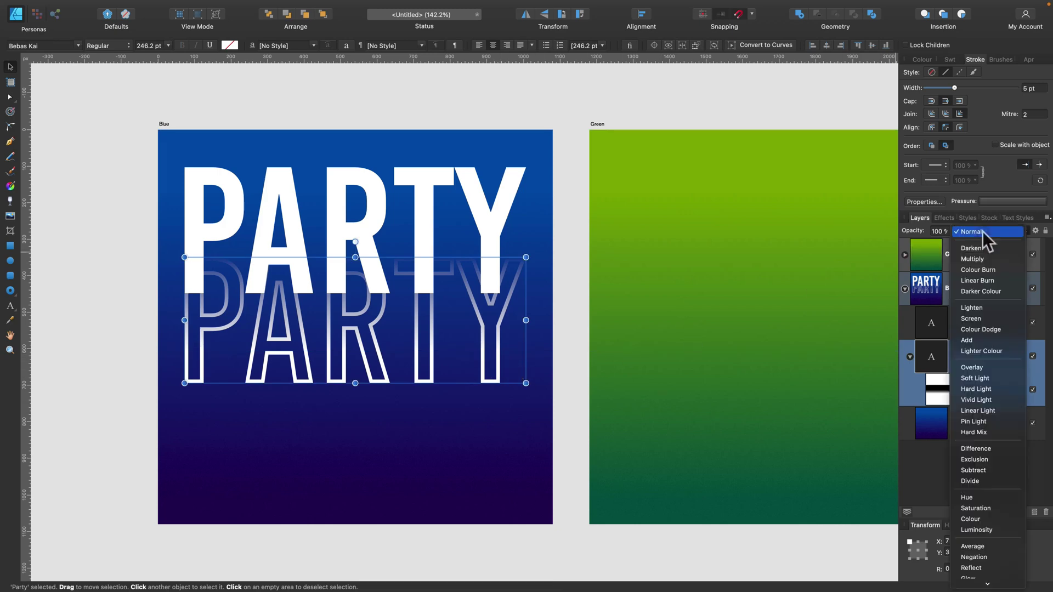
pyautogui.click(996, 370)
pyautogui.moveTo(503, 366); pyautogui.dragTo(505, 362)
# Step: Duplicate the outline PARTY, move the copy down, and set its opacity to about 50%
pyautogui.rightClick(995, 355)
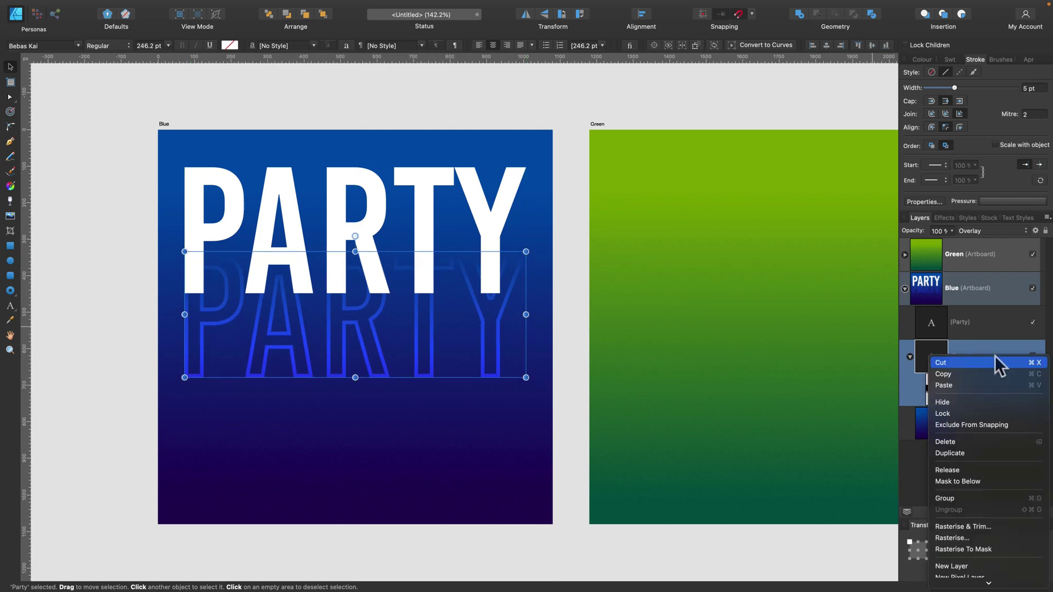
pyautogui.click(991, 455)
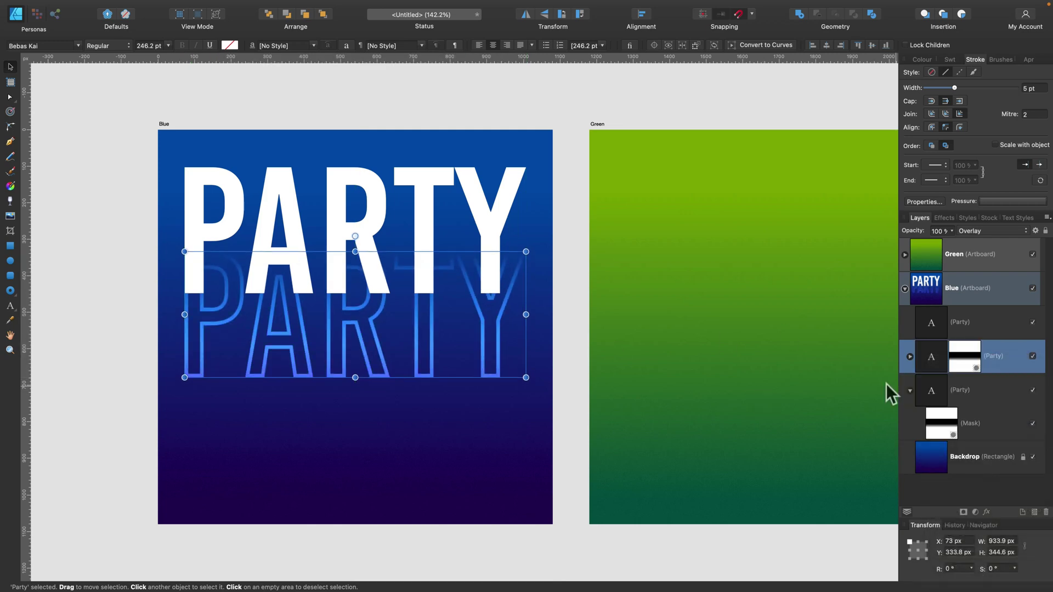
pyautogui.click(1007, 394)
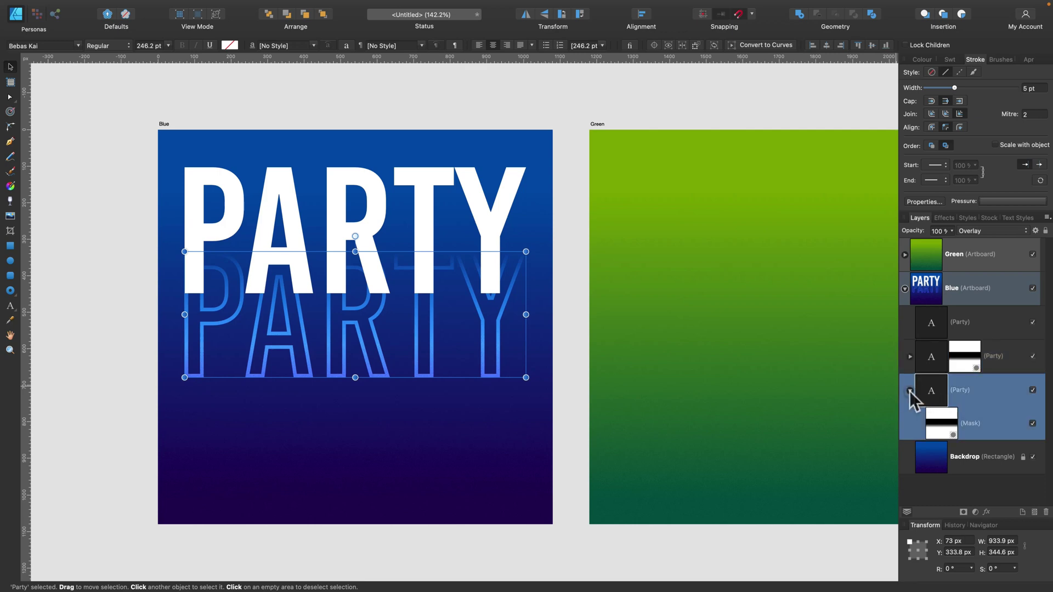
pyautogui.click(909, 390)
pyautogui.moveTo(524, 308); pyautogui.dragTo(472, 393)
pyautogui.moveTo(953, 232); pyautogui.dragTo(910, 240)
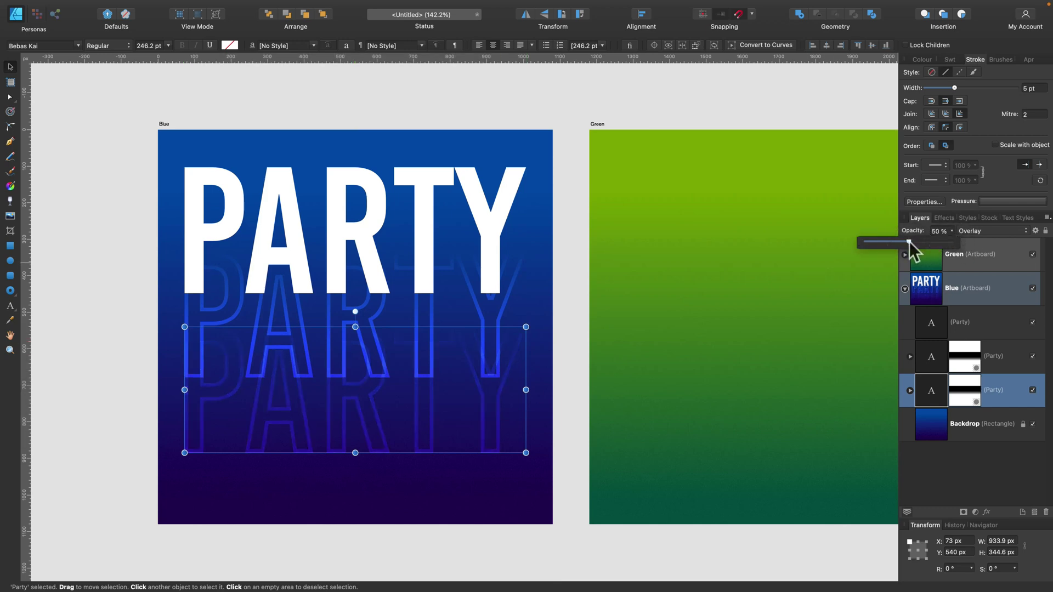
# Step: Add a third, lower outline copy at about 25% opacity
pyautogui.rightClick(1026, 381)
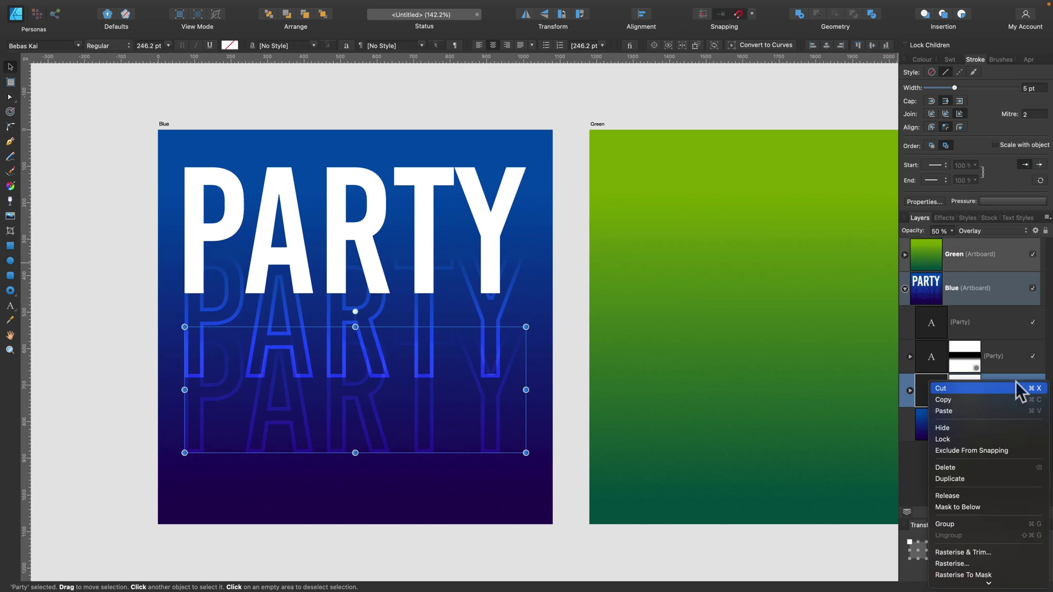
pyautogui.click(996, 480)
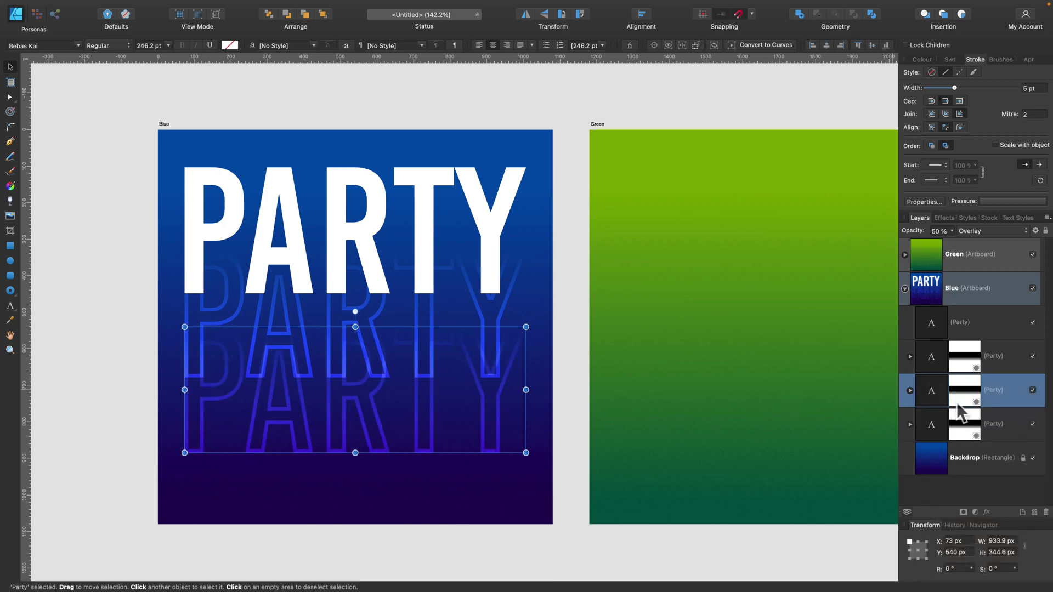
pyautogui.click(1015, 424)
pyautogui.moveTo(512, 340)
pyautogui.mouseDown()
pyautogui.moveTo(510, 430)
pyautogui.moveTo(508, 404)
pyautogui.moveTo(509, 421)
pyautogui.mouseUp()
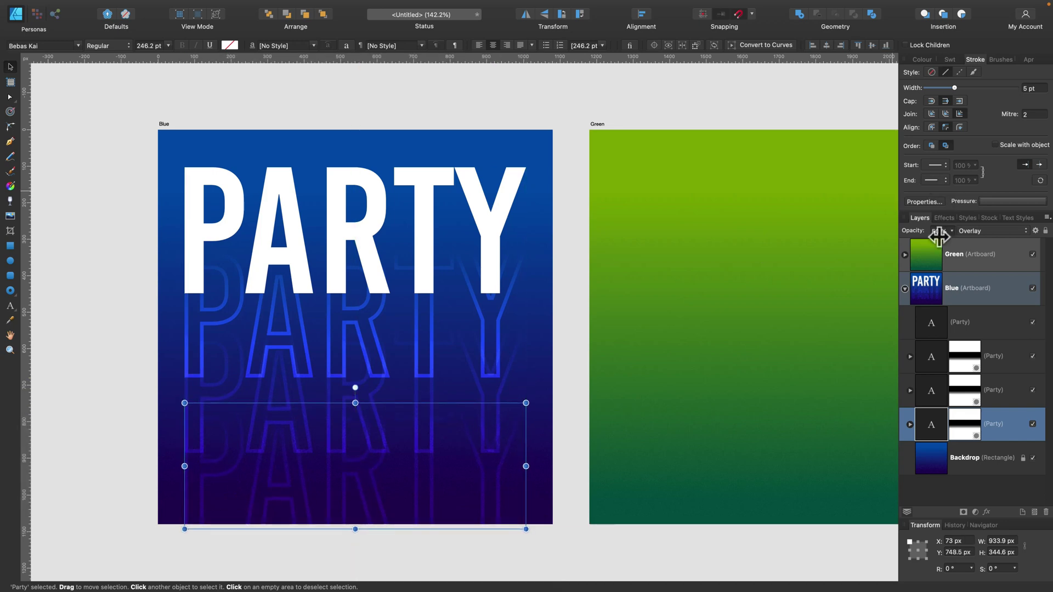
pyautogui.click(952, 231)
pyautogui.moveTo(935, 243); pyautogui.dragTo(929, 243)
pyautogui.click(989, 322)
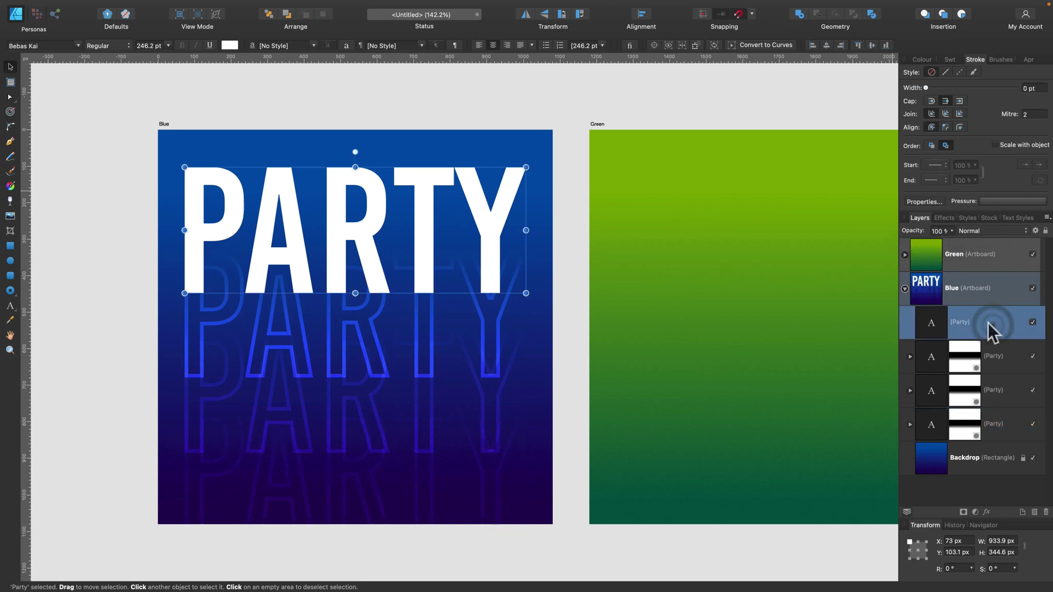
pyautogui.click(86, 154)
pyautogui.hscroll(-5, 227, 260)
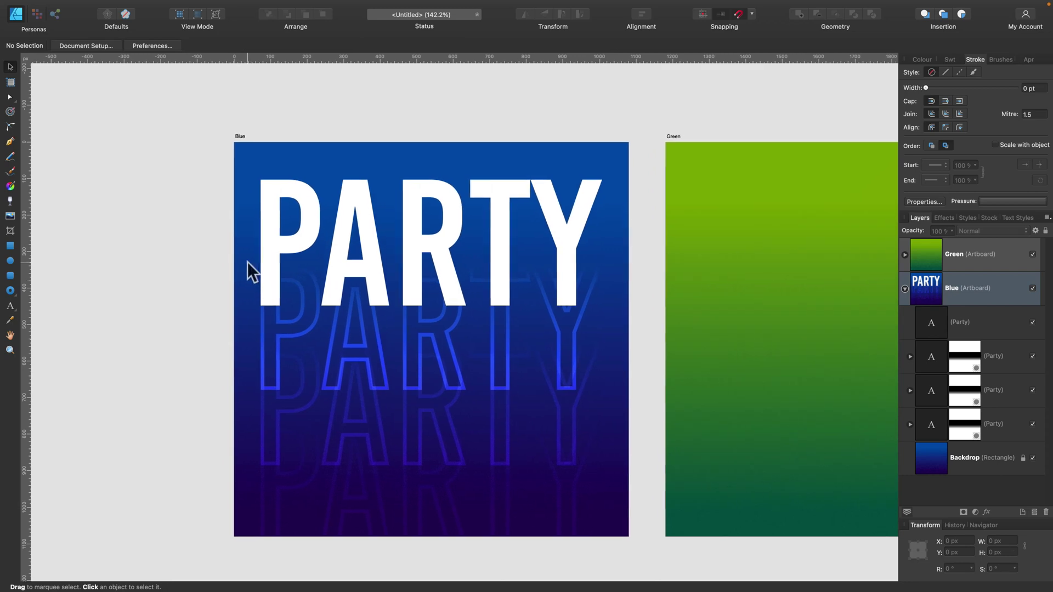
pyautogui.scroll(-2, 248, 262)
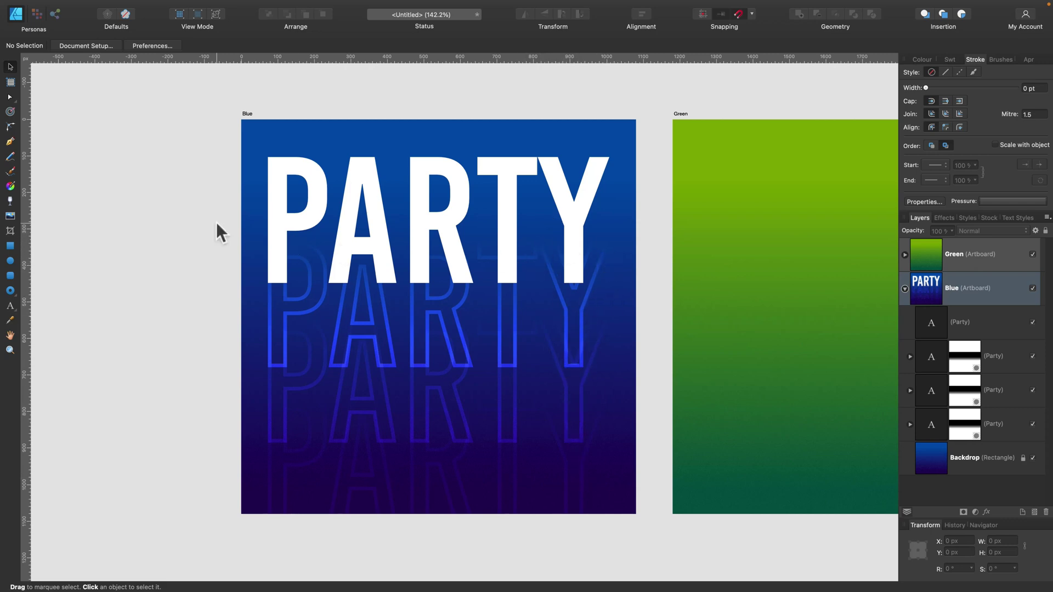
pyautogui.click(246, 115)
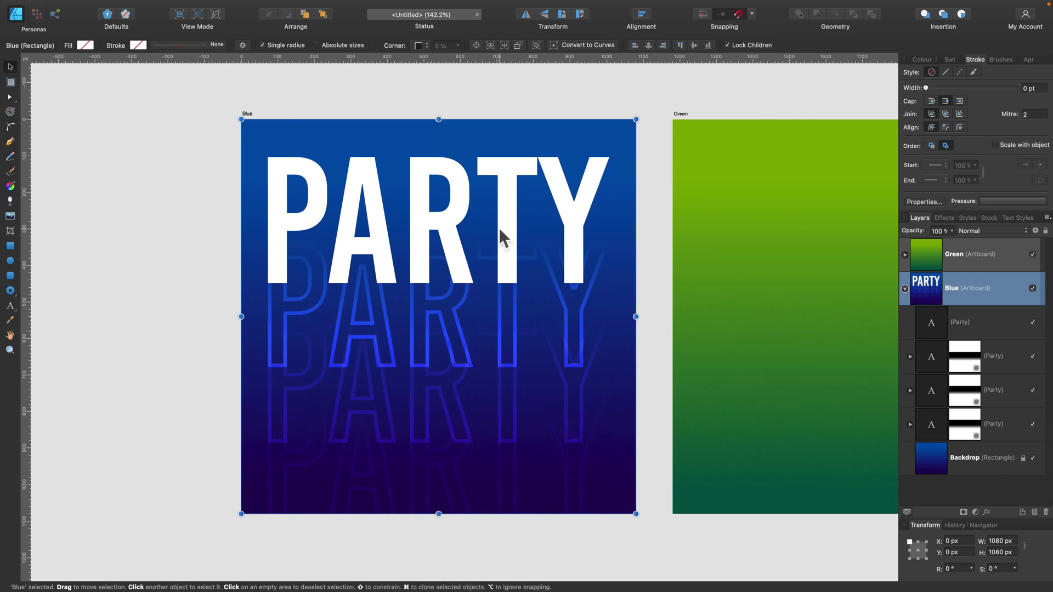
pyautogui.hscroll(3, 573, 232)
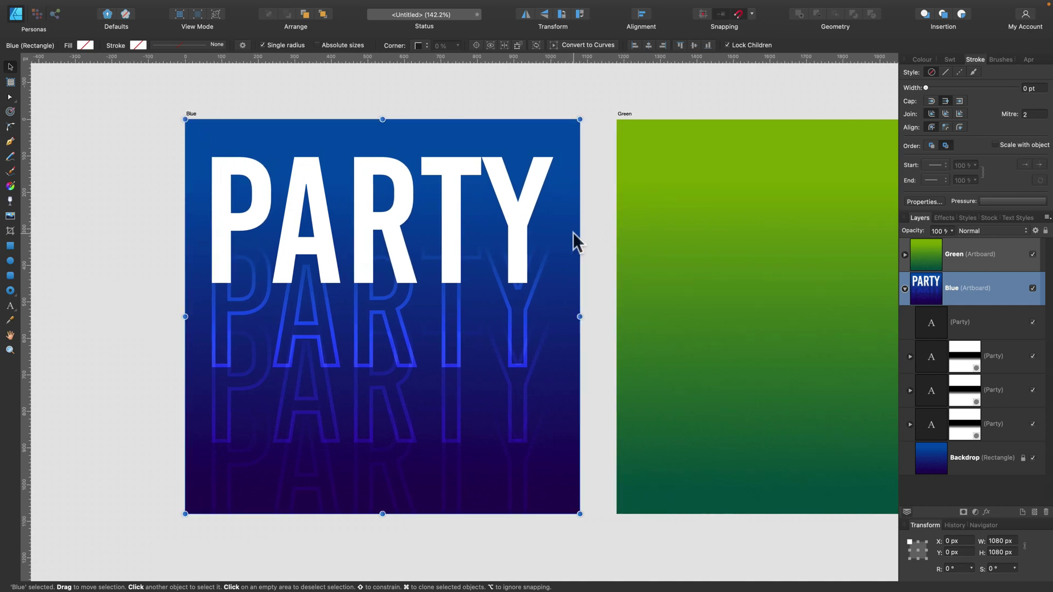
pyautogui.hscroll(5, 574, 232)
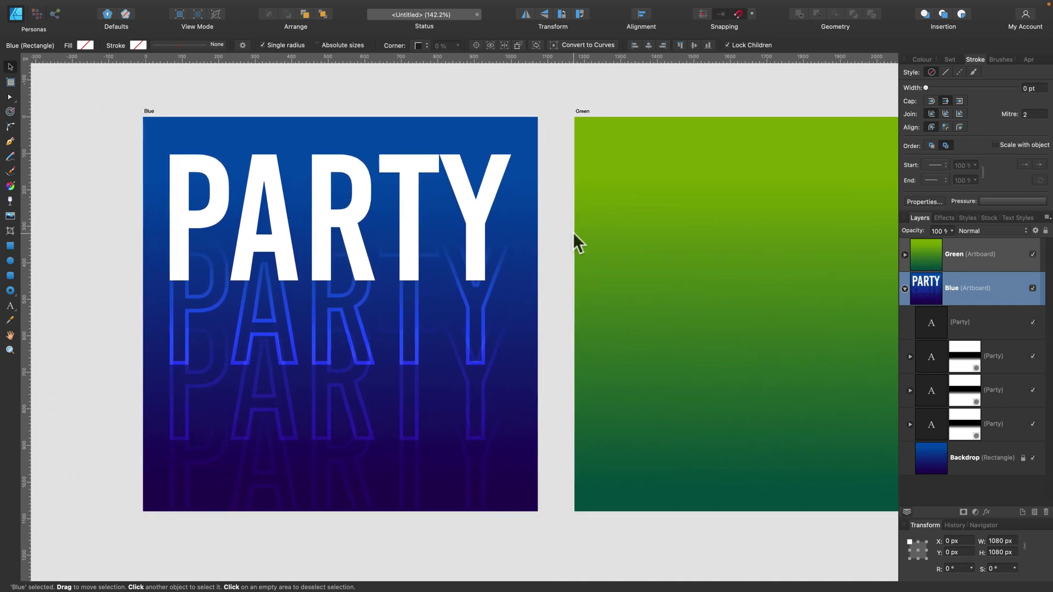
pyautogui.hscroll(3, 574, 233)
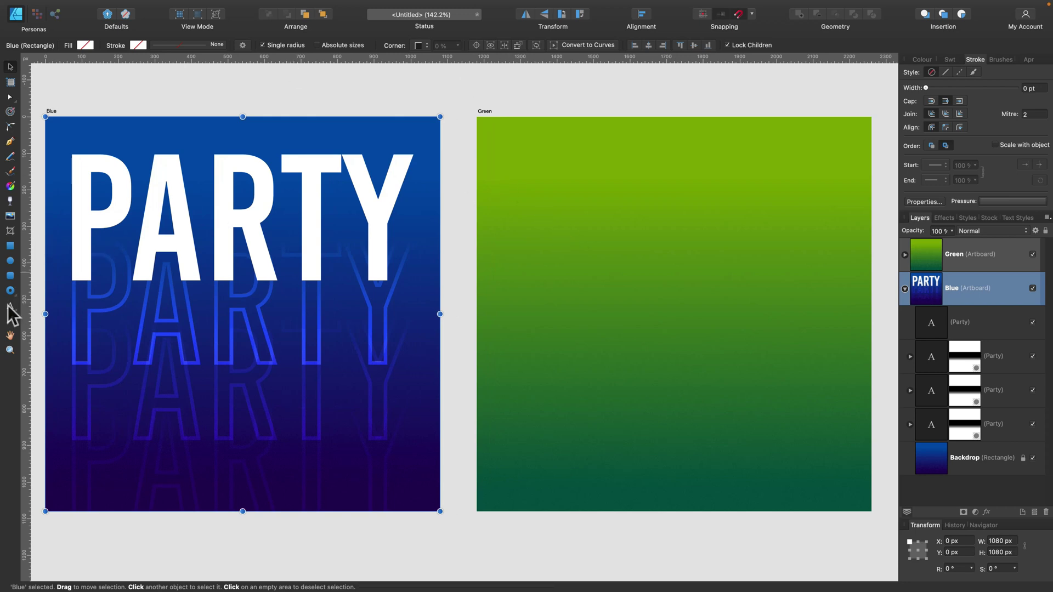
pyautogui.click(458, 92)
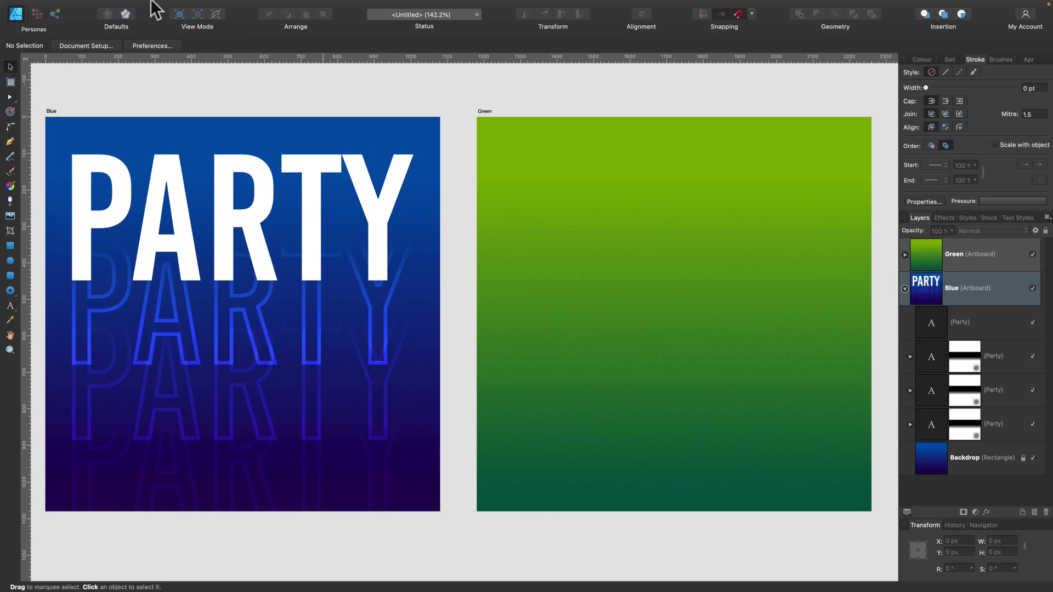
# Step: Create a new 1080 × 1080 px Social Media Square Post document and bring it into view
pyautogui.click(100, 4)
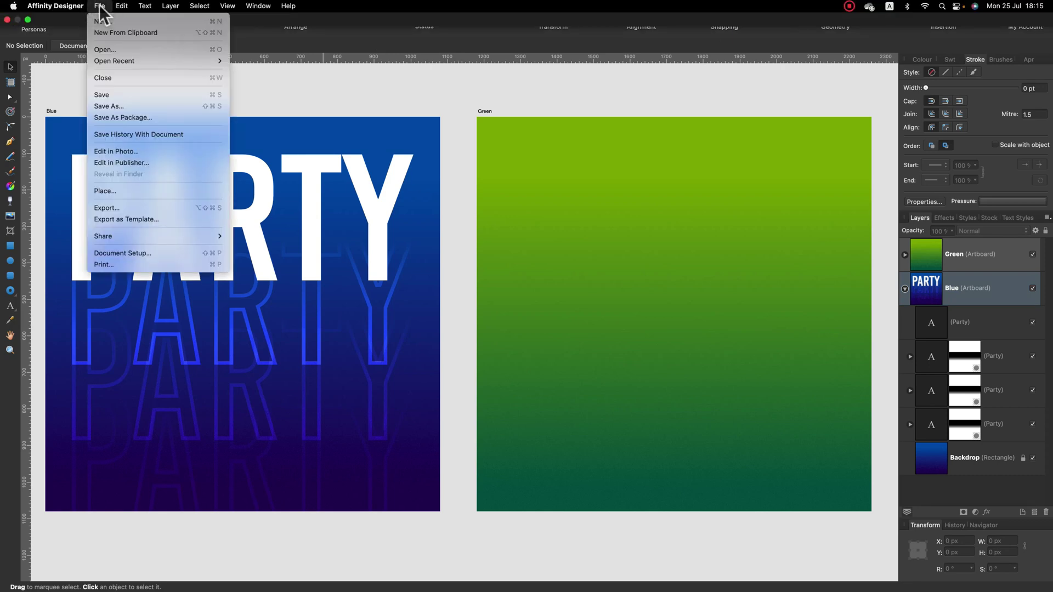
pyautogui.click(104, 22)
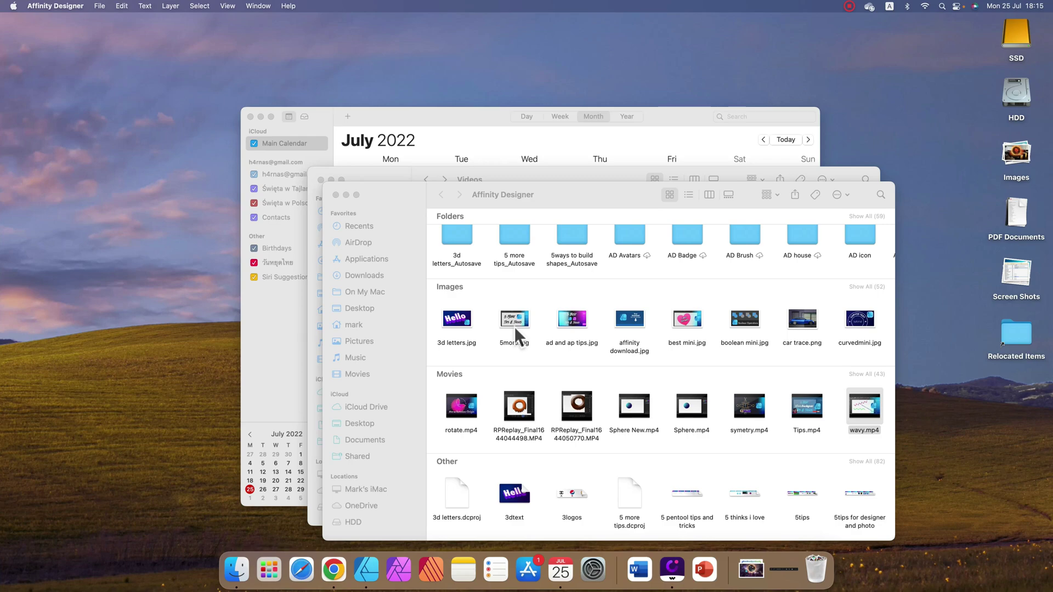
pyautogui.press('F4')
pyautogui.press('Escape')
pyautogui.hotkey('ctrl', 'Up')
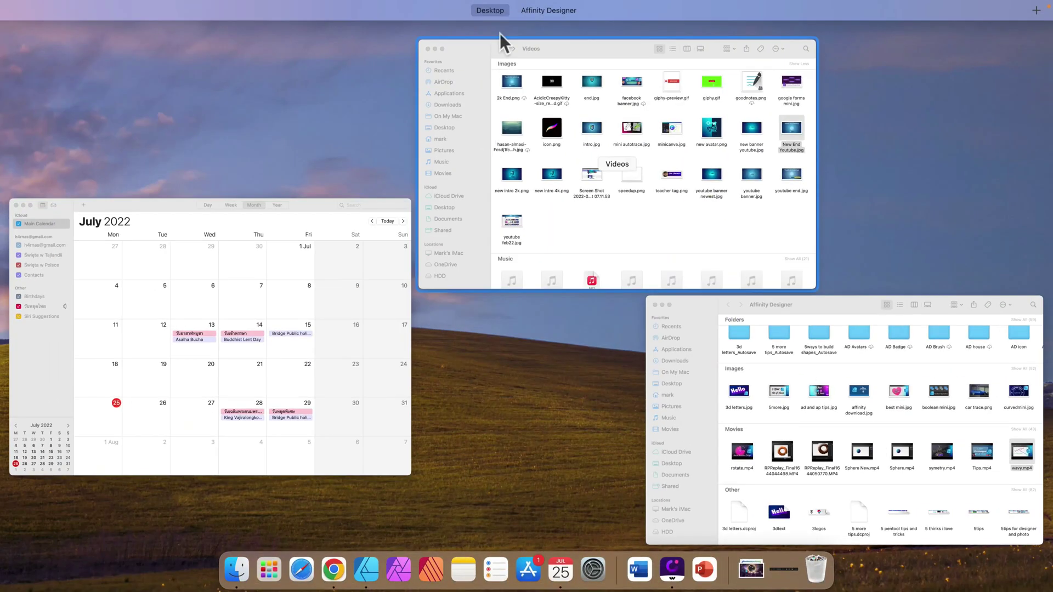
pyautogui.hotkey('ctrl', 'Up')
pyautogui.hotkey('ctrl', 'Up')
pyautogui.click(563, 19)
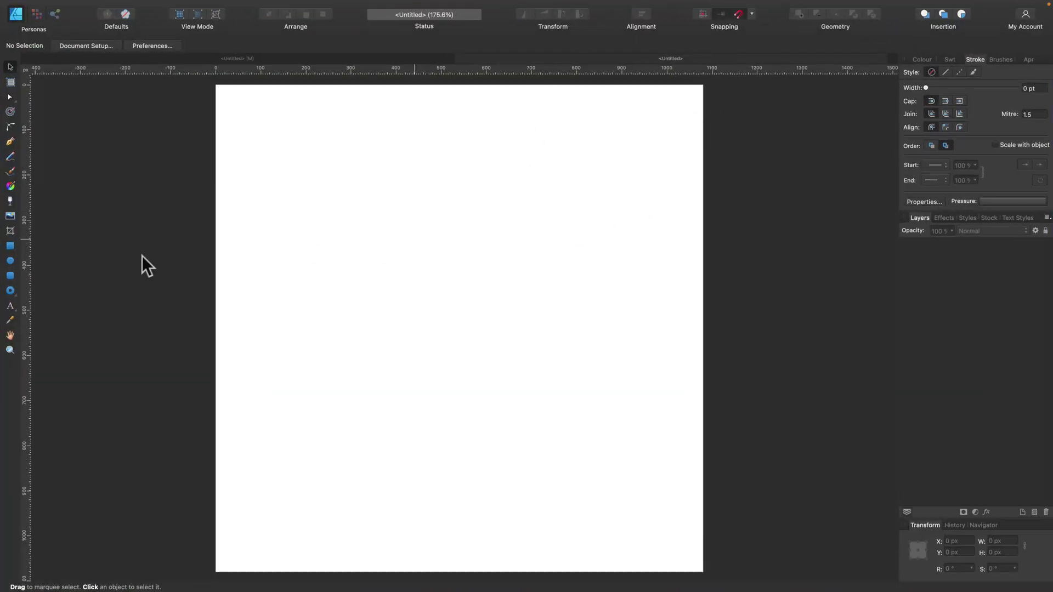
# Step: Type 'Party' as artistic text on the new page and set it in Bebas Kai
pyautogui.click(11, 306)
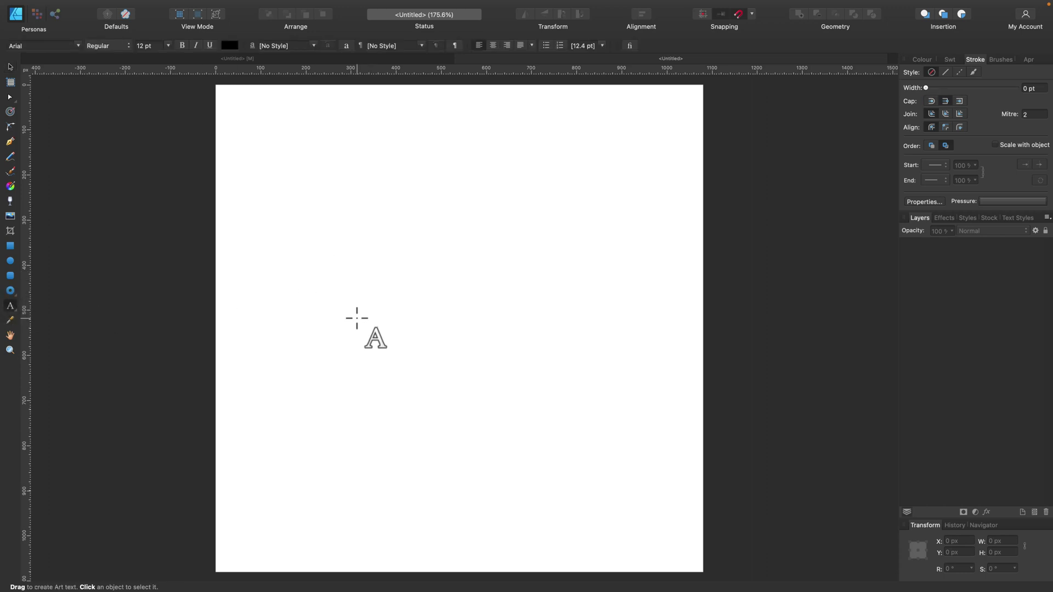
pyautogui.click(357, 318)
pyautogui.write('Party')
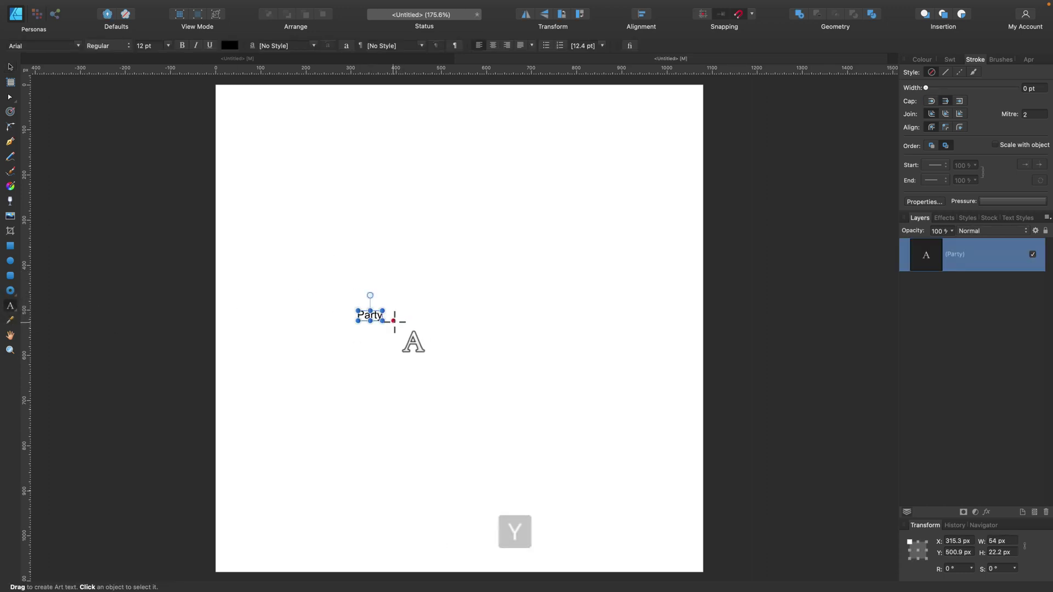
pyautogui.moveTo(382, 321); pyautogui.dragTo(639, 454)
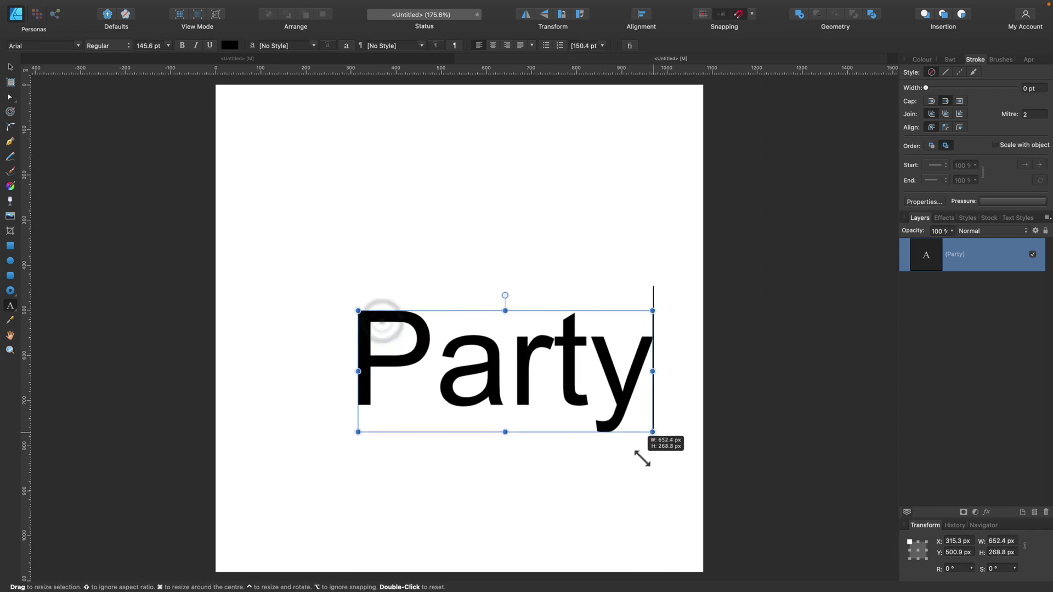
pyautogui.click(78, 45)
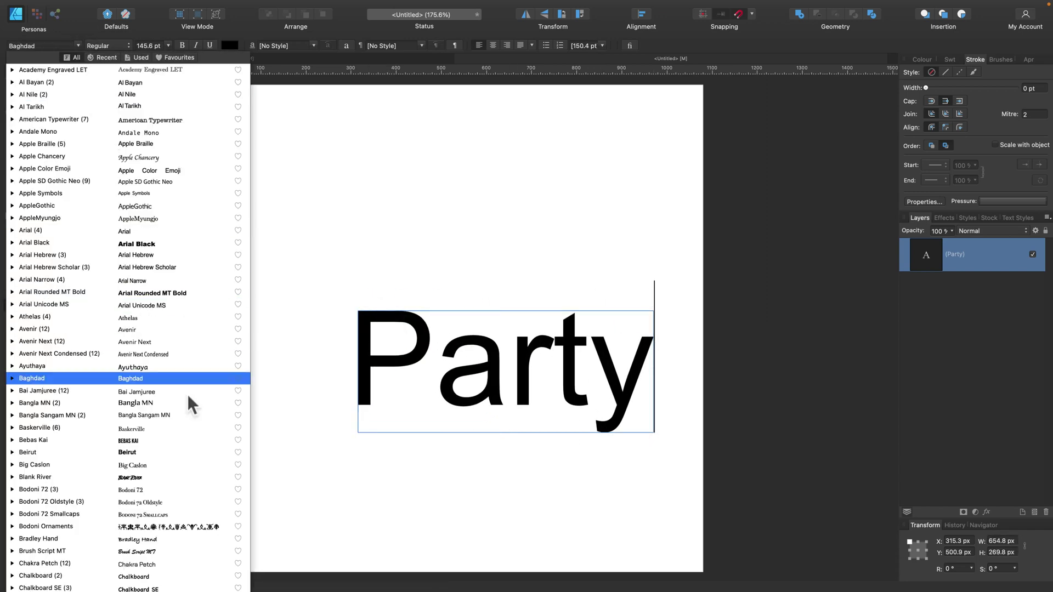
pyautogui.click(649, 386)
pyautogui.moveTo(649, 385); pyautogui.dragTo(354, 391)
pyautogui.click(79, 46)
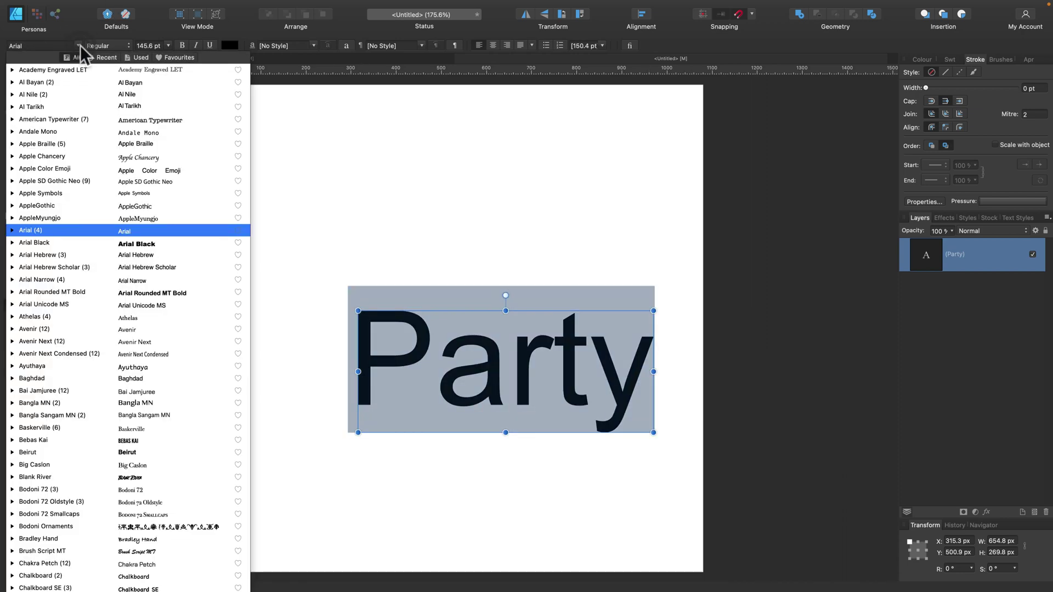
pyautogui.click(145, 442)
# Step: Scale PARTY to about 940 px wide (247.8 pt) and centre it on the page
pyautogui.click(10, 67)
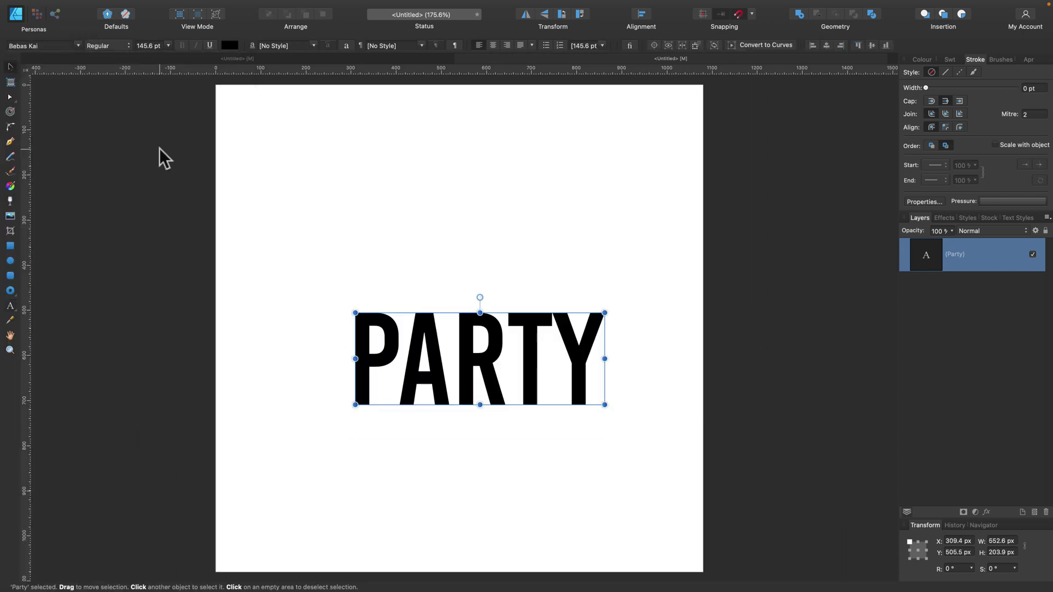
pyautogui.moveTo(354, 312); pyautogui.dragTo(255, 262)
pyautogui.moveTo(604, 271); pyautogui.dragTo(667, 248)
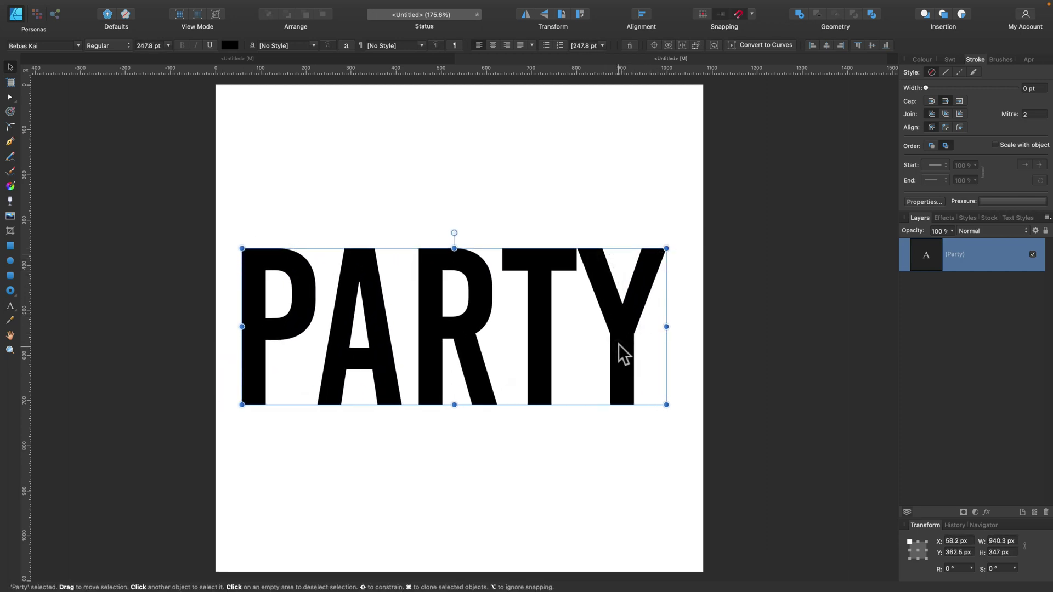
pyautogui.moveTo(623, 340); pyautogui.dragTo(628, 356)
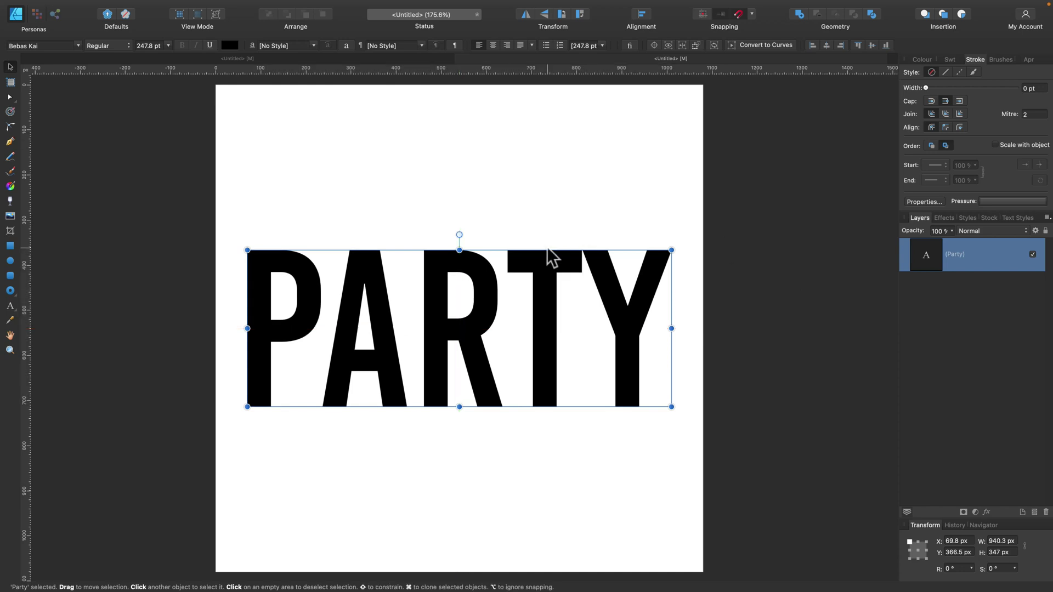
pyautogui.click(555, 180)
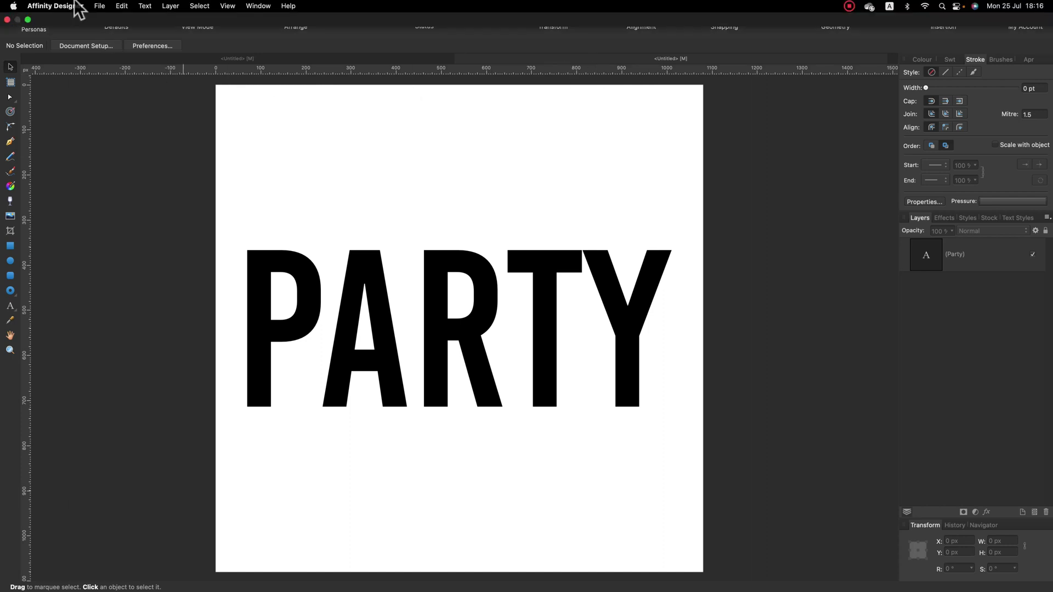
# Step: Save the PARTY document as 'text' and switch to the Untitled artboard document
pyautogui.click(99, 5)
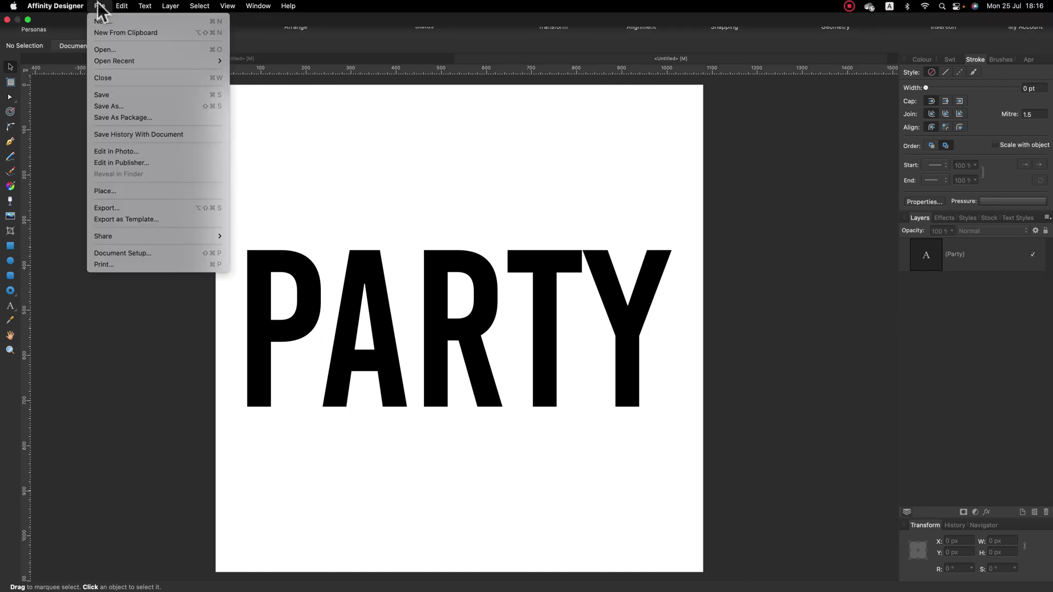
pyautogui.click(98, 106)
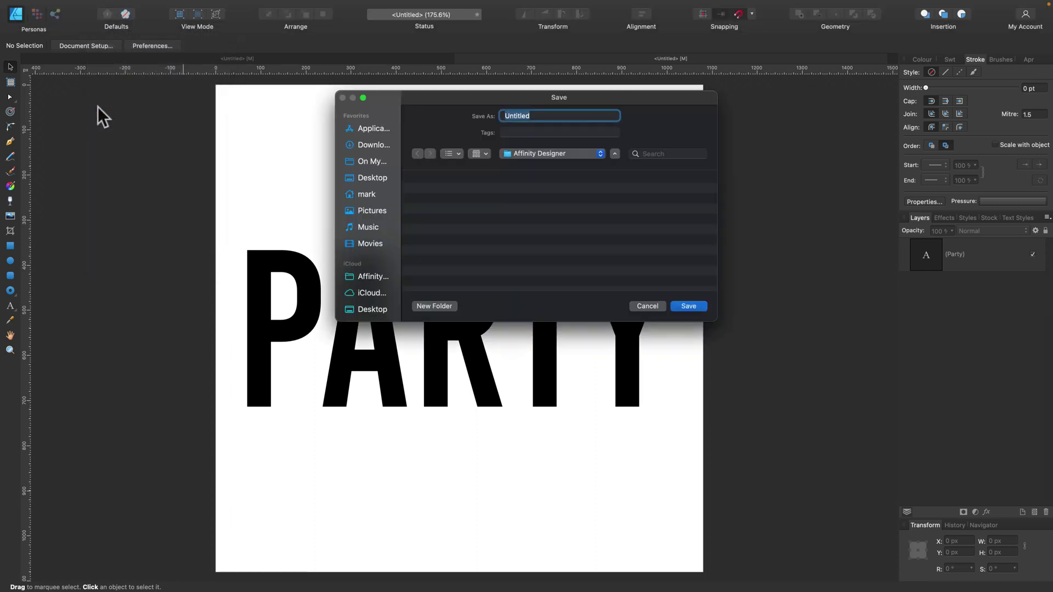
pyautogui.write('text')
pyautogui.click(692, 305)
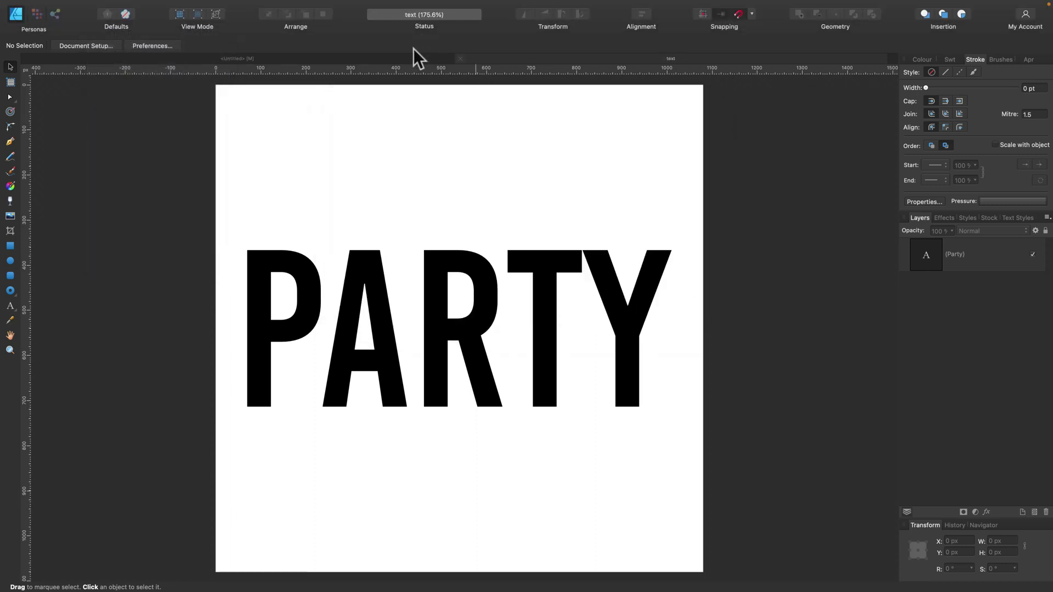
pyautogui.click(412, 60)
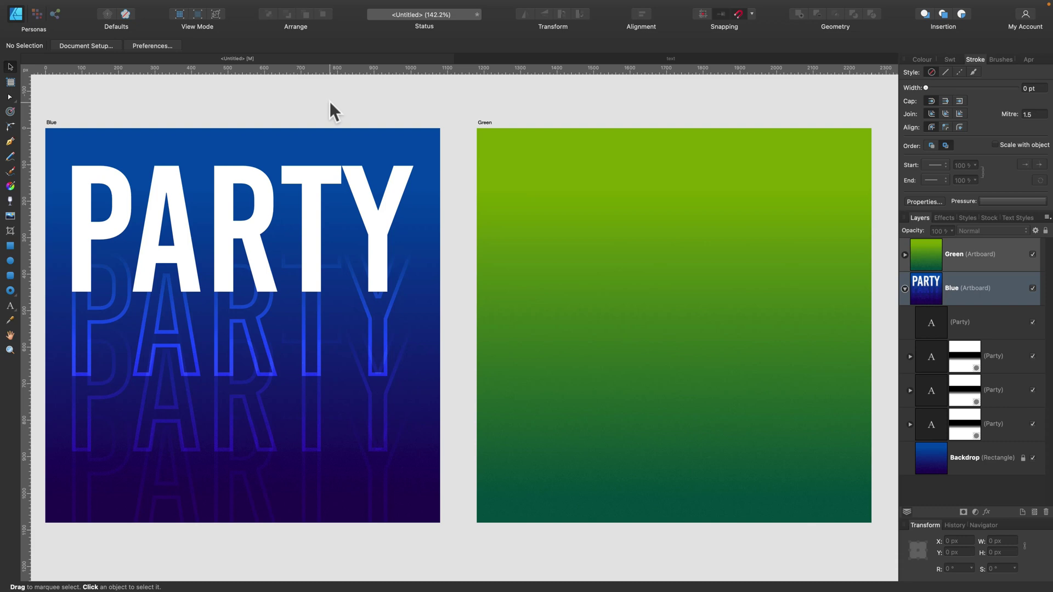
# Step: Drop the 'text' file onto the Green artboard, snapped to fill its 1080 × 1080 px bounds
pyautogui.moveTo(331, 101); pyautogui.dragTo(644, 231)
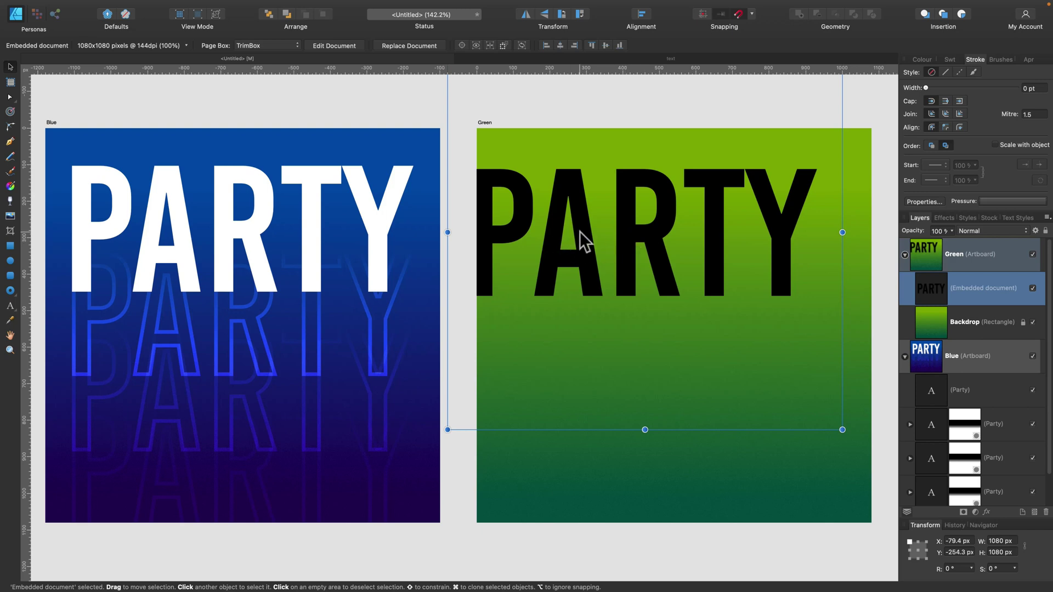
pyautogui.moveTo(581, 232); pyautogui.dragTo(606, 325)
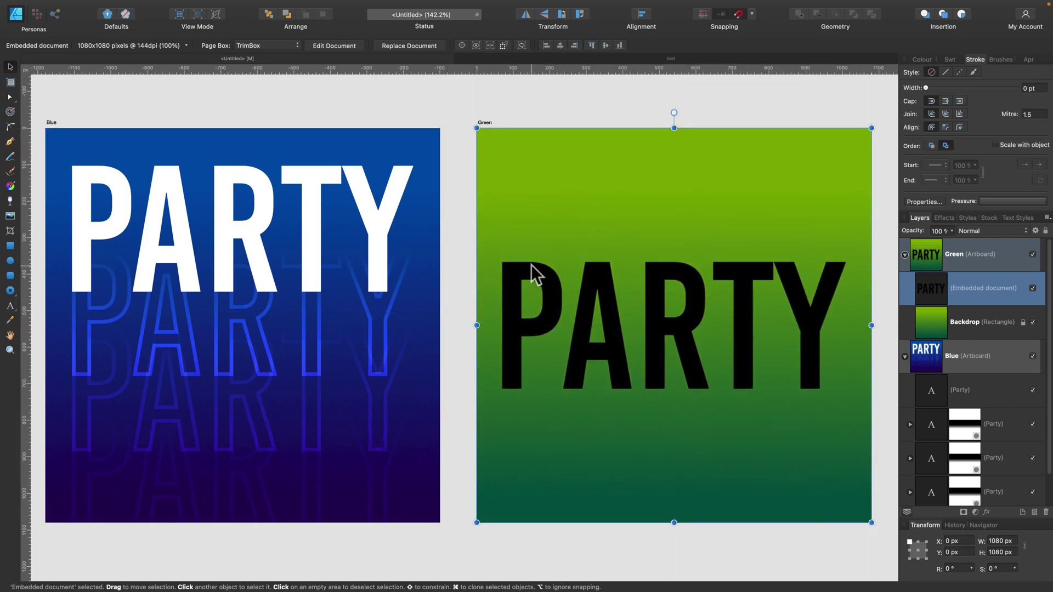
pyautogui.click(548, 91)
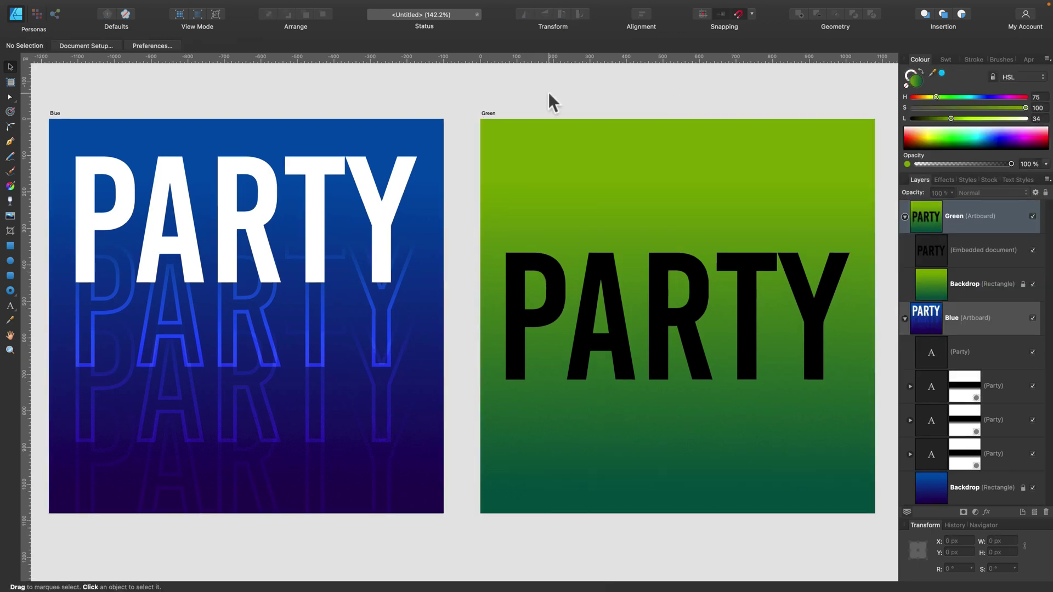
pyautogui.click(991, 253)
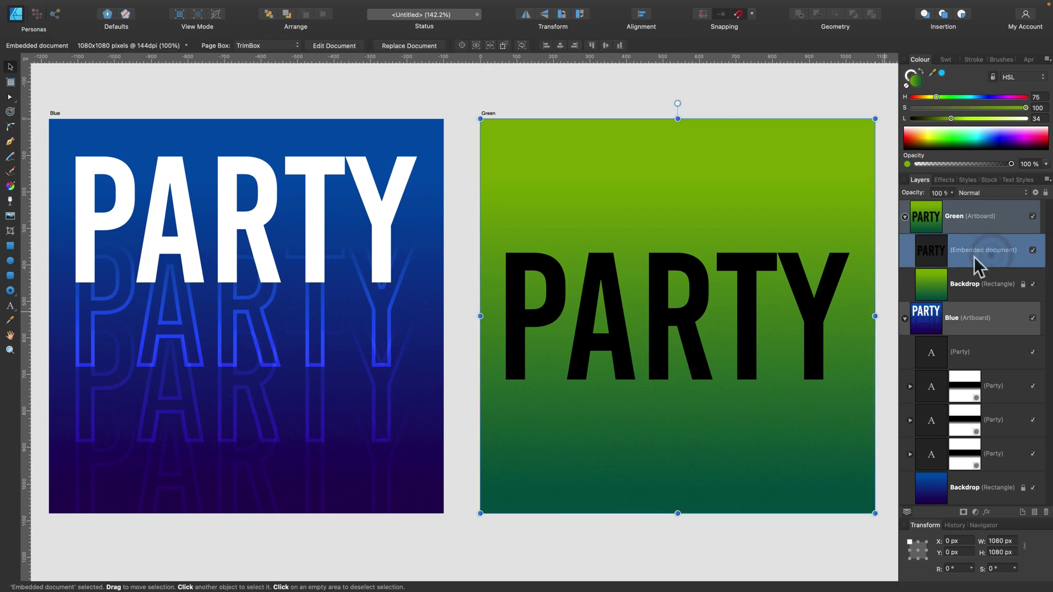
# Step: Inside the embedded document, set the PARTY text Lightness to 100, then return to Untitled
pyautogui.doubleClick(933, 249)
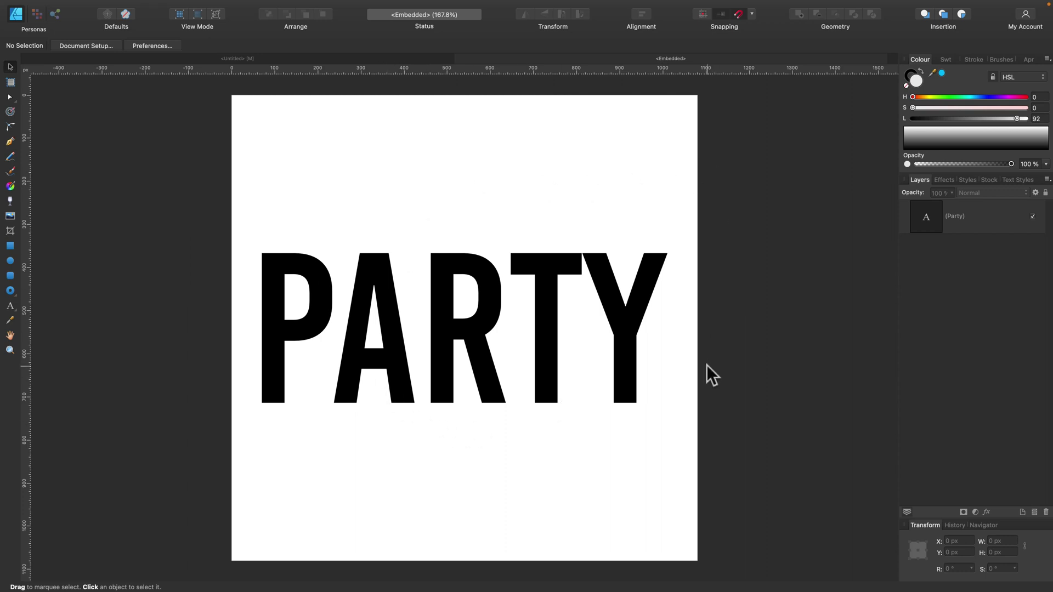
pyautogui.doubleClick(927, 218)
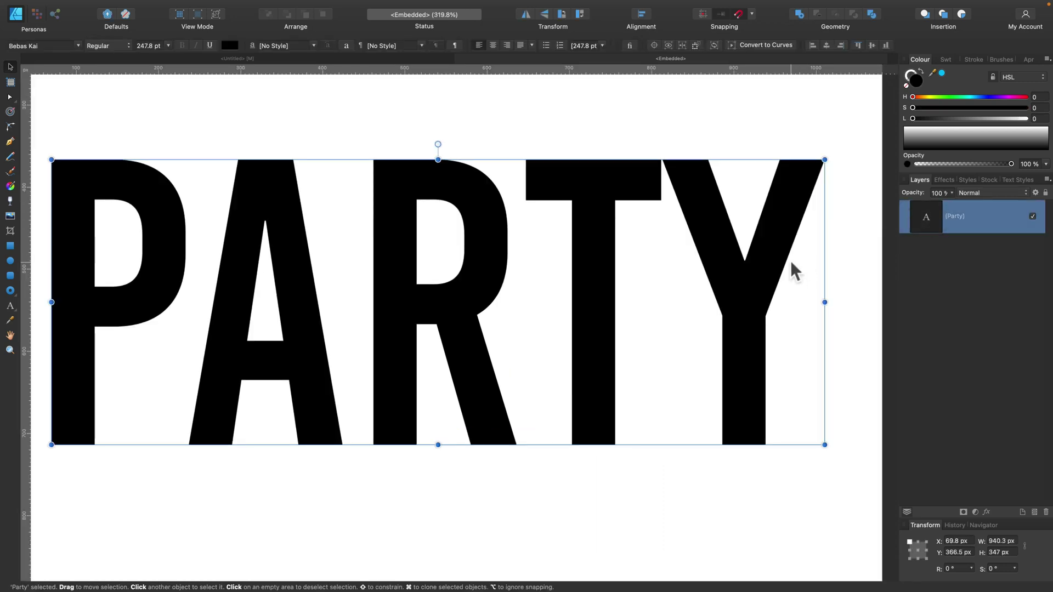
pyautogui.moveTo(795, 305); pyautogui.dragTo(33, 291)
pyautogui.doubleClick(594, 287)
pyautogui.moveTo(913, 118); pyautogui.dragTo(1025, 118)
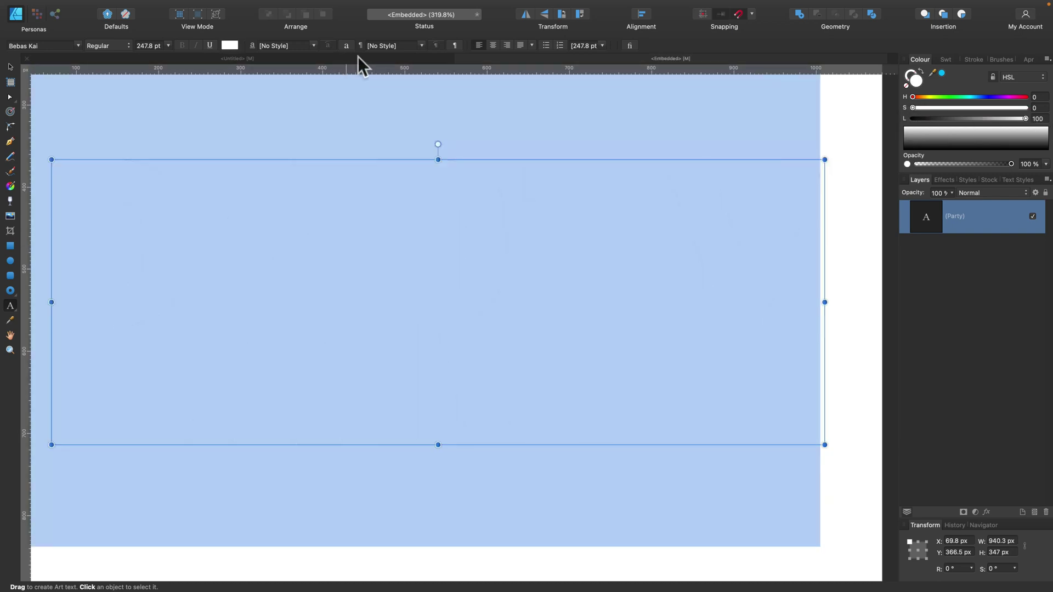
pyautogui.click(357, 57)
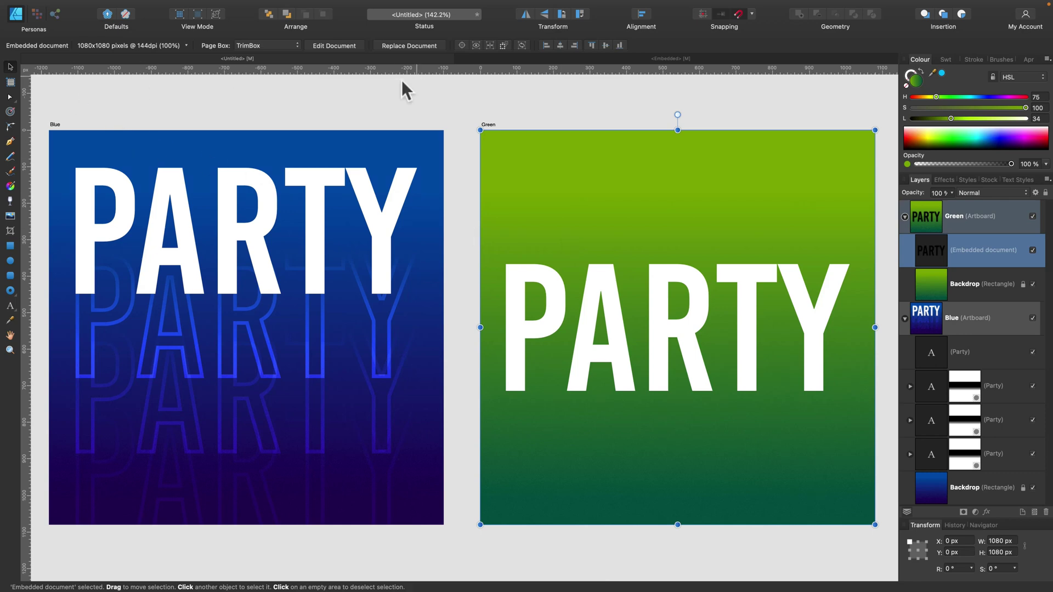
# Step: Reselect the embedded PARTY document and drag it up the Green artboard
pyautogui.click(359, 113)
pyautogui.click(621, 335)
pyautogui.moveTo(604, 372); pyautogui.dragTo(610, 273)
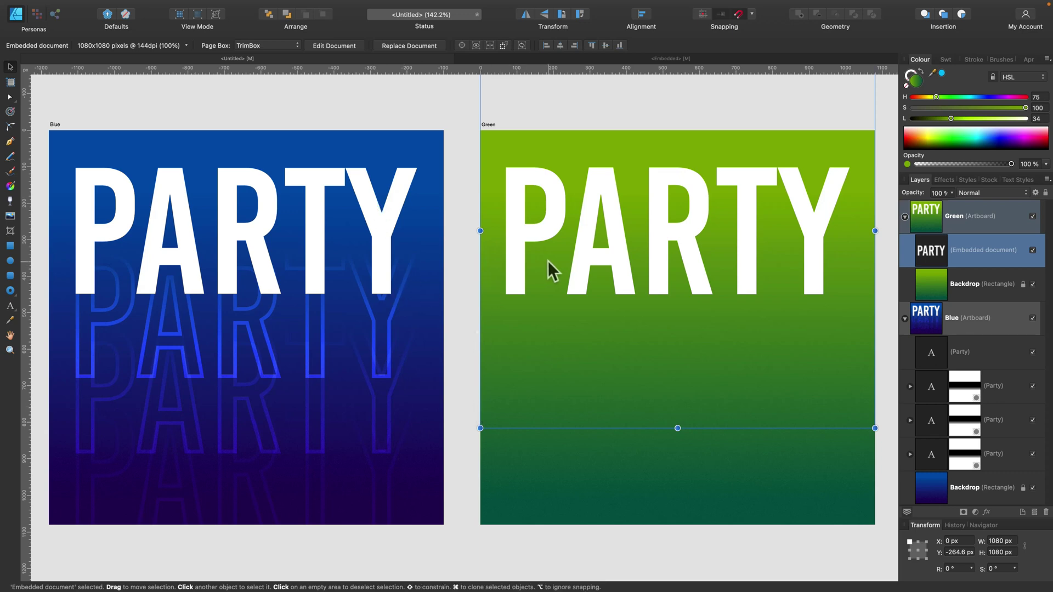
# Step: Duplicate the PARTY layer and shift the copy down to overlap the original
pyautogui.rightClick(990, 242)
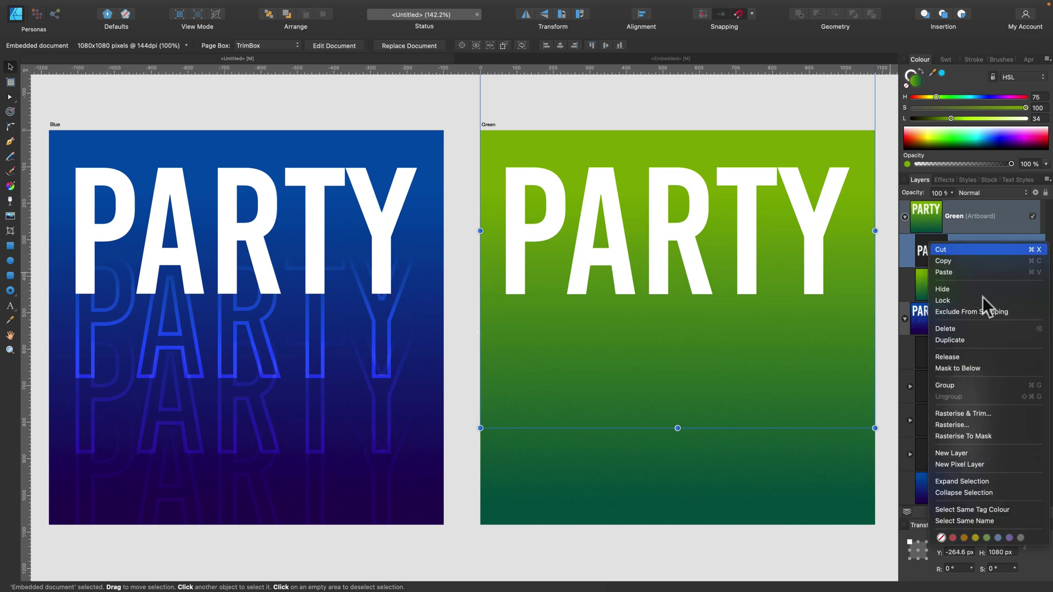
pyautogui.click(989, 339)
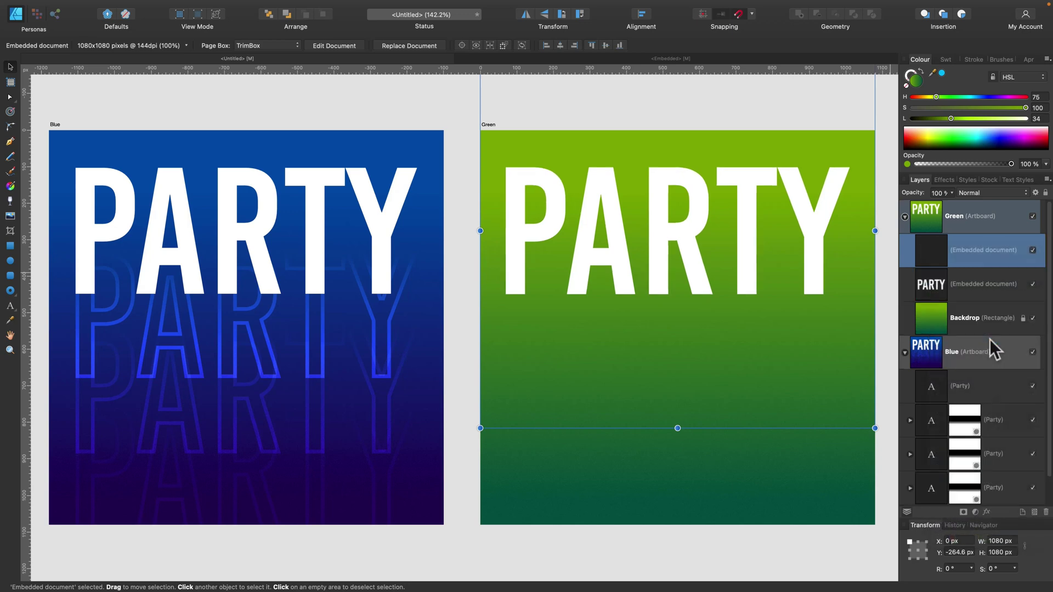
pyautogui.click(990, 279)
pyautogui.moveTo(769, 238); pyautogui.dragTo(759, 311)
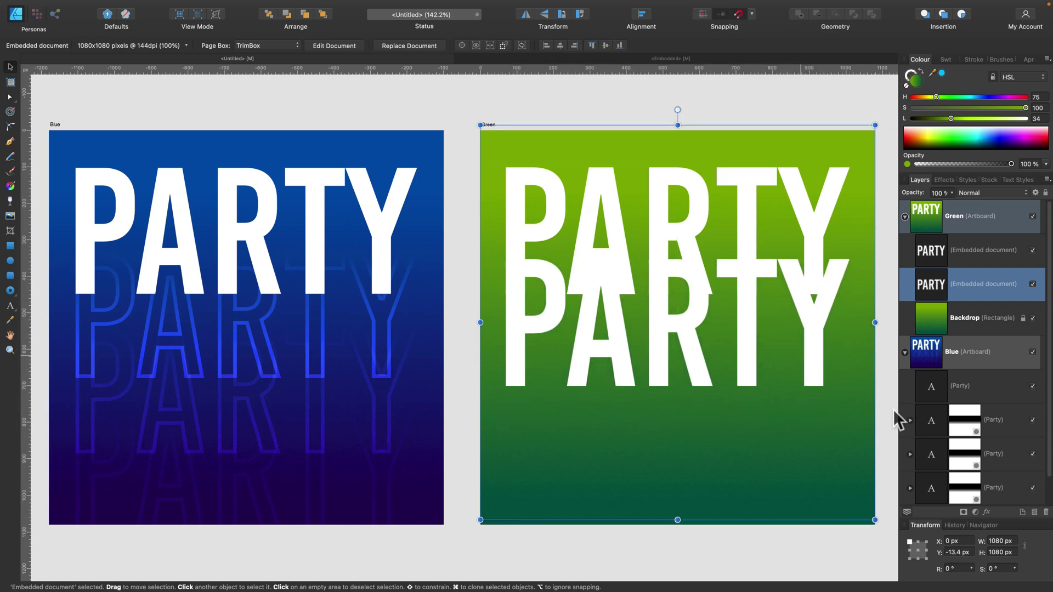
# Step: Open Layer Effects for the duplicate PARTY and set its Fill Opacity to 0%
pyautogui.click(986, 512)
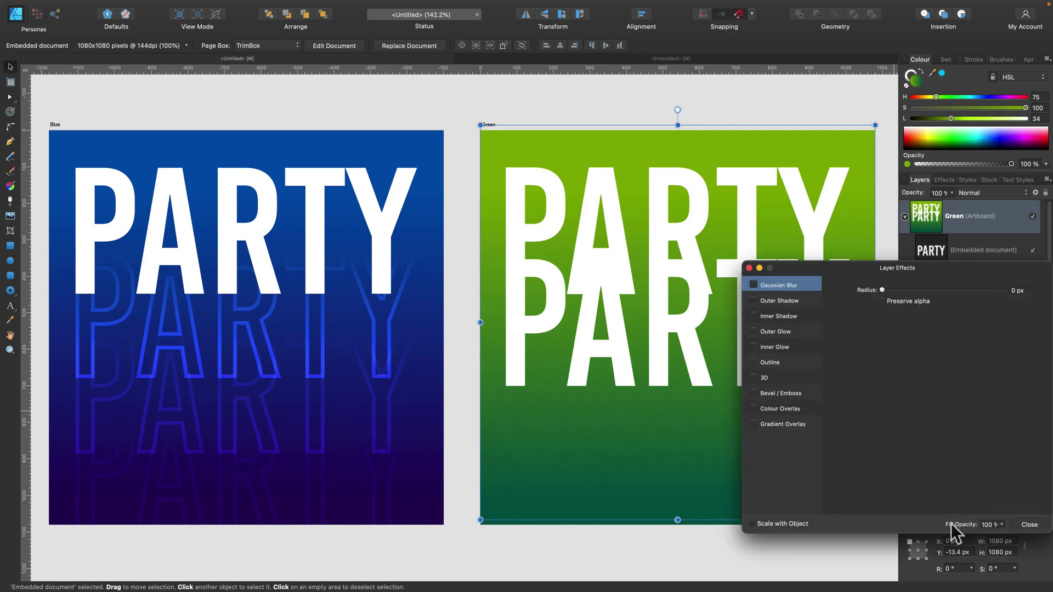
pyautogui.moveTo(927, 267); pyautogui.dragTo(927, 199)
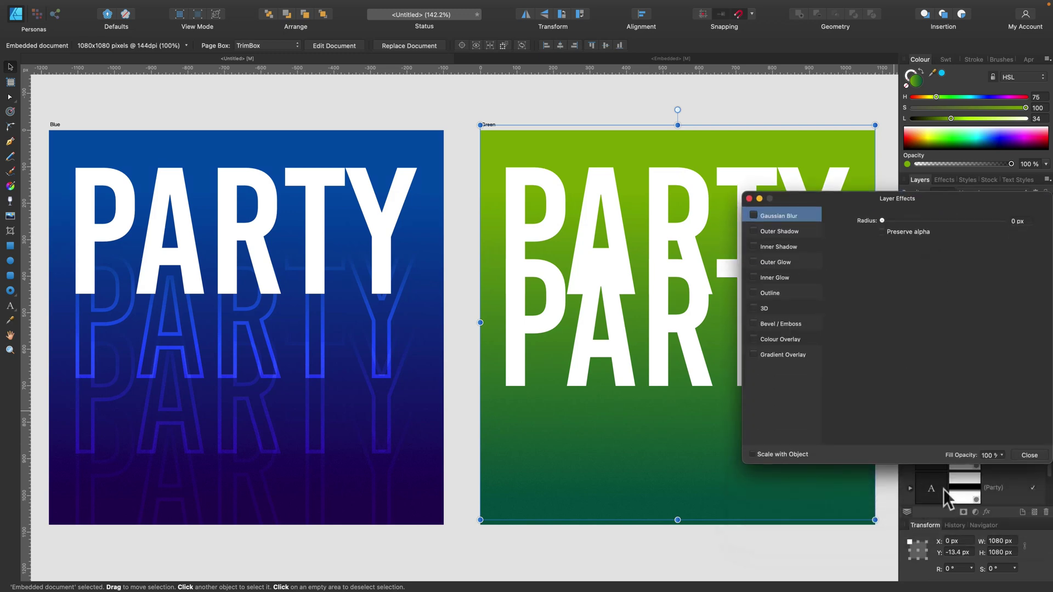
pyautogui.click(1001, 455)
pyautogui.moveTo(1000, 465); pyautogui.dragTo(877, 473)
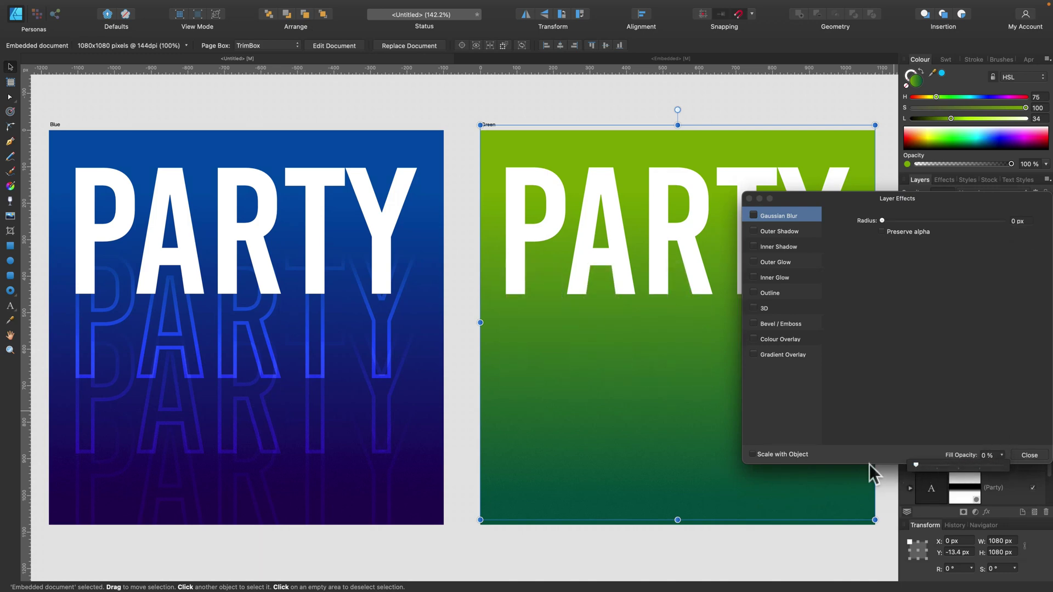
pyautogui.click(753, 292)
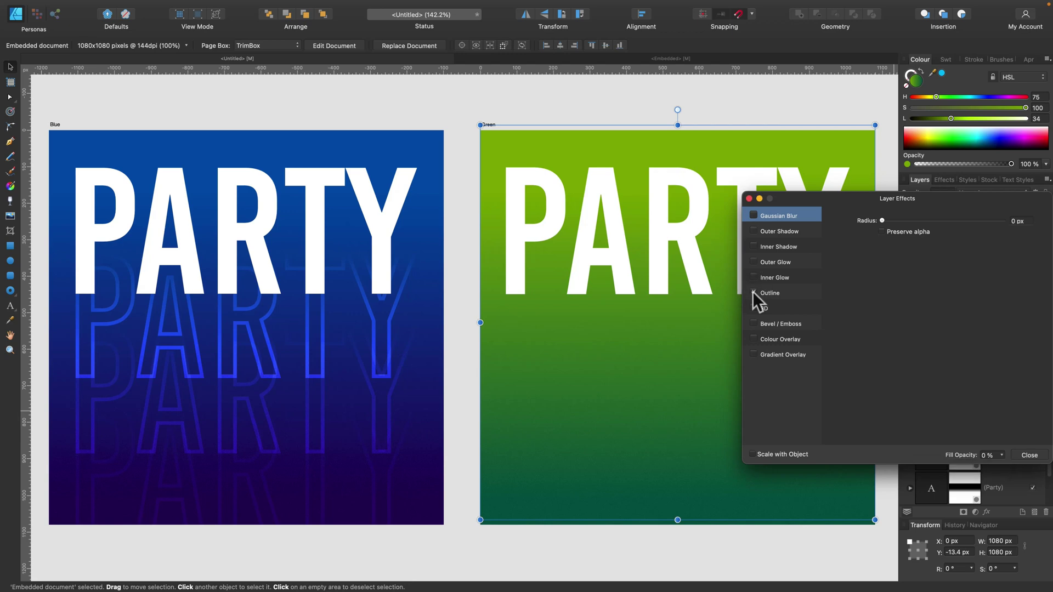
# Step: Enable a white Outline effect aligned Inside on the duplicate PARTY
pyautogui.click(754, 291)
pyautogui.click(798, 292)
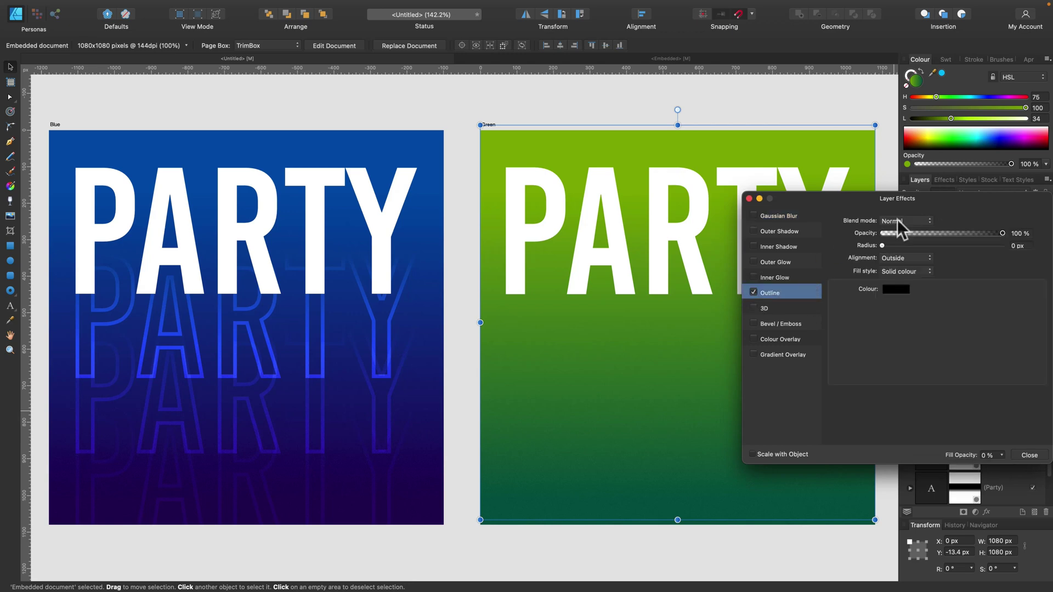
pyautogui.moveTo(886, 245); pyautogui.dragTo(943, 249)
pyautogui.click(886, 291)
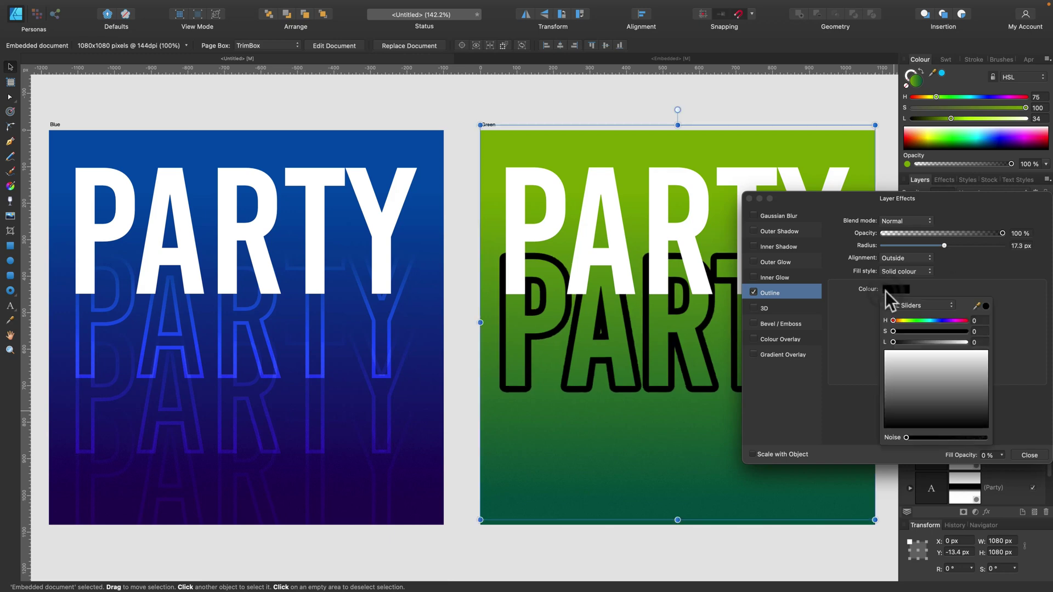
pyautogui.moveTo(924, 342); pyautogui.dragTo(988, 342)
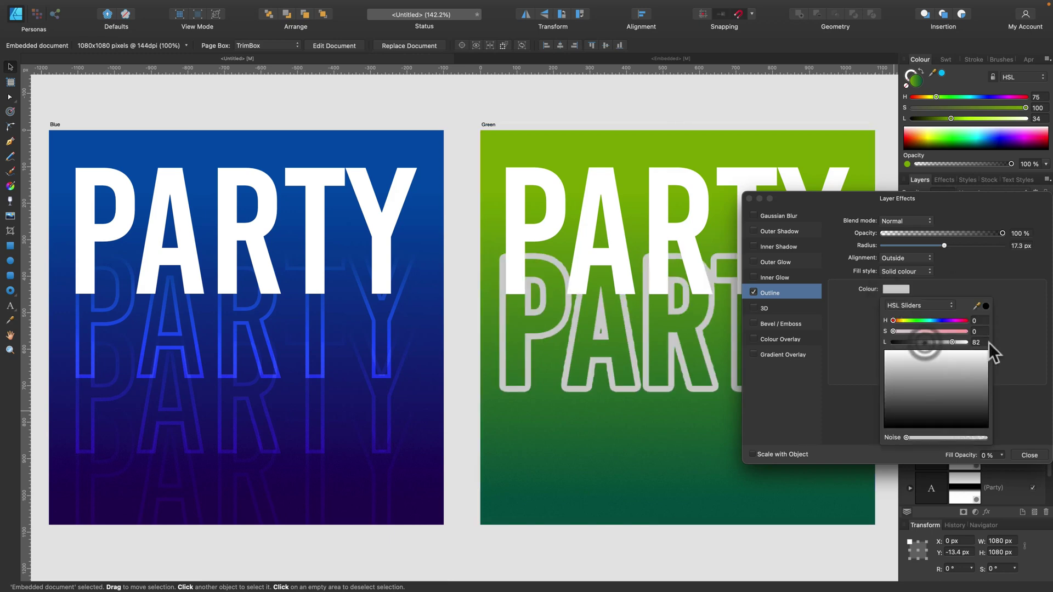
pyautogui.click(913, 258)
pyautogui.click(898, 280)
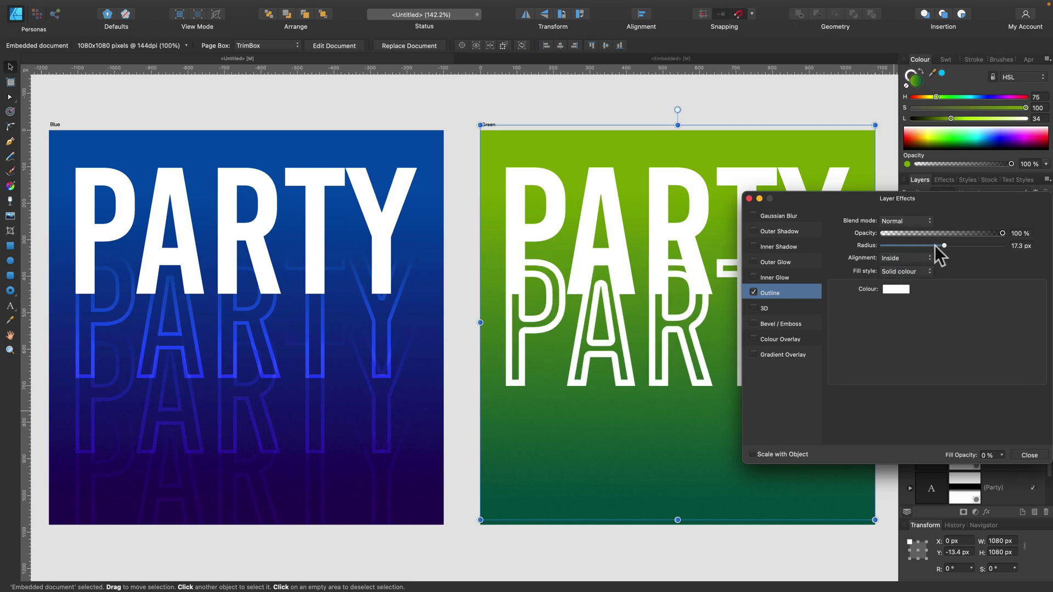
# Step: Set the outline's blend mode to Overlay and its radius to 9.4 px
pyautogui.moveTo(940, 244); pyautogui.dragTo(920, 245)
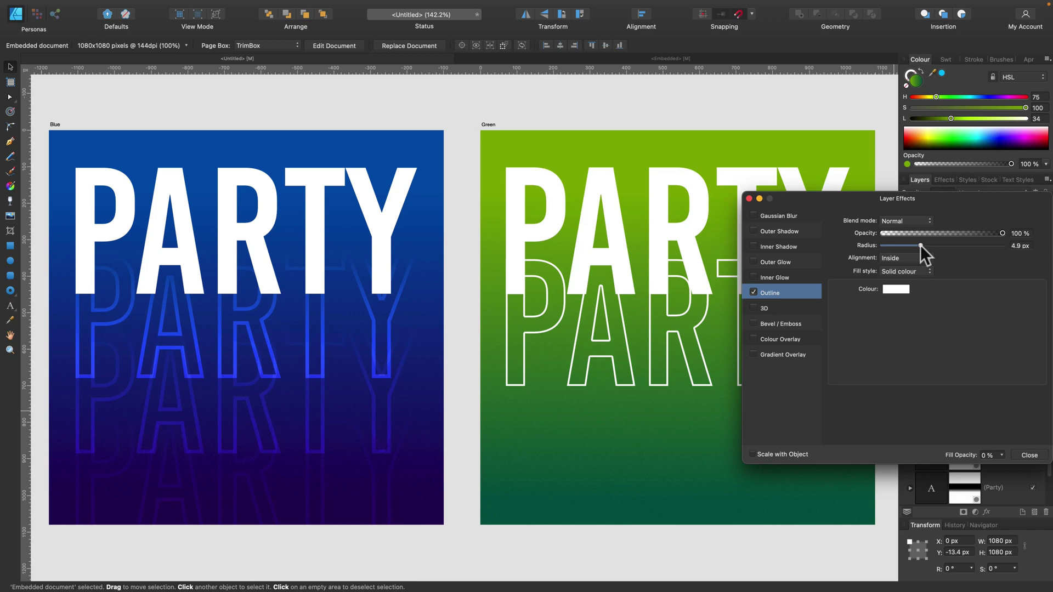
pyautogui.moveTo(921, 245); pyautogui.dragTo(920, 244)
pyautogui.click(927, 218)
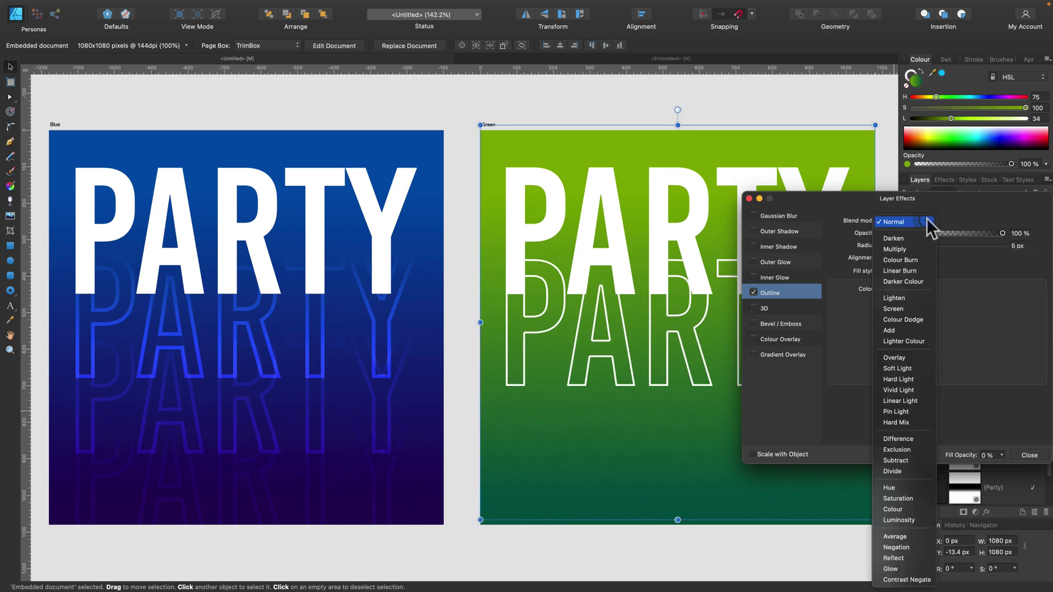
pyautogui.click(906, 359)
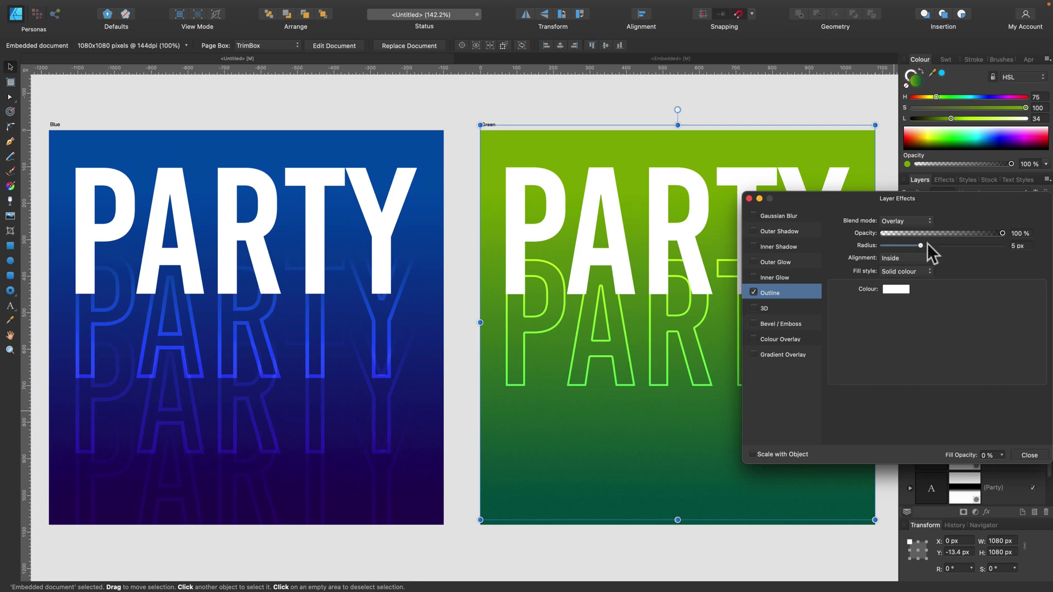
pyautogui.moveTo(927, 244); pyautogui.dragTo(932, 245)
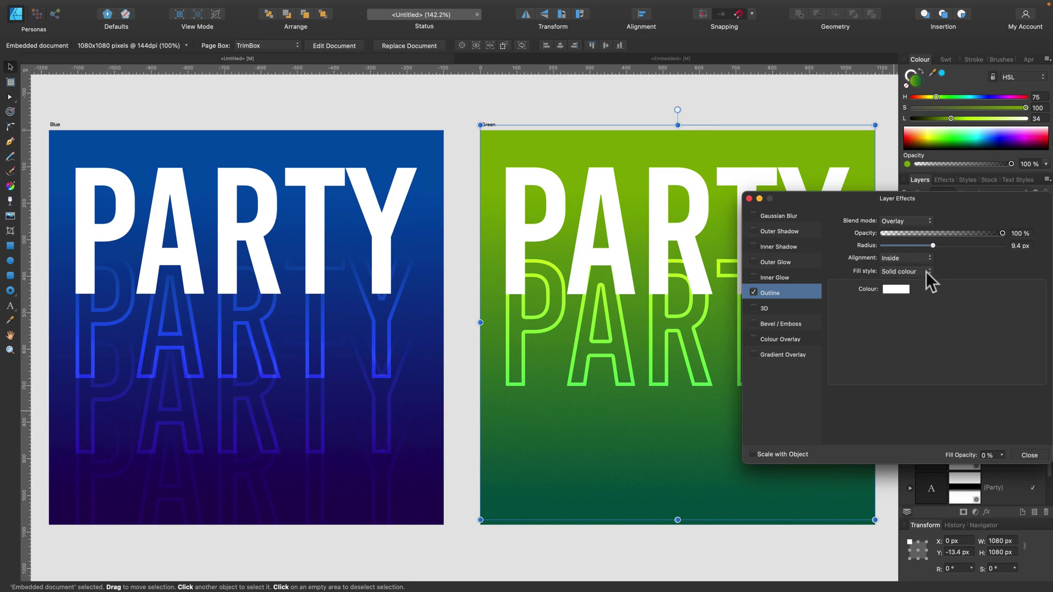
# Step: Close Layer Effects, try a vertical gradient fade mask on the PARTY copy, then delete it
pyautogui.click(1035, 456)
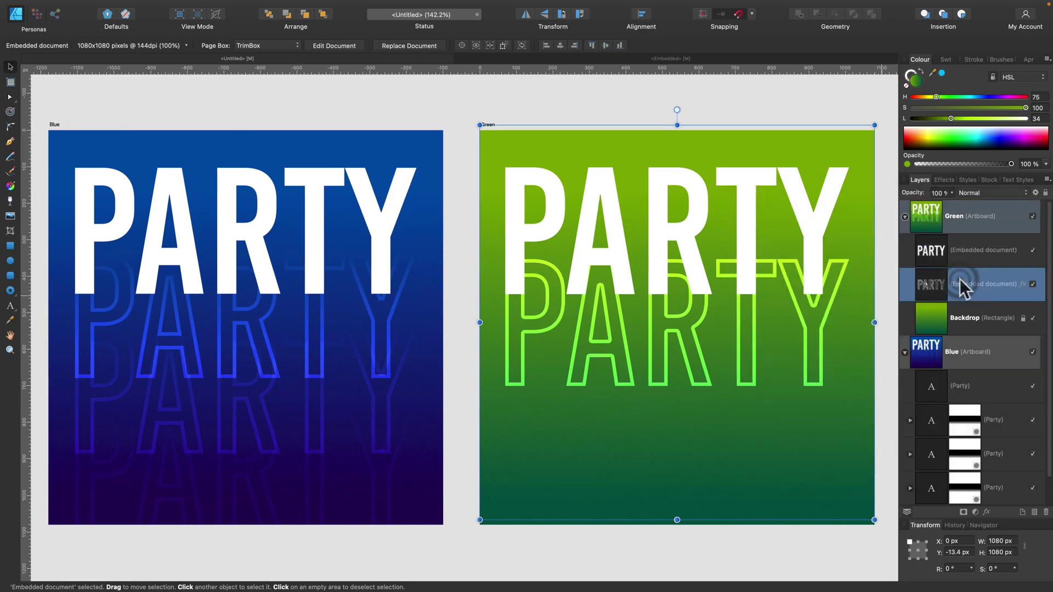
pyautogui.click(963, 512)
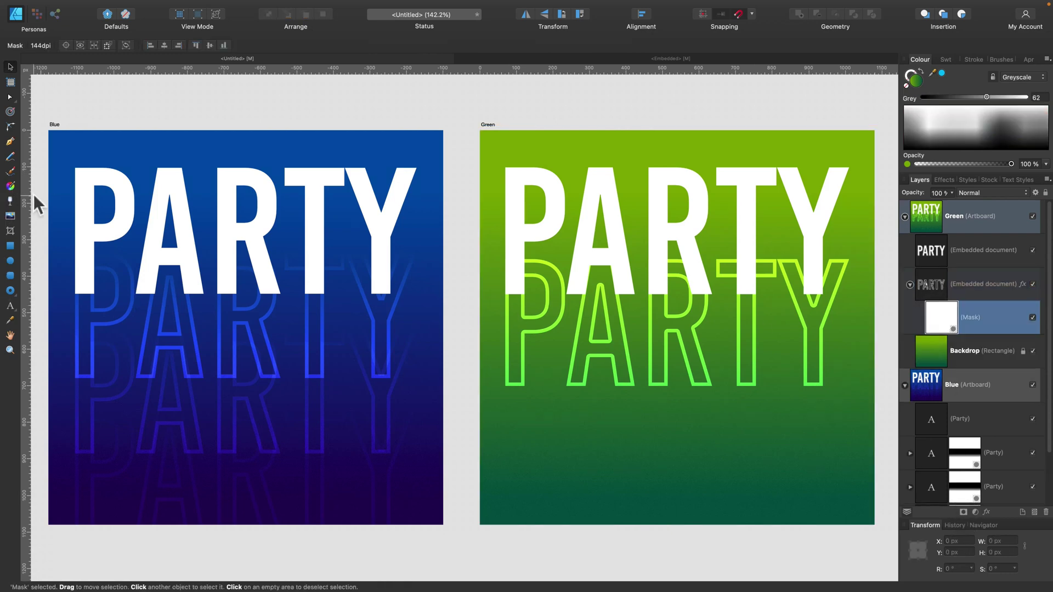
pyautogui.click(12, 184)
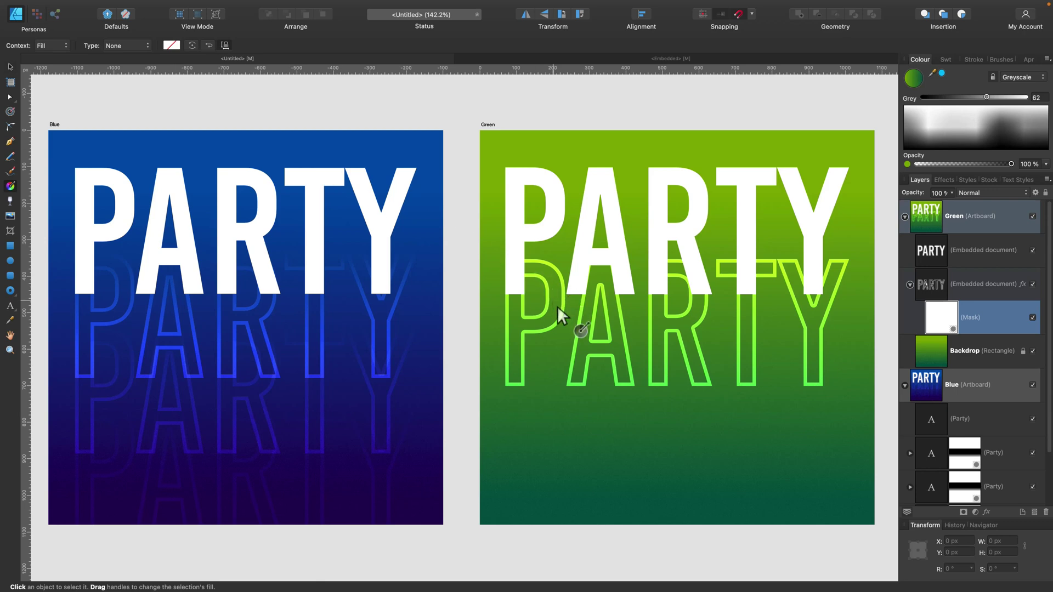
pyautogui.moveTo(561, 323); pyautogui.dragTo(560, 271)
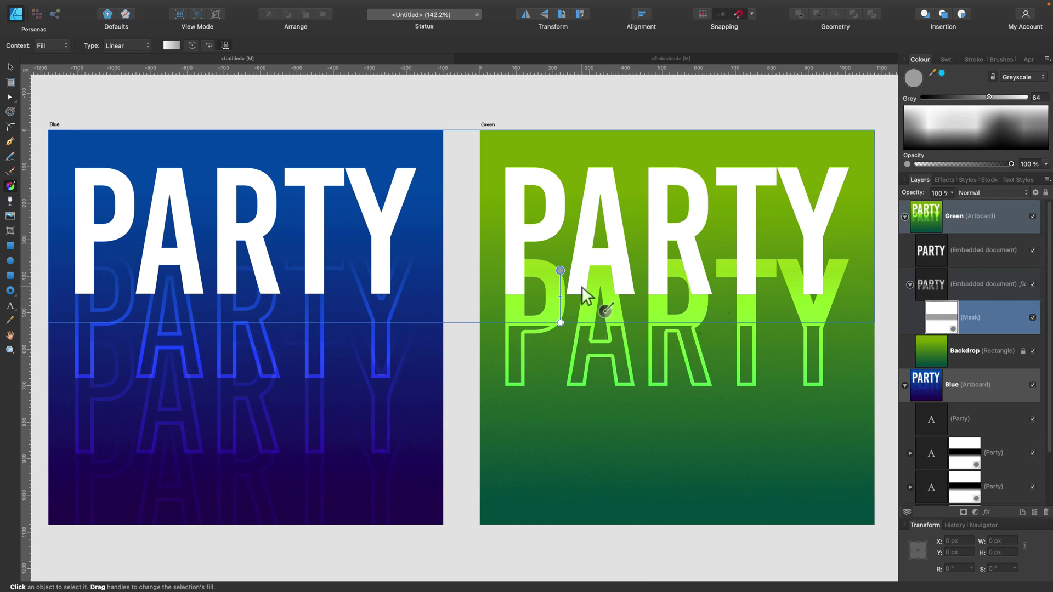
pyautogui.press('Delete')
pyautogui.click(955, 289)
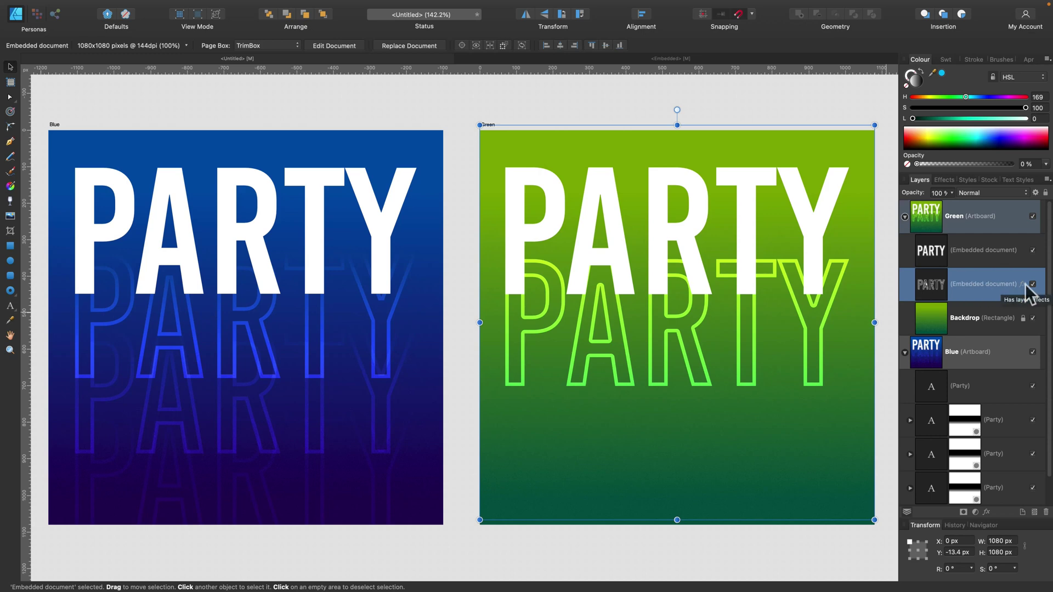
# Step: Switch the Outline fill to a 90° linear gradient and reverse its direction
pyautogui.click(1023, 285)
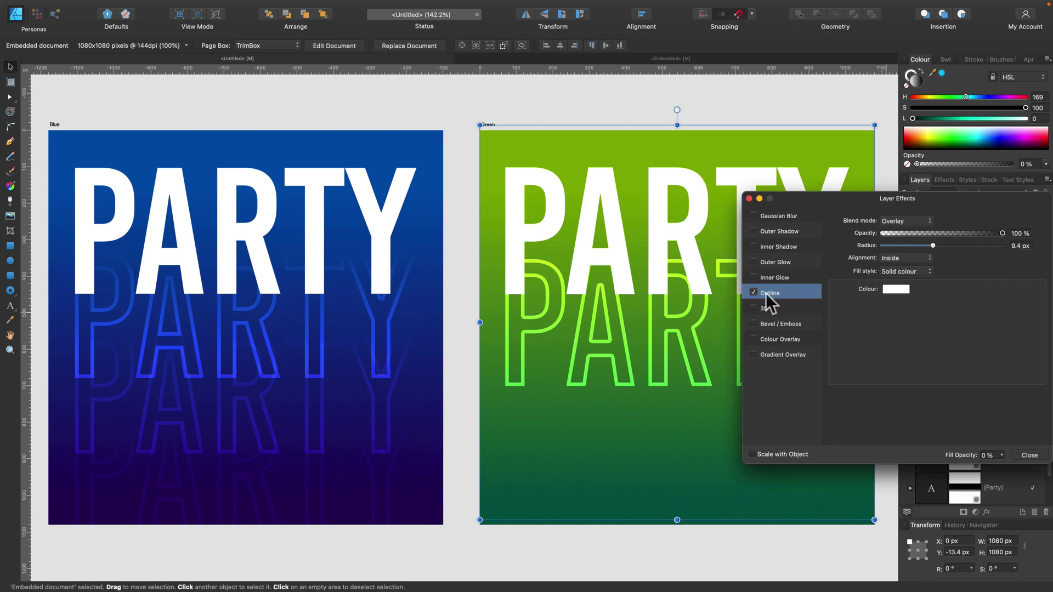
pyautogui.click(917, 272)
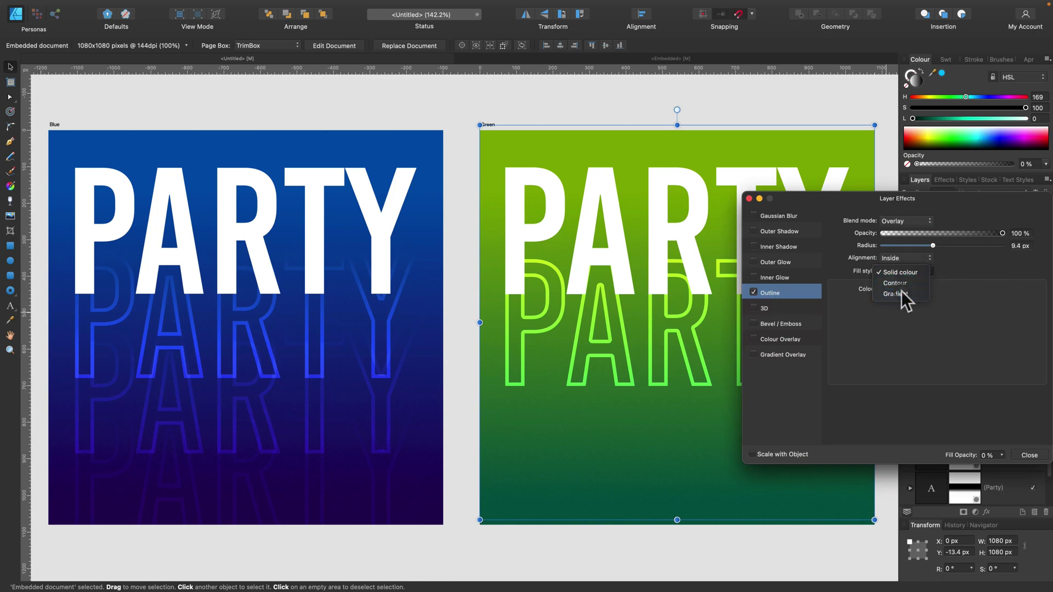
pyautogui.click(901, 293)
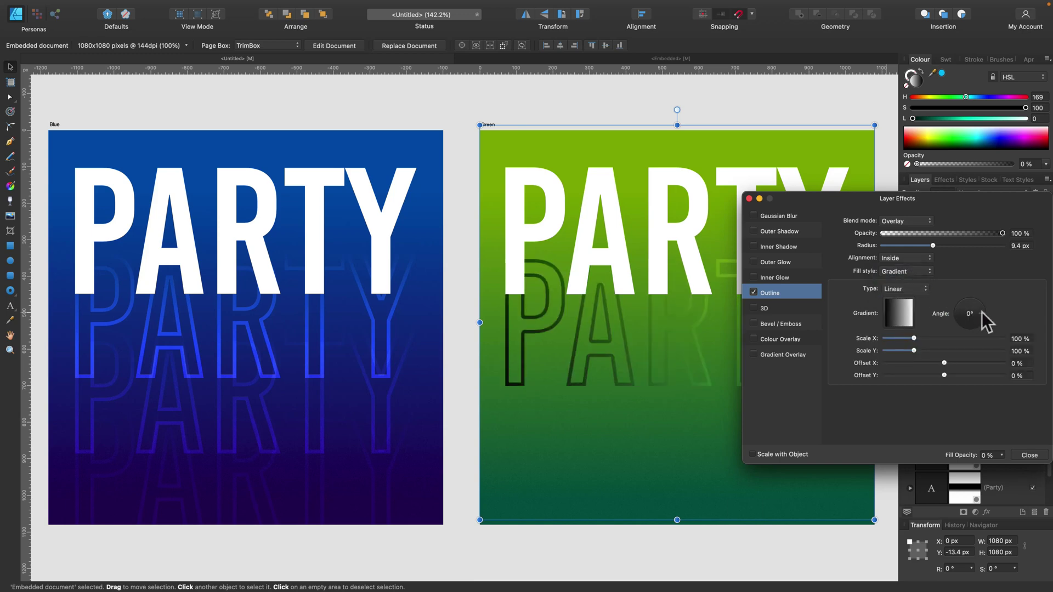
pyautogui.moveTo(982, 312); pyautogui.dragTo(972, 297)
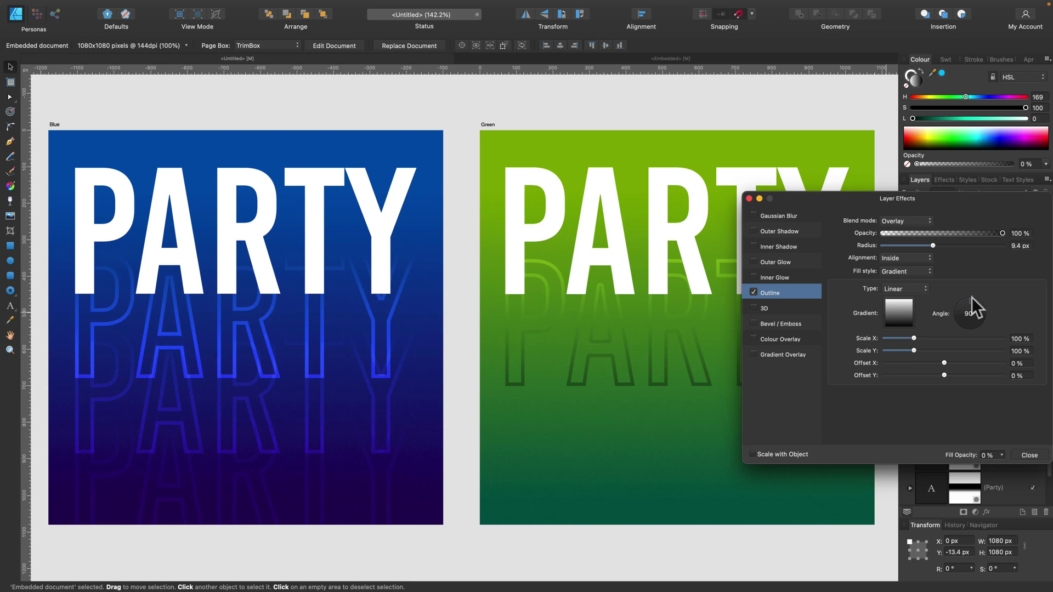
pyautogui.click(906, 312)
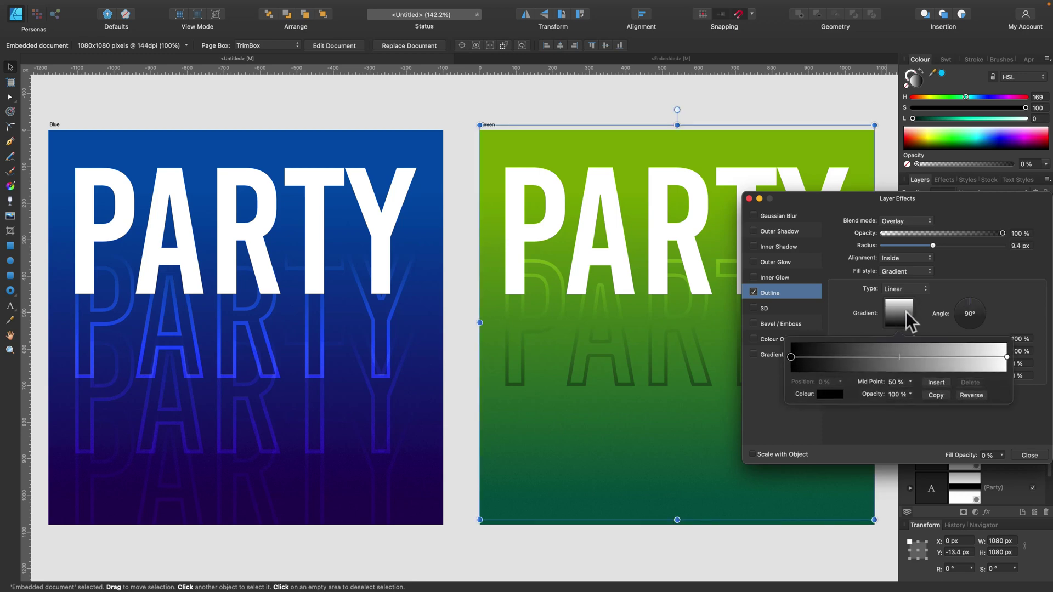
pyautogui.click(972, 395)
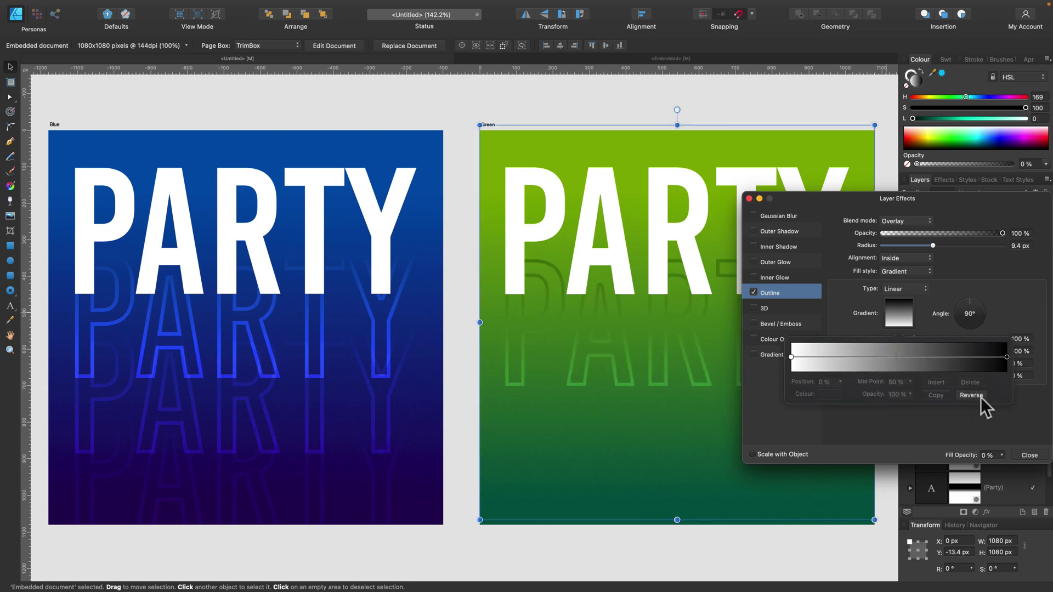
# Step: Make the gradient stops white, the end stop 0% opacity, shift the midpoint, and set Scale X to 33%
pyautogui.click(1006, 357)
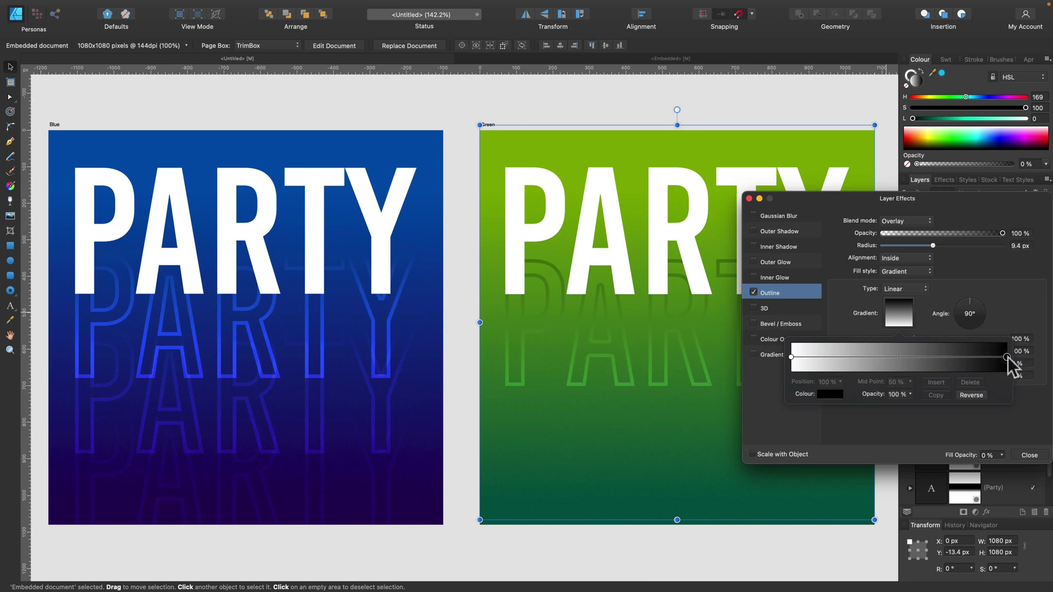
pyautogui.click(834, 394)
pyautogui.moveTo(890, 445); pyautogui.dragTo(918, 446)
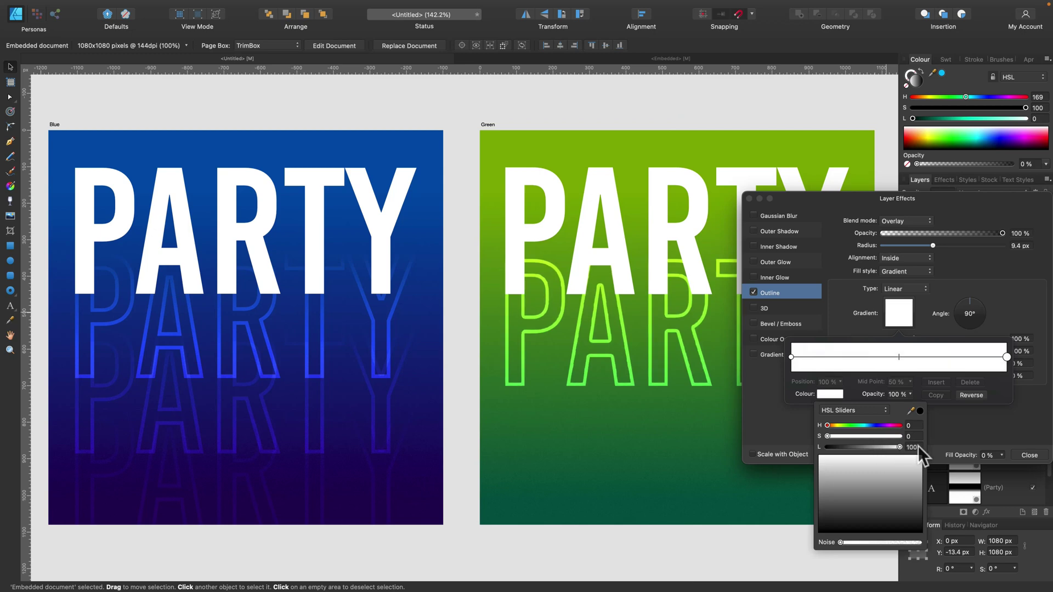
pyautogui.click(910, 394)
pyautogui.moveTo(910, 404); pyautogui.dragTo(803, 406)
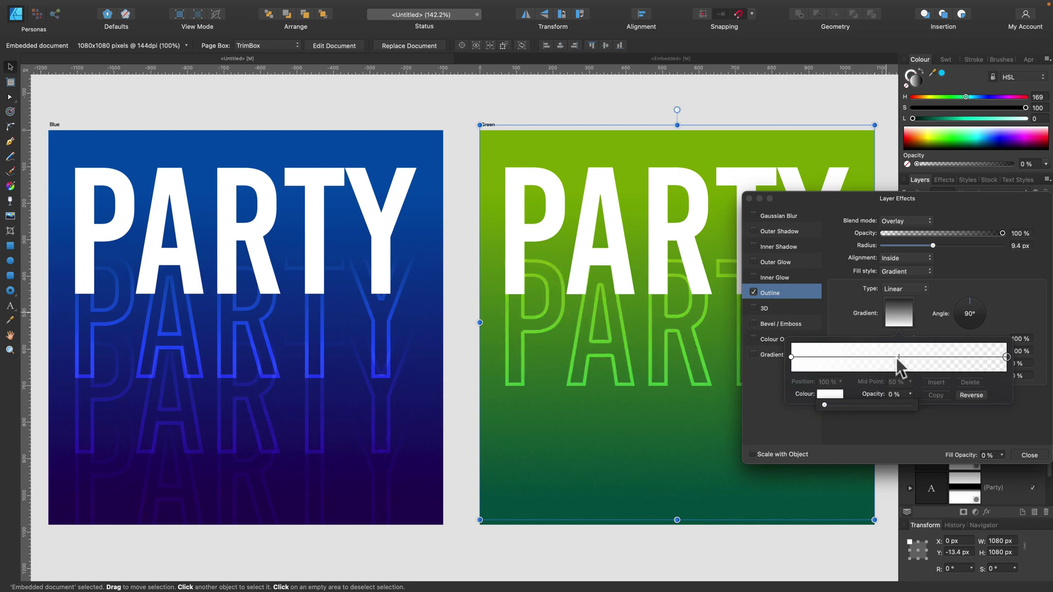
pyautogui.moveTo(897, 356)
pyautogui.mouseDown()
pyautogui.moveTo(807, 355)
pyautogui.moveTo(973, 361)
pyautogui.moveTo(840, 357)
pyautogui.moveTo(910, 361)
pyautogui.mouseUp()
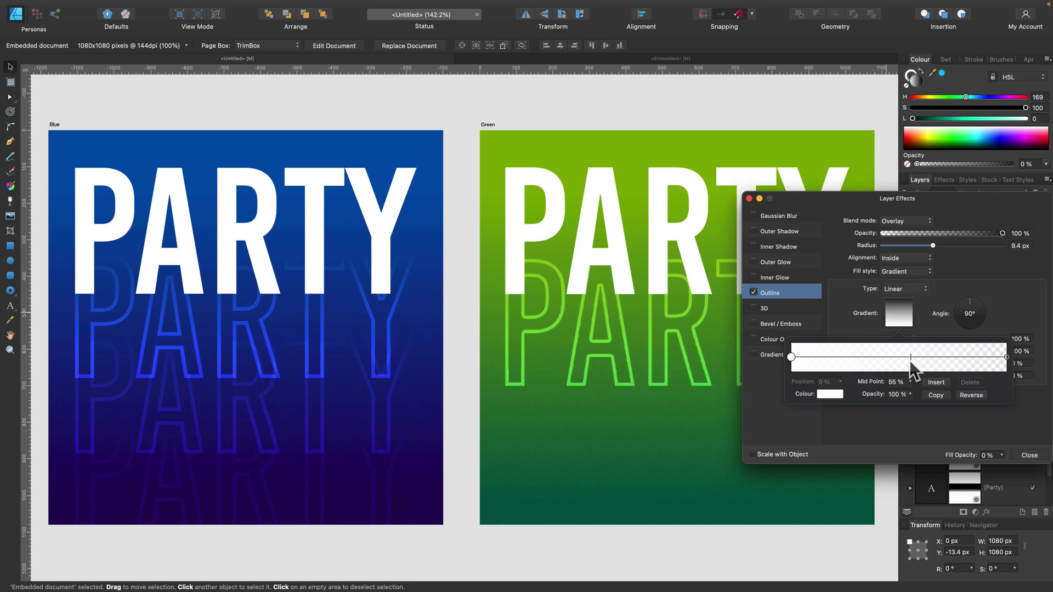
pyautogui.click(942, 295)
pyautogui.moveTo(915, 339); pyautogui.dragTo(894, 338)
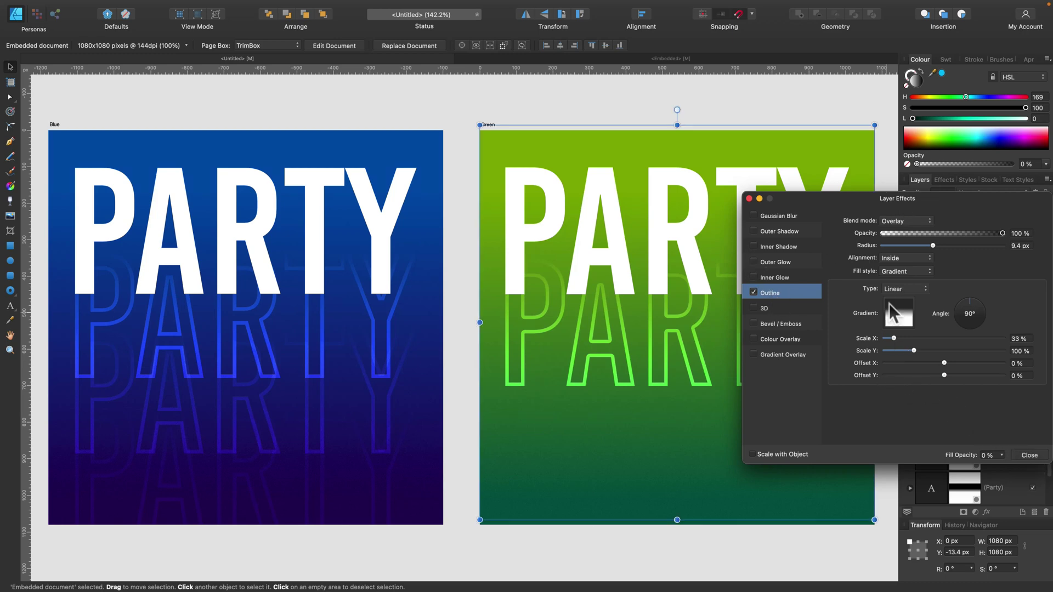
# Step: Duplicate the PARTY outline, move it straight down, and lower its Outline opacity to about 48%
pyautogui.click(1029, 455)
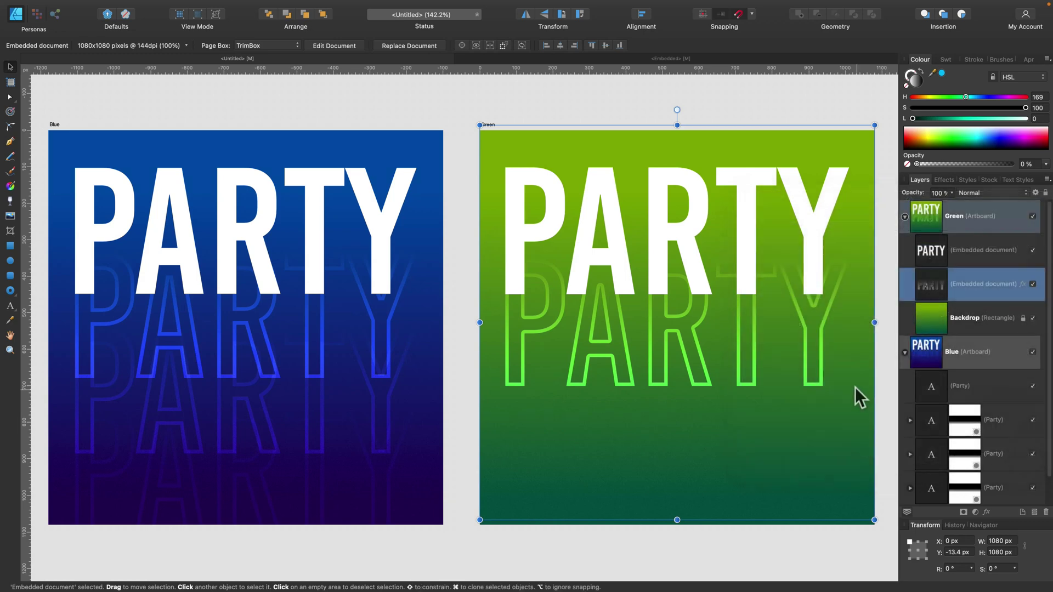
pyautogui.rightClick(974, 274)
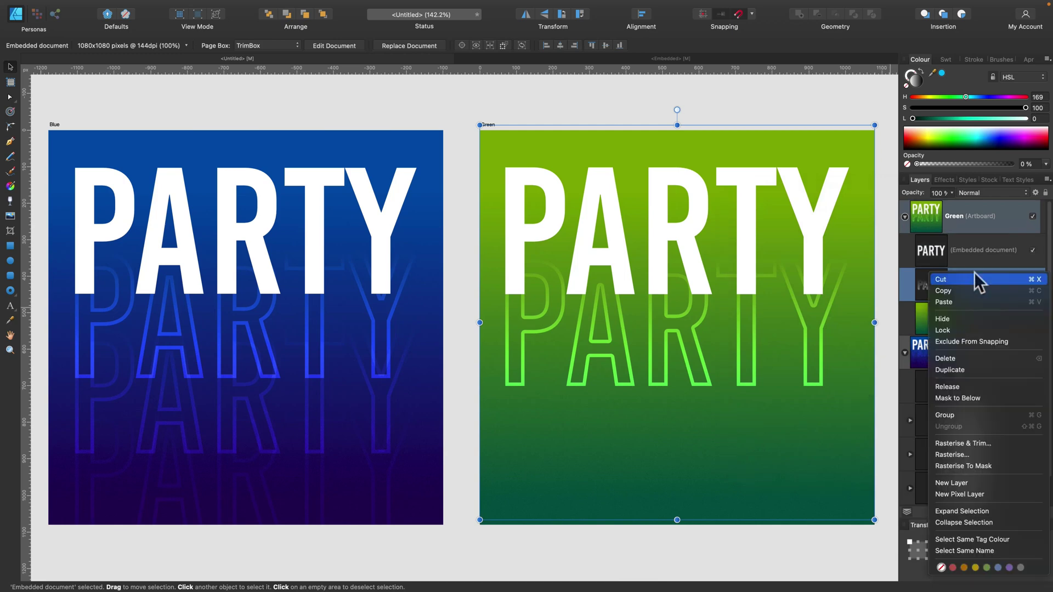
pyautogui.click(988, 369)
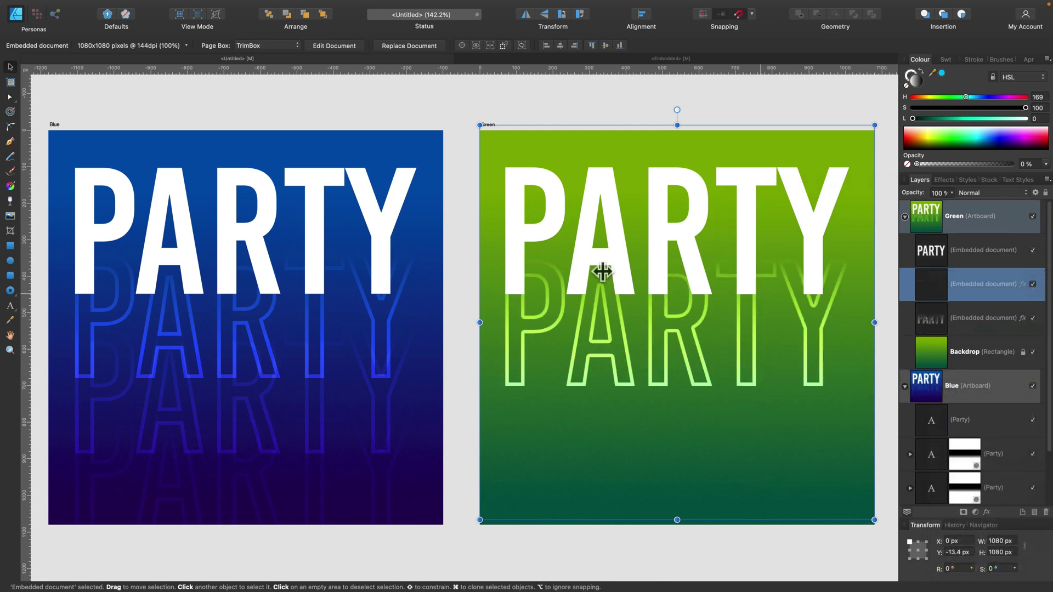
pyautogui.moveTo(606, 347); pyautogui.dragTo(606, 406)
pyautogui.press('super+z')
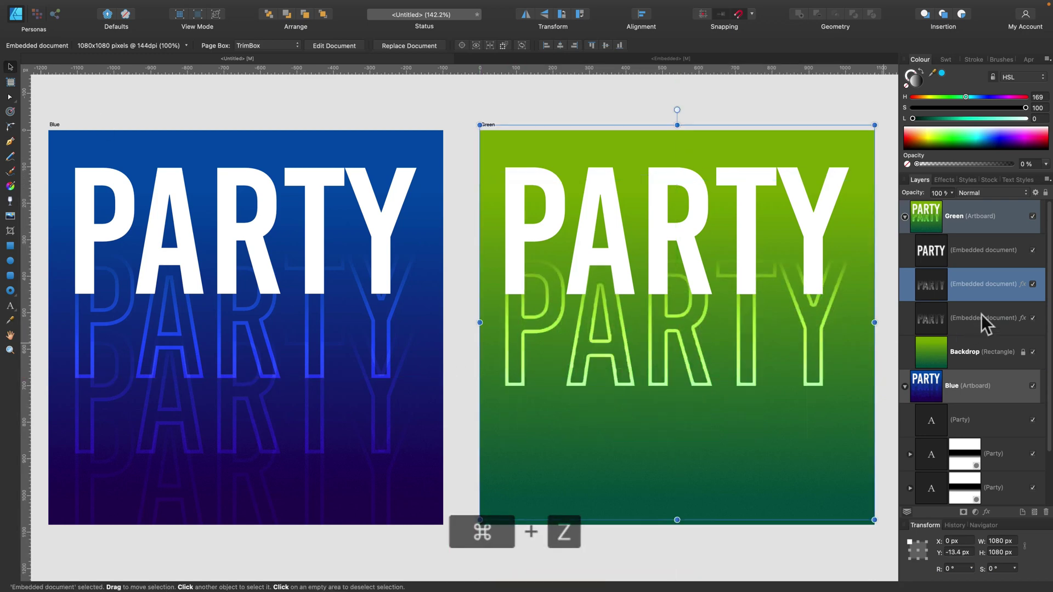
pyautogui.moveTo(728, 317); pyautogui.dragTo(739, 402)
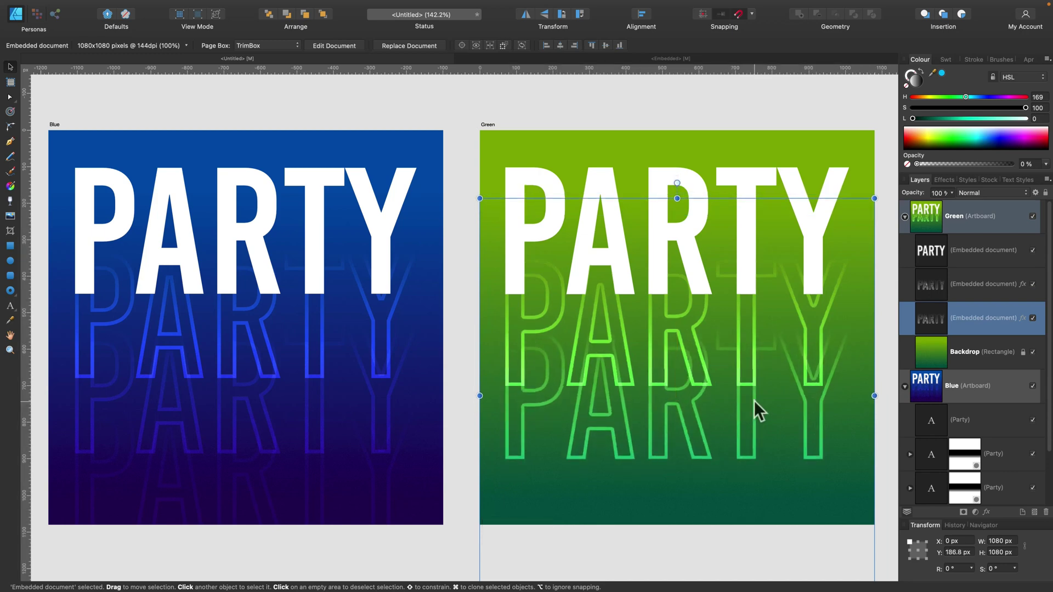
pyautogui.click(952, 192)
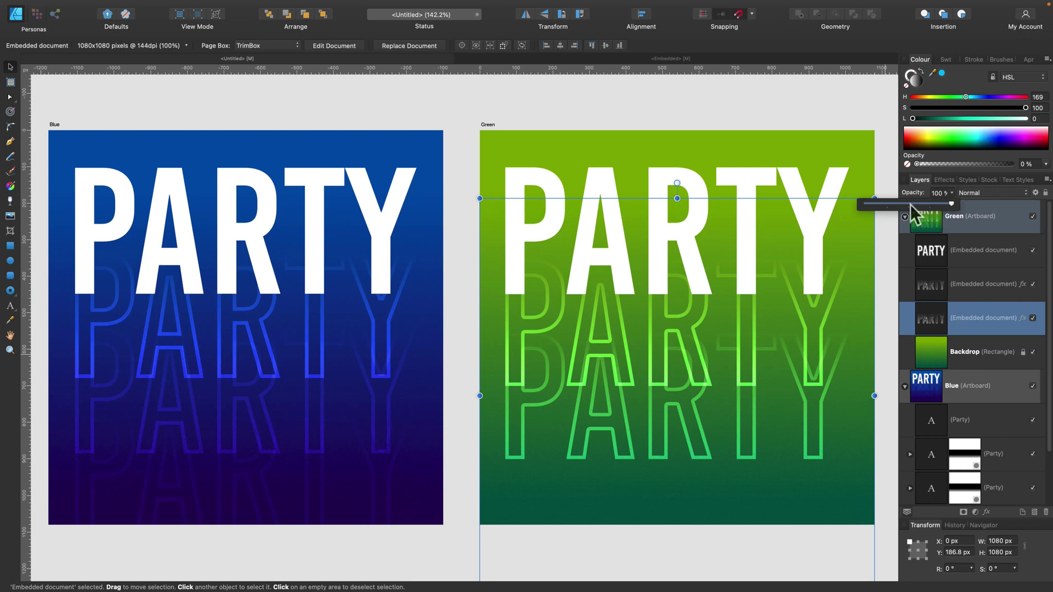
pyautogui.click(1023, 319)
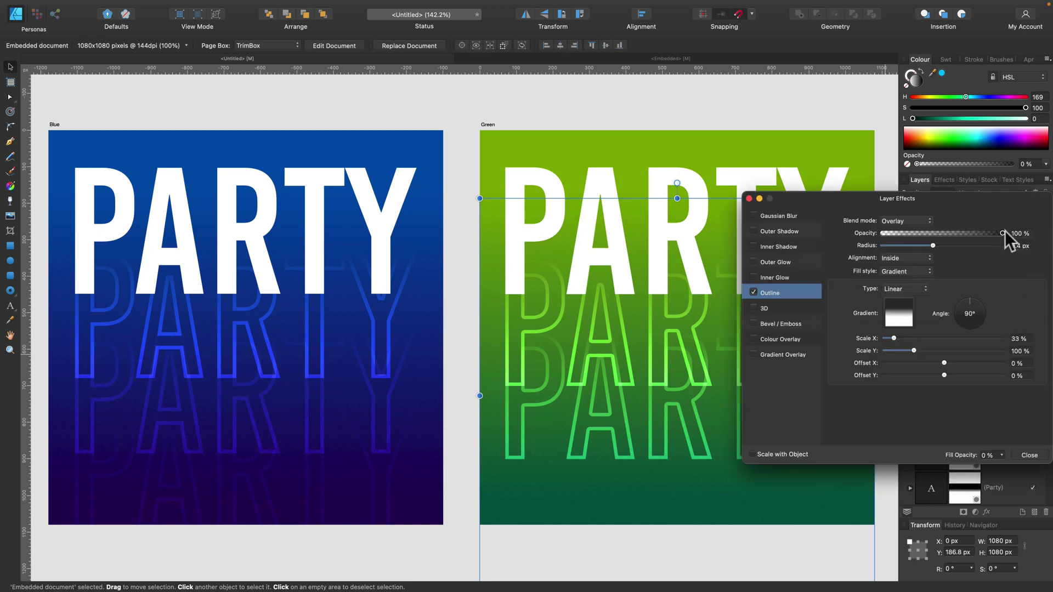
pyautogui.moveTo(1001, 232); pyautogui.dragTo(942, 230)
# Step: Add a third outline copy further down at Y 389.6 px with about 23% Outline opacity
pyautogui.click(1022, 456)
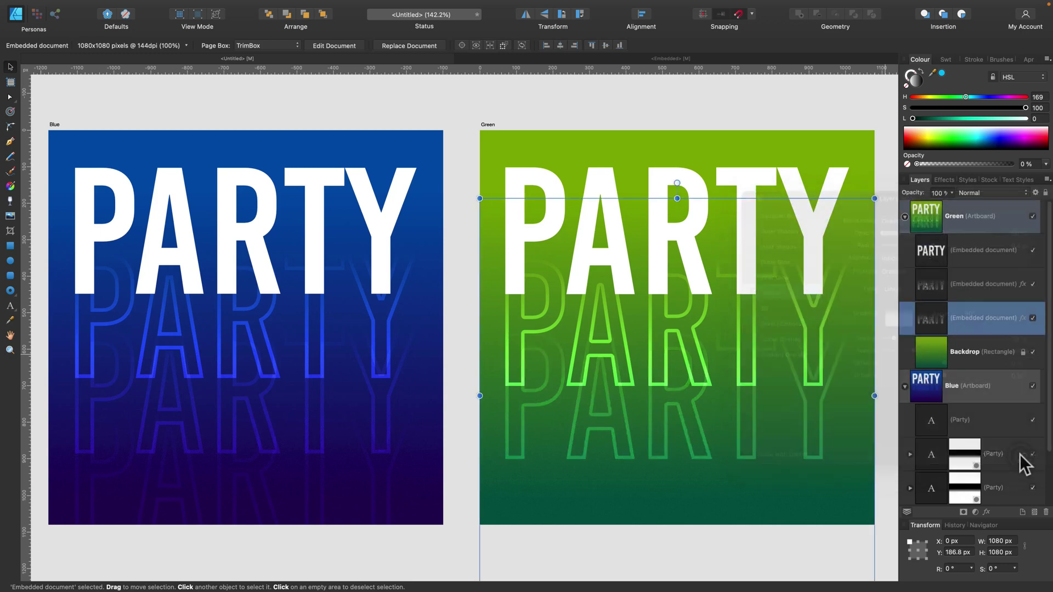
pyautogui.rightClick(975, 311)
pyautogui.click(991, 408)
pyautogui.click(983, 347)
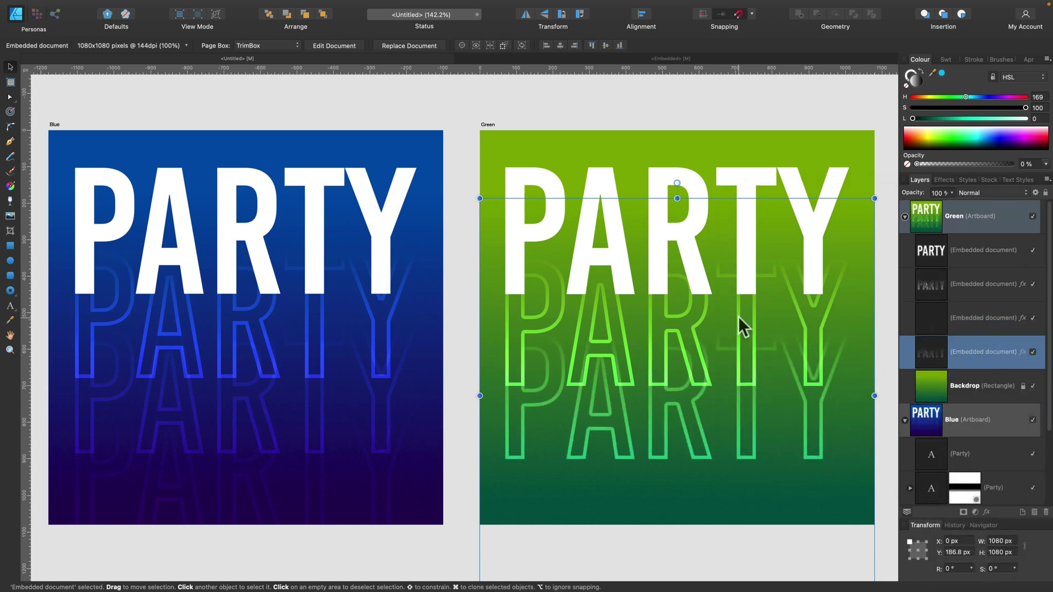
pyautogui.moveTo(738, 317); pyautogui.dragTo(731, 393)
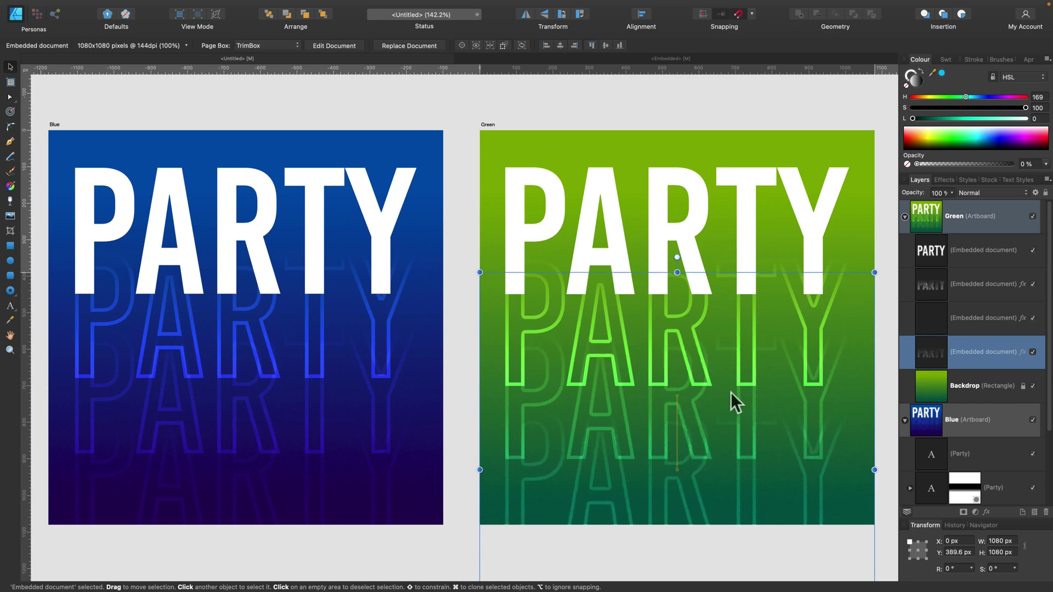
pyautogui.click(1023, 351)
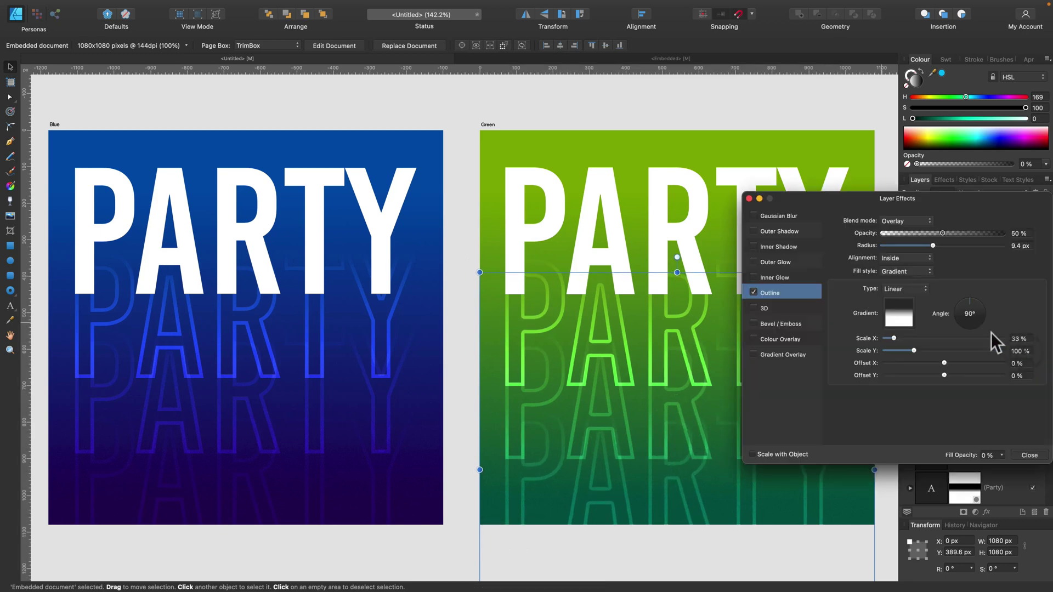
pyautogui.click(910, 232)
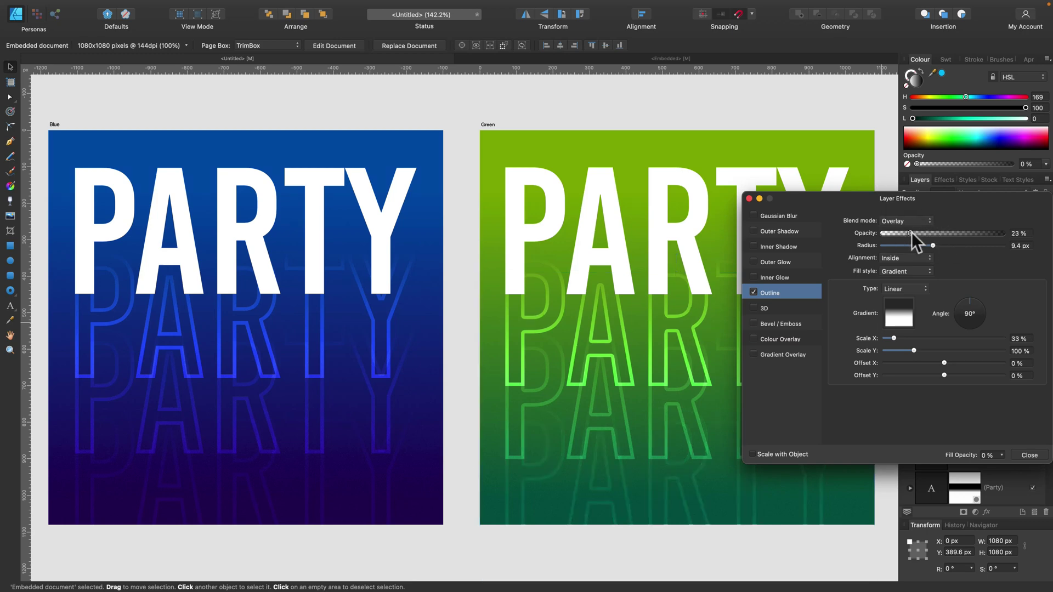
pyautogui.click(1030, 455)
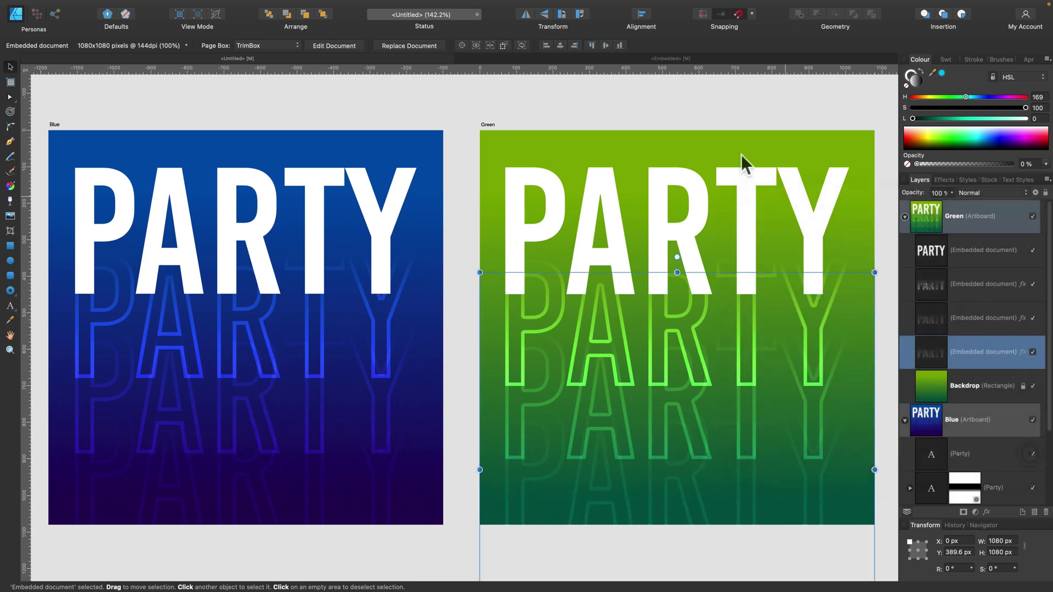
# Step: Collapse the Green and Blue artboard layer lists and deselect everything
pyautogui.click(905, 217)
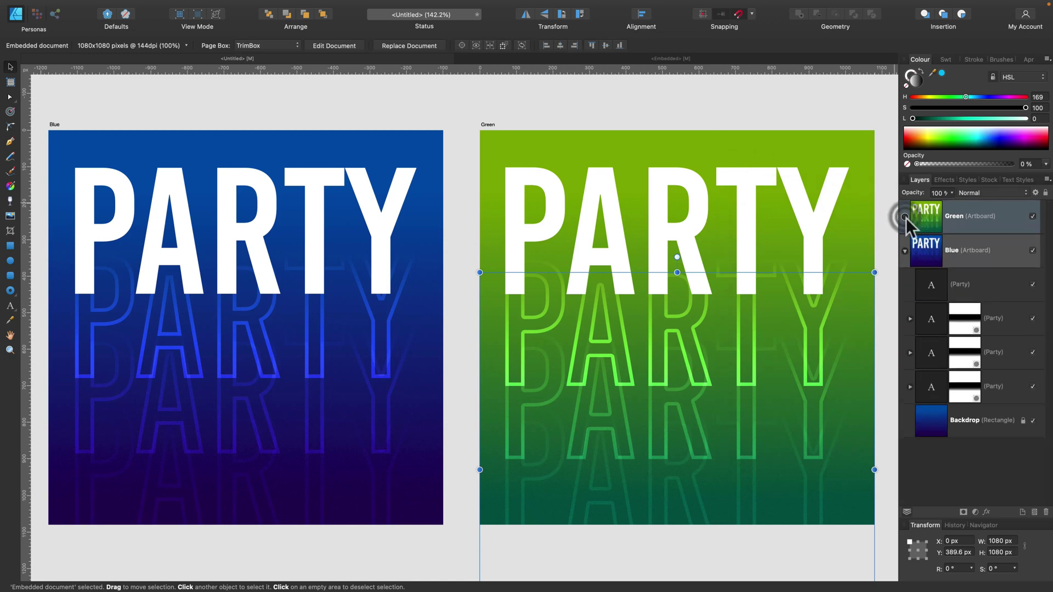
pyautogui.click(905, 251)
pyautogui.click(723, 90)
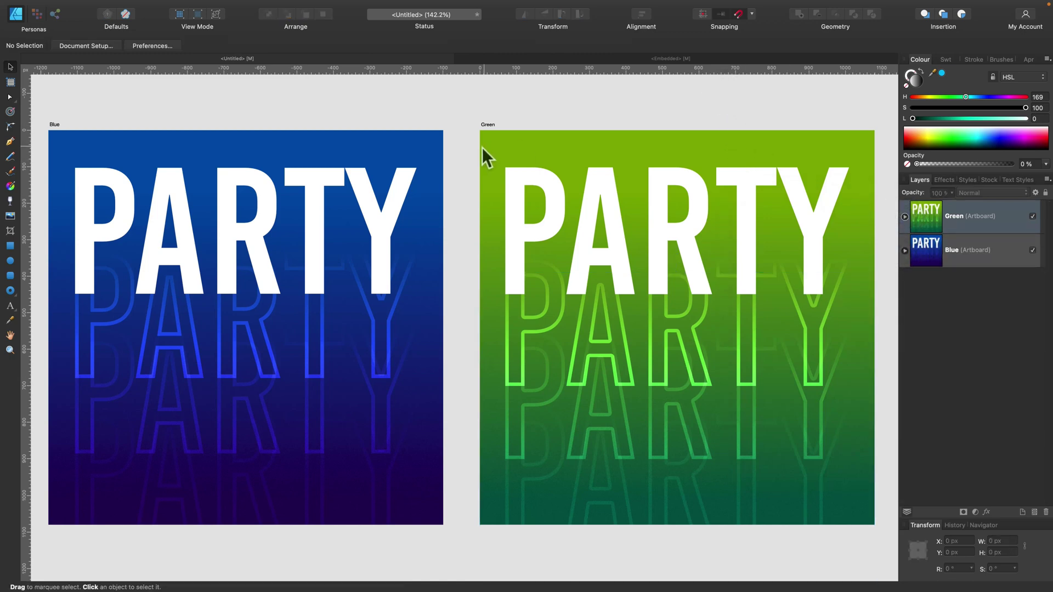
pyautogui.hscroll(-1, 482, 146)
pyautogui.hscroll(1, 482, 146)
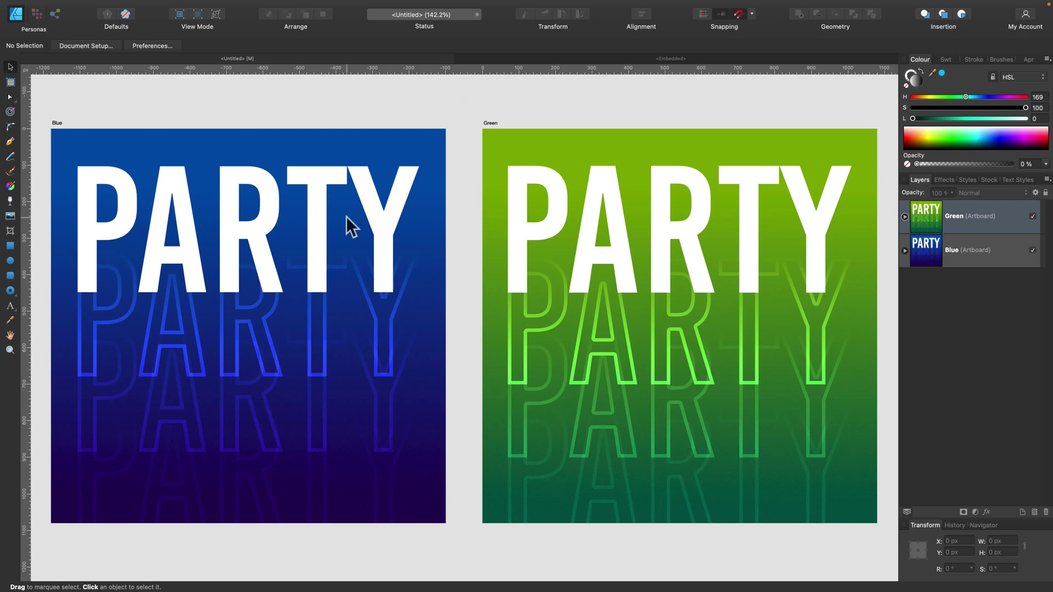
# Step: Replace the blue artboard's solid PARTY text with 'Mark'
pyautogui.click(318, 209)
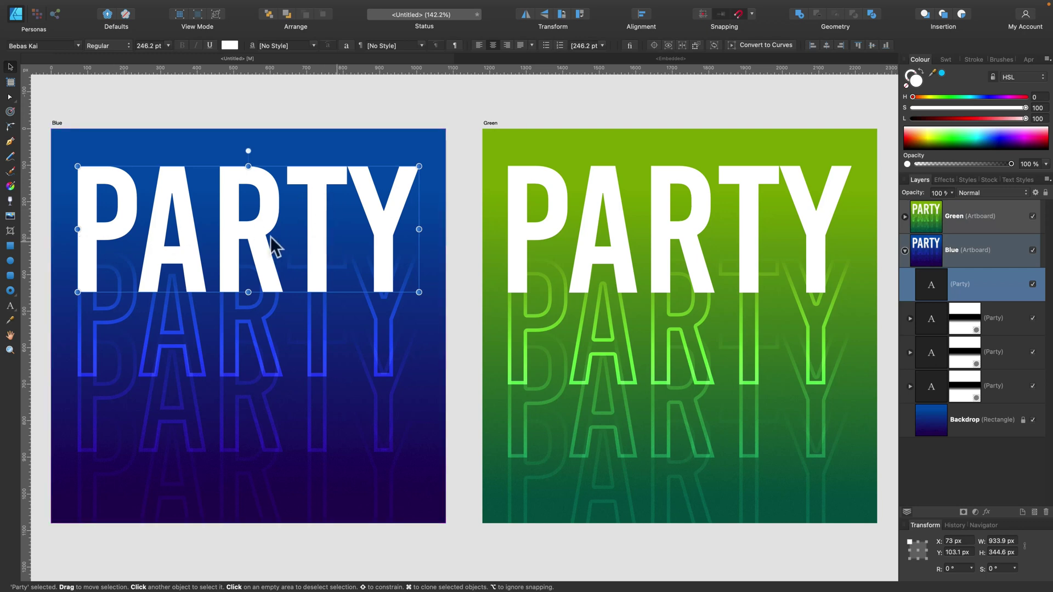
pyautogui.doubleClick(387, 244)
pyautogui.moveTo(404, 247); pyautogui.dragTo(85, 242)
pyautogui.write('M')
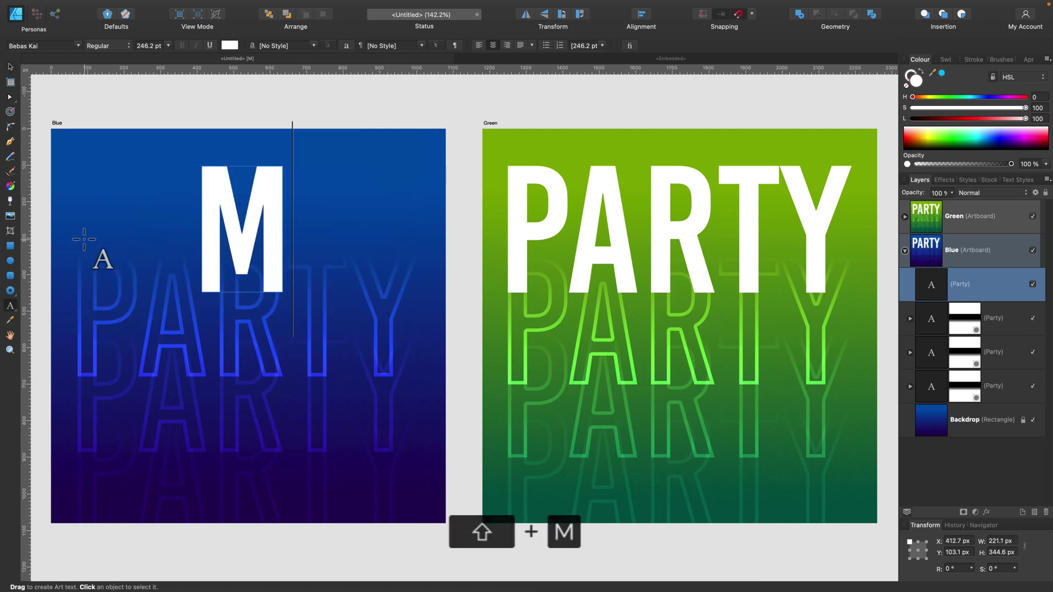
pyautogui.write('ark')
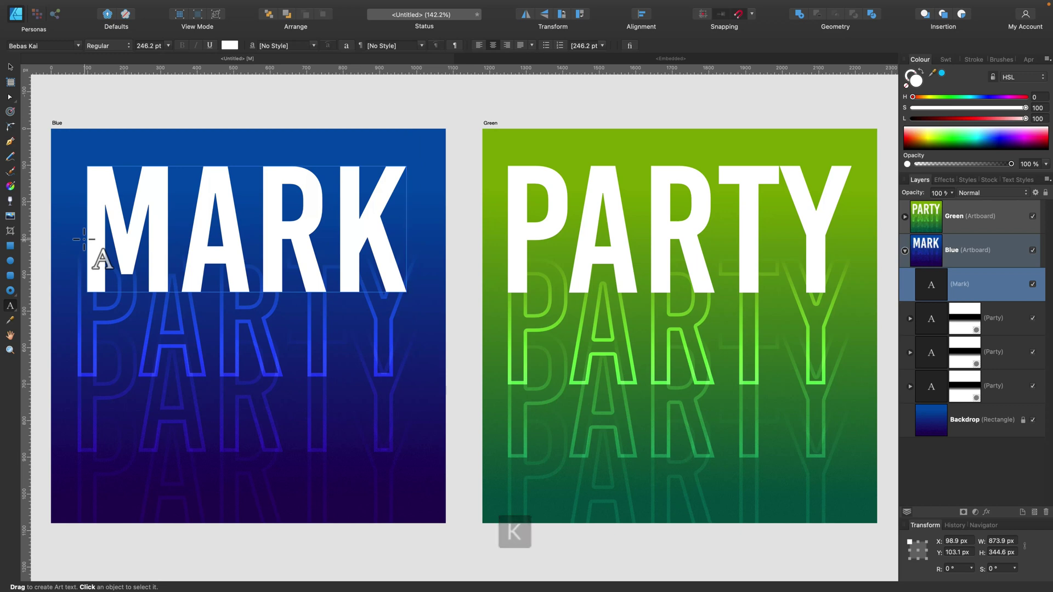
pyautogui.press('Escape')
pyautogui.click(10, 66)
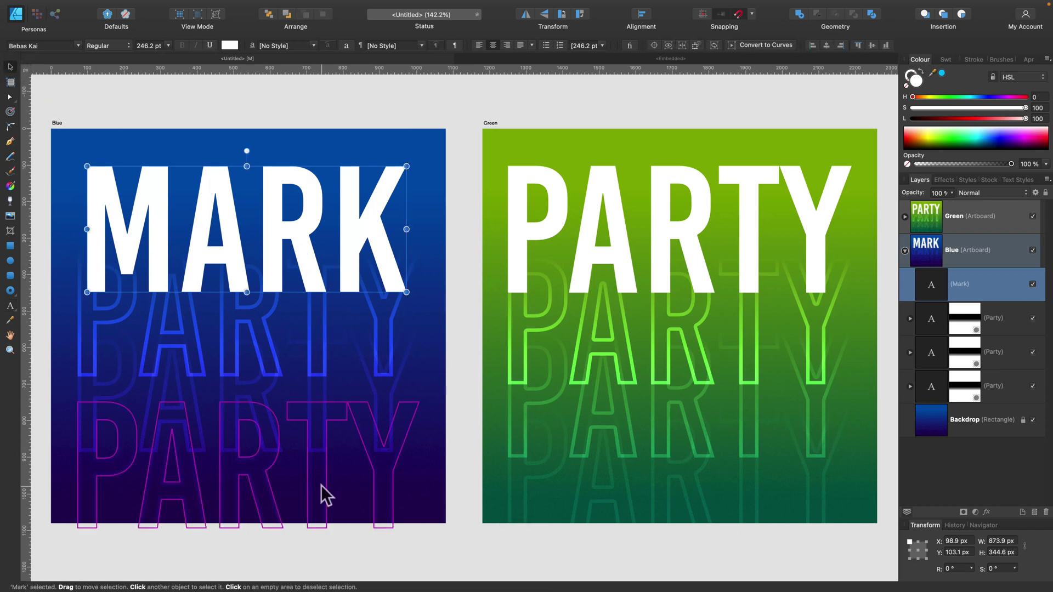
# Step: Reselect the MARK text layer and pan around the view to check it
pyautogui.click(1012, 310)
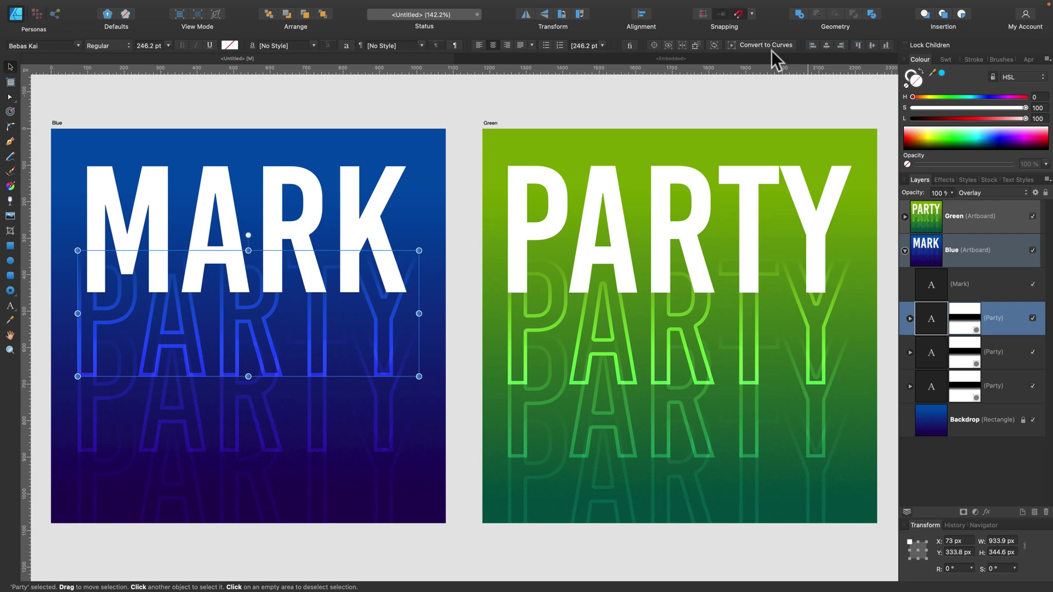
pyautogui.click(986, 288)
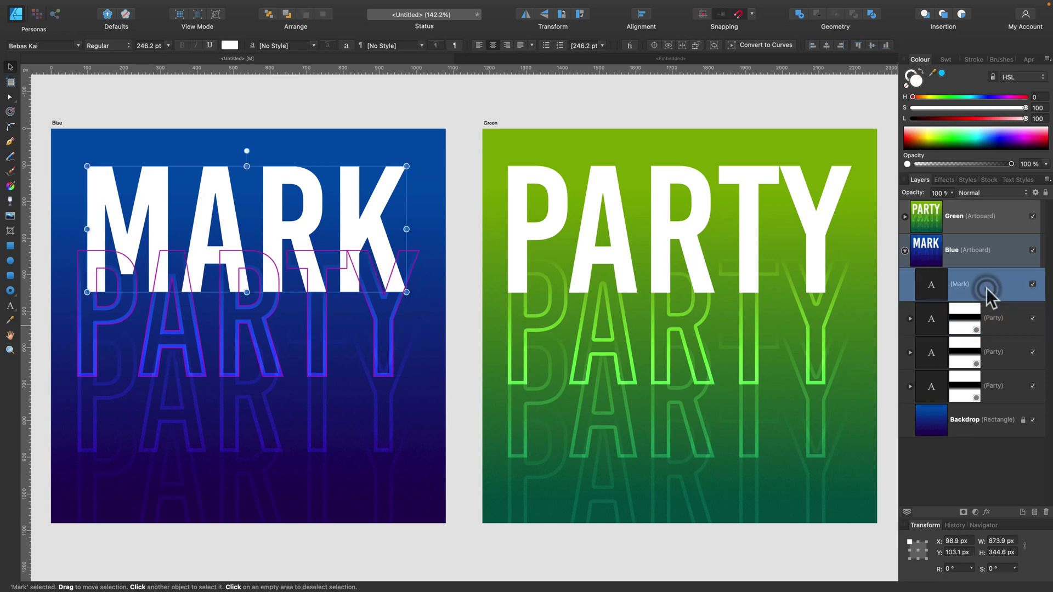
pyautogui.hscroll(1, 309, 196)
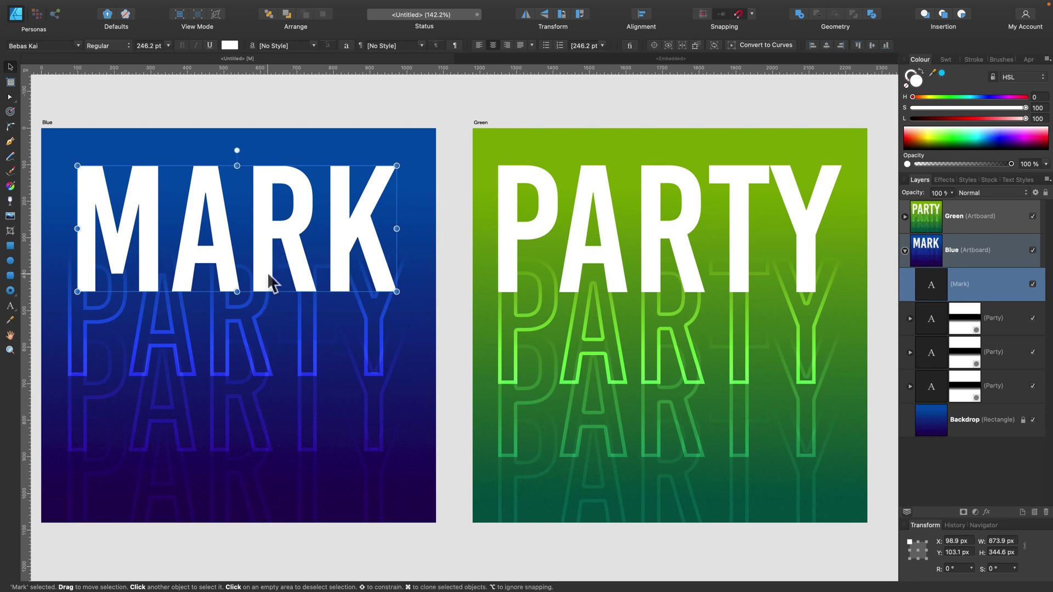
pyautogui.hscroll(-2, 268, 272)
pyautogui.scroll(2, 268, 272)
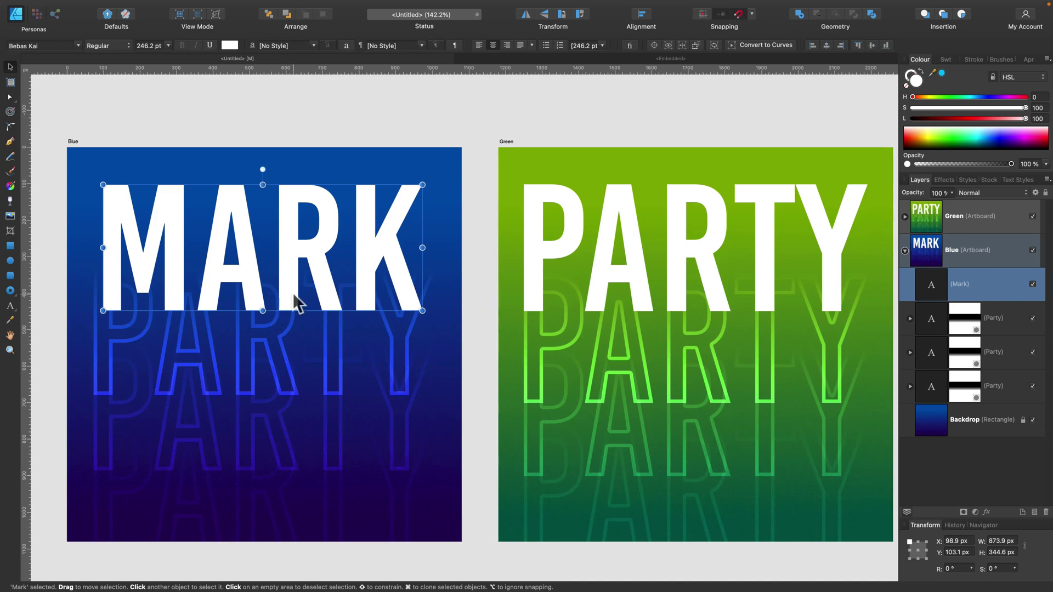
pyautogui.scroll(-2, 294, 297)
pyautogui.hscroll(-1, 294, 297)
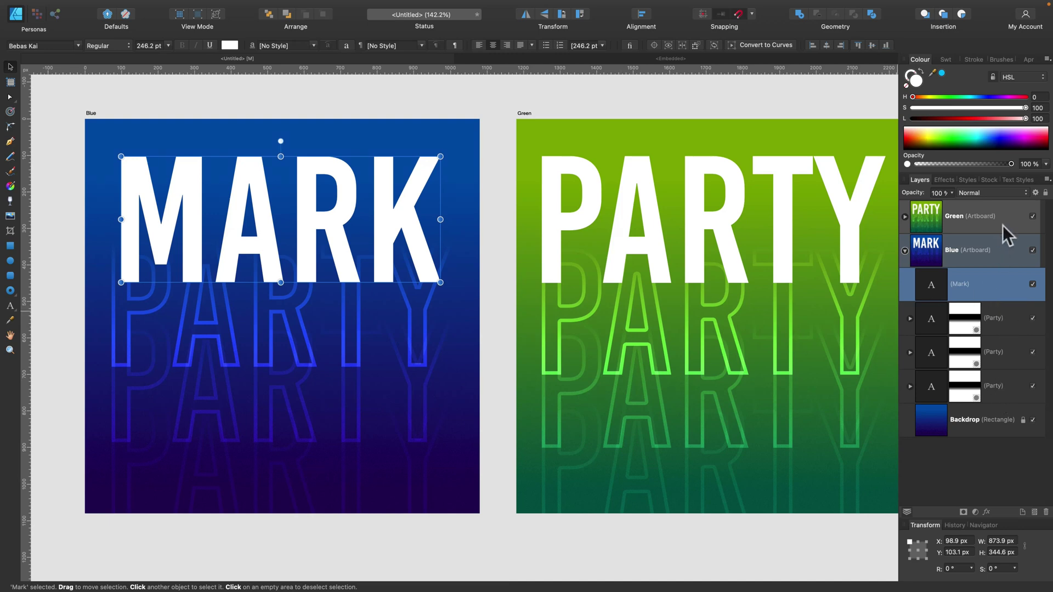
# Step: Expand the Green artboard's layers and open the top embedded PARTY document for editing
pyautogui.click(906, 251)
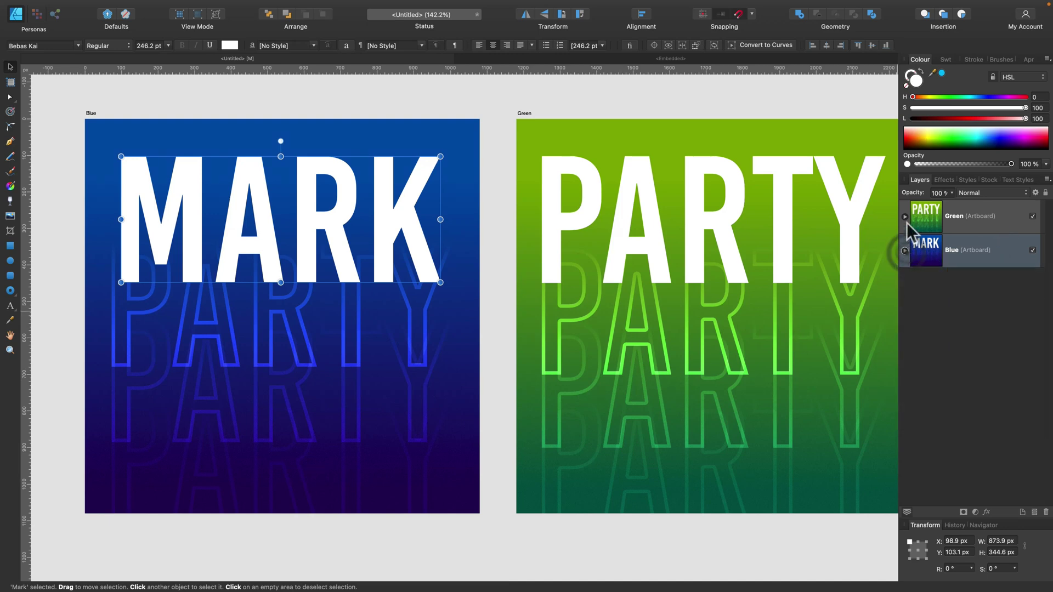
pyautogui.click(905, 217)
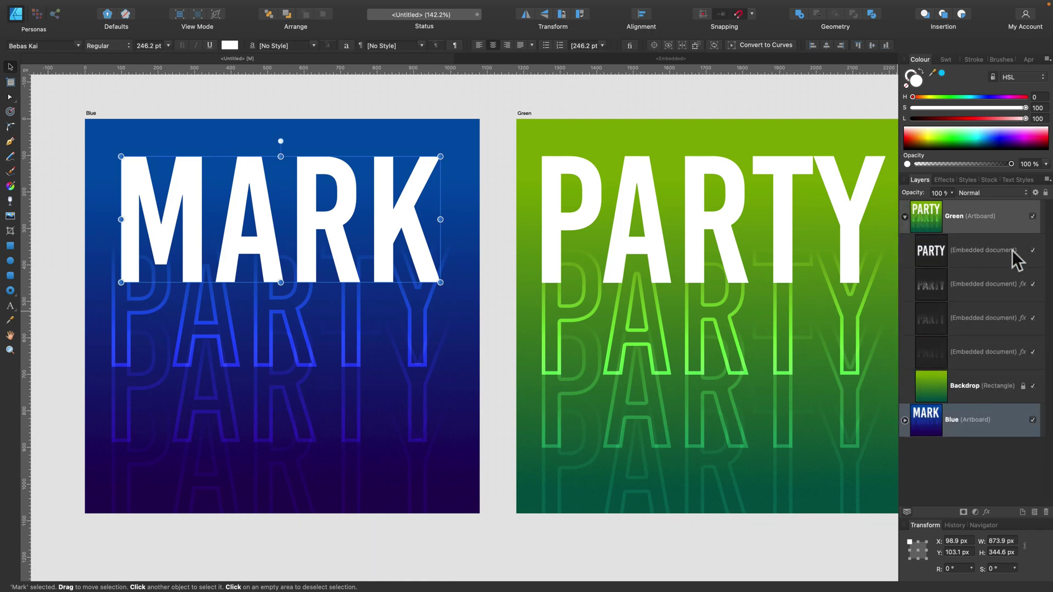
pyautogui.click(976, 242)
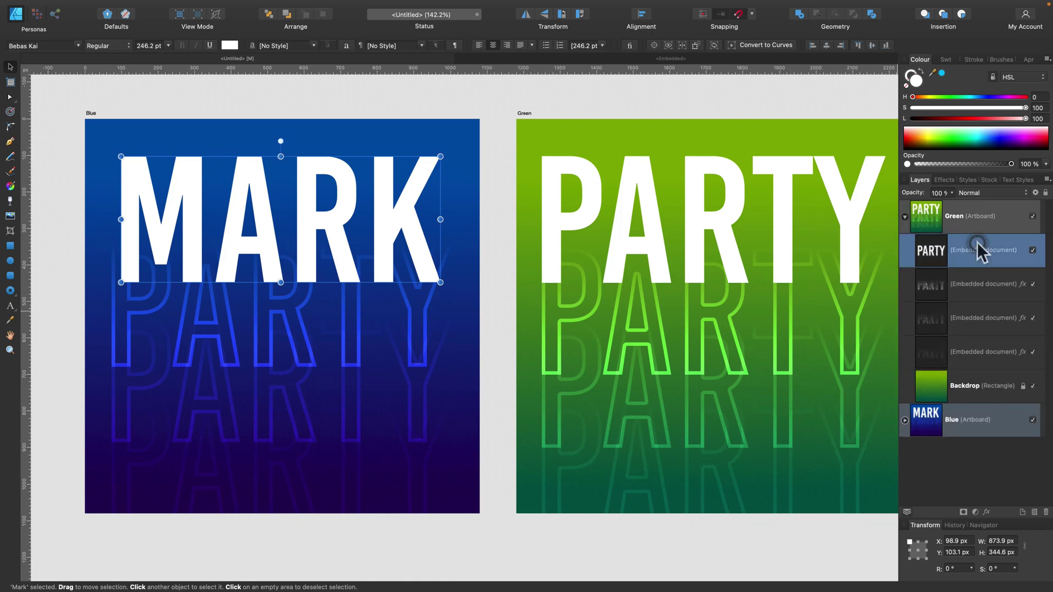
pyautogui.click(963, 279)
pyautogui.click(971, 311)
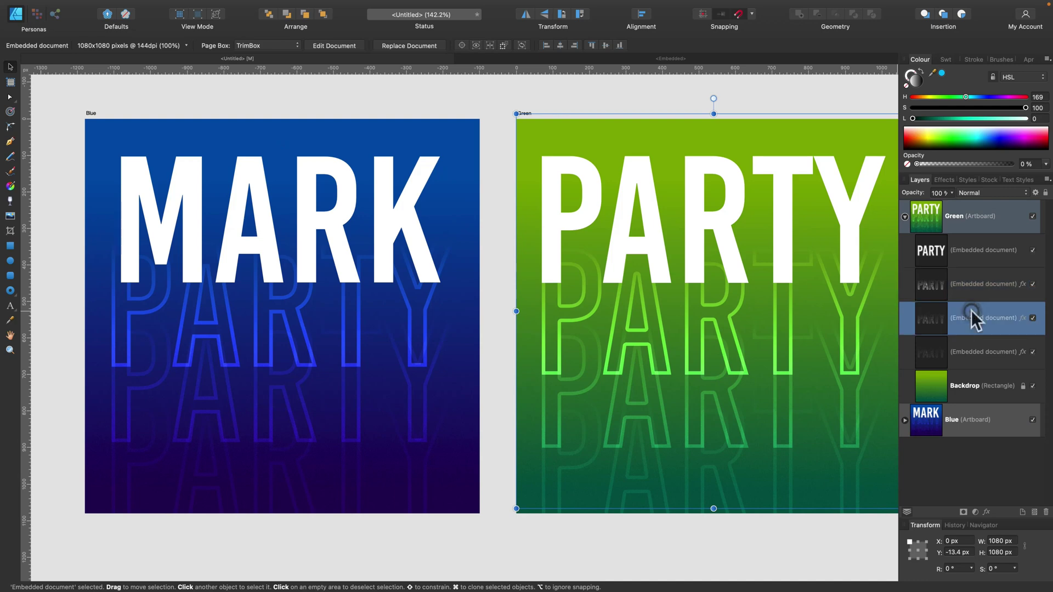
pyautogui.click(972, 344)
pyautogui.click(954, 251)
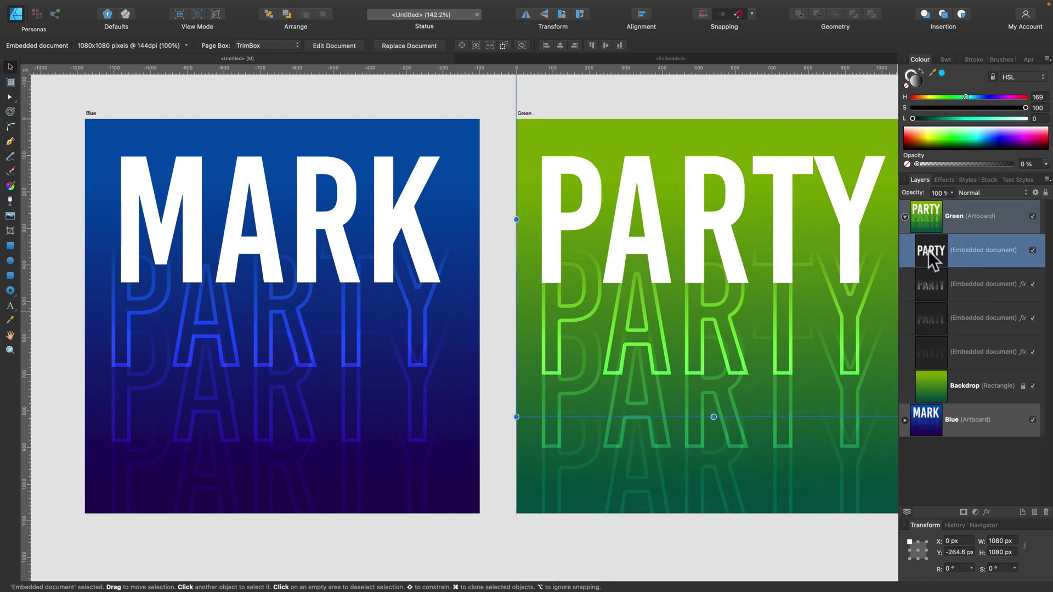
pyautogui.doubleClick(930, 250)
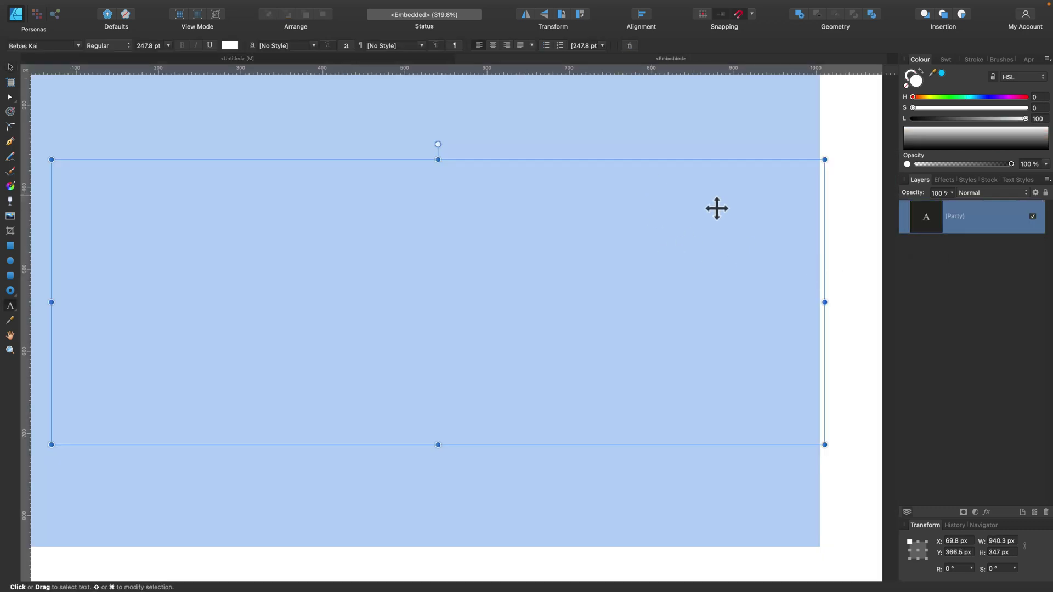
# Step: Recolour the text grey (L 53), retype it as MARK, and nudge it right to X 100.1 px
pyautogui.click(664, 196)
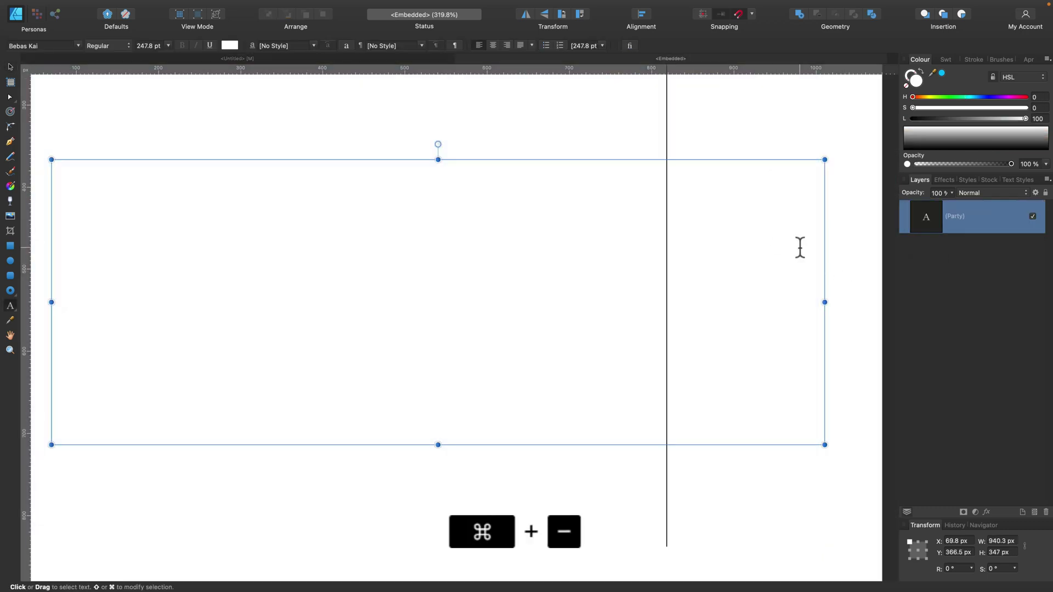
pyautogui.press('super+minus')
pyautogui.press('super+minus')
pyautogui.moveTo(682, 300); pyautogui.dragTo(59, 292)
pyautogui.click(973, 119)
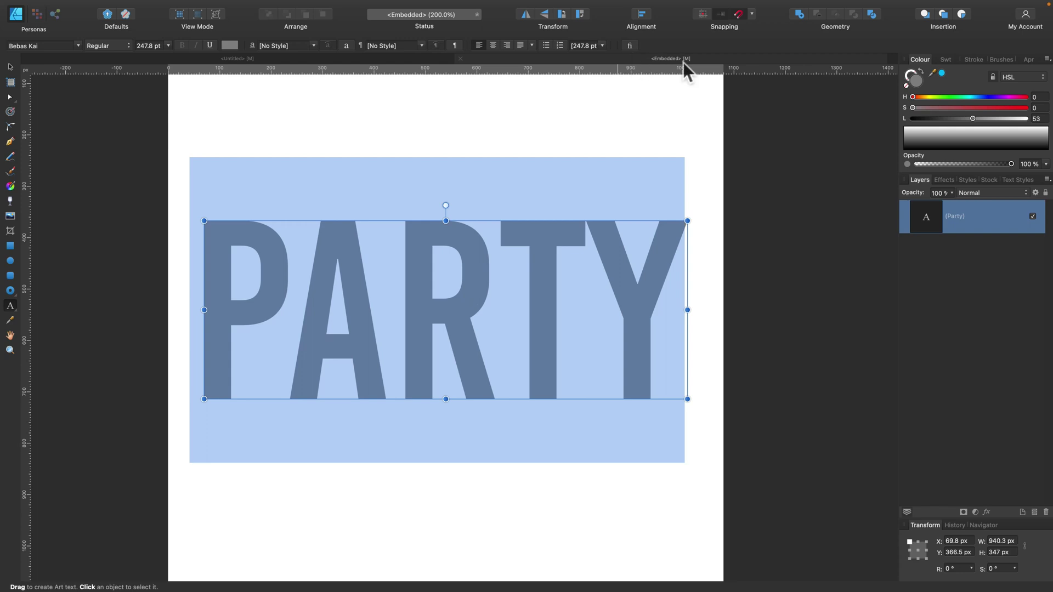
pyautogui.write('M')
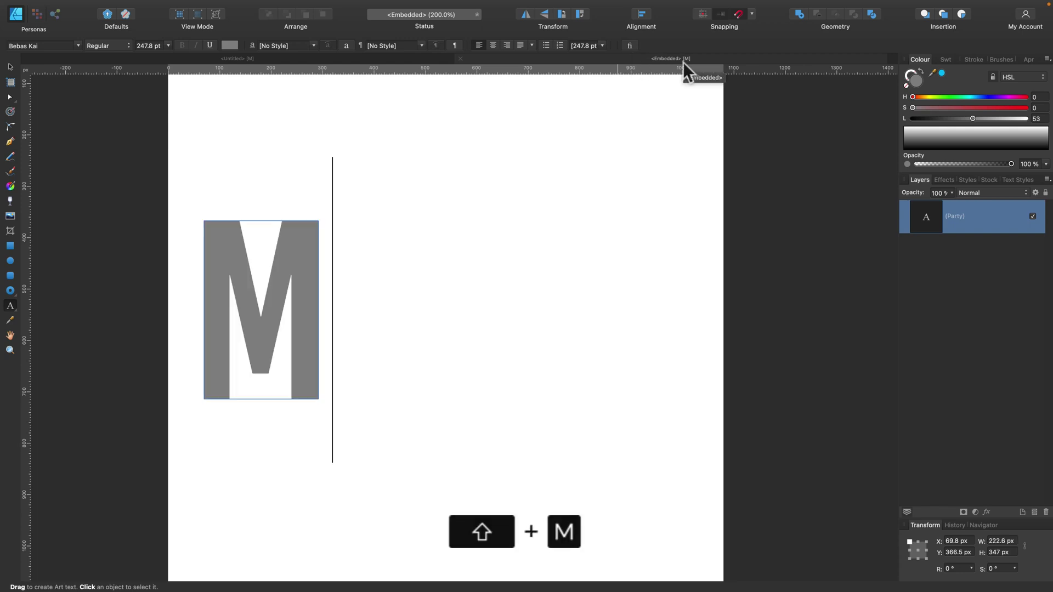
pyautogui.write('ARK')
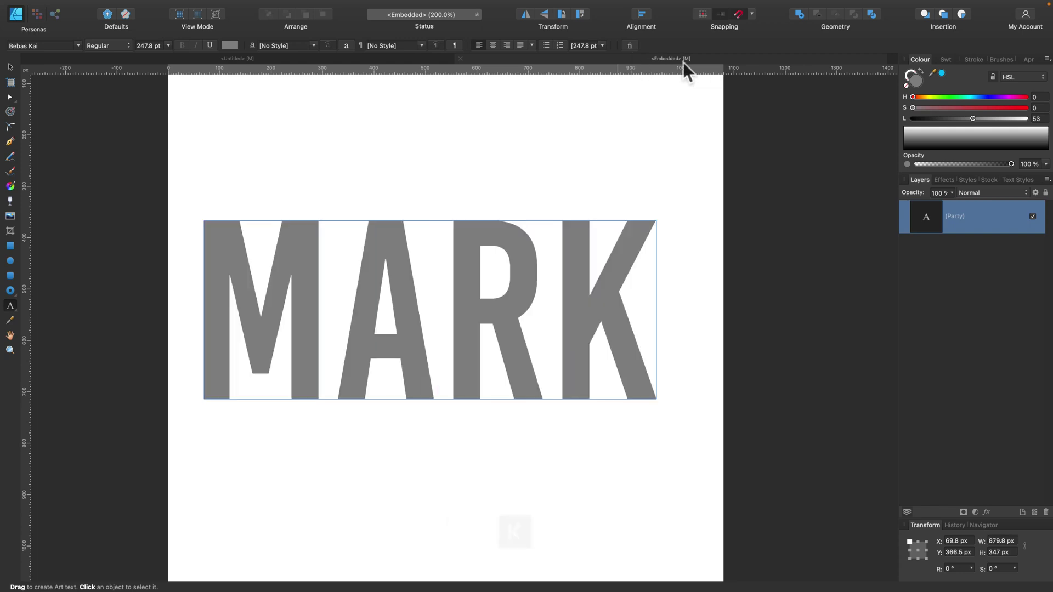
pyautogui.press('super+a')
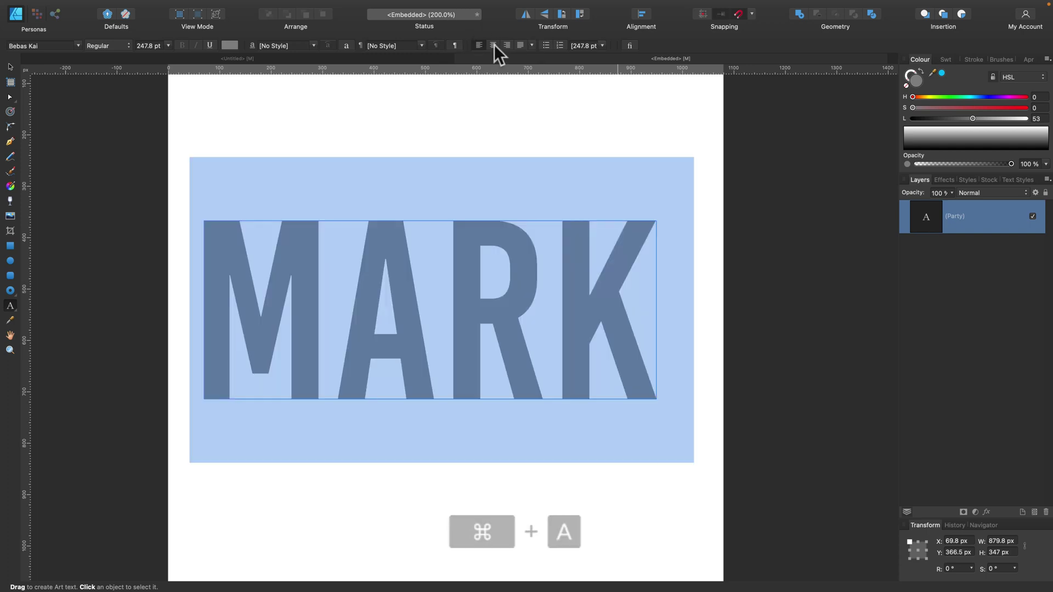
pyautogui.click(10, 66)
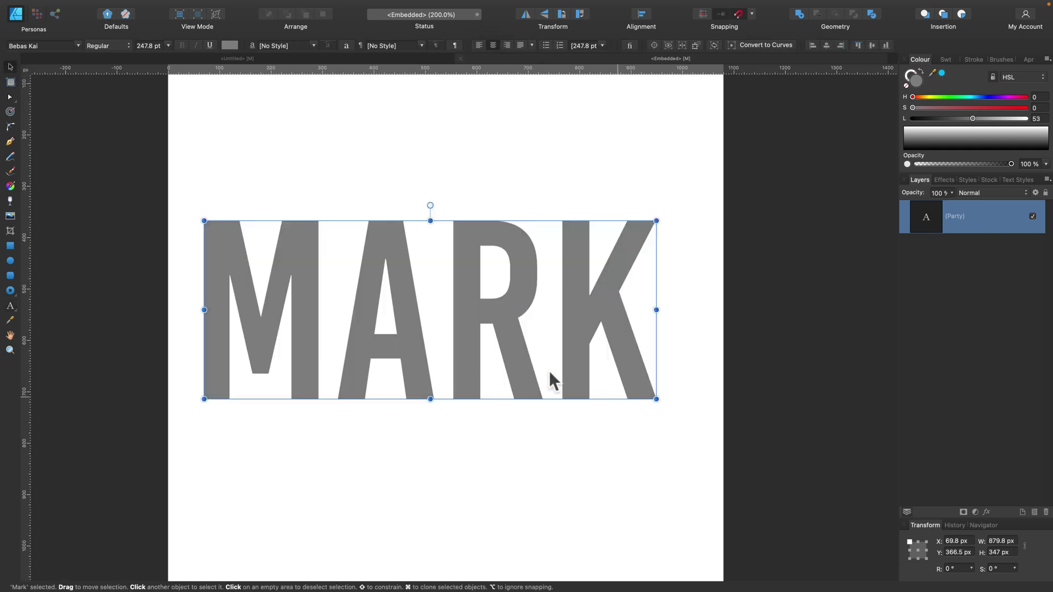
pyautogui.moveTo(526, 361); pyautogui.dragTo(542, 361)
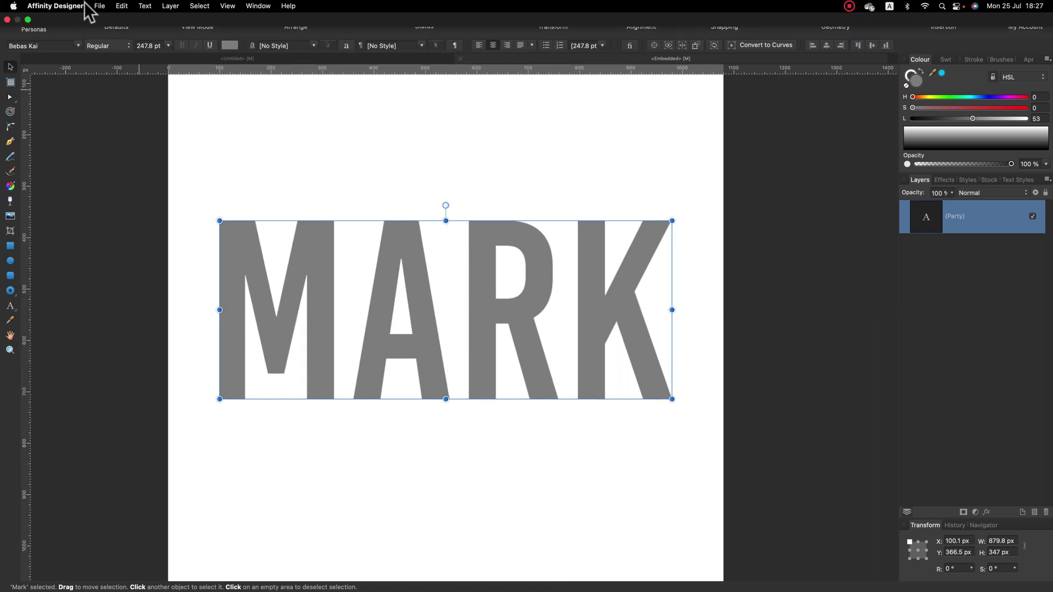
# Step: Save the embedded MARK document with File > Save
pyautogui.click(99, 5)
pyautogui.click(106, 97)
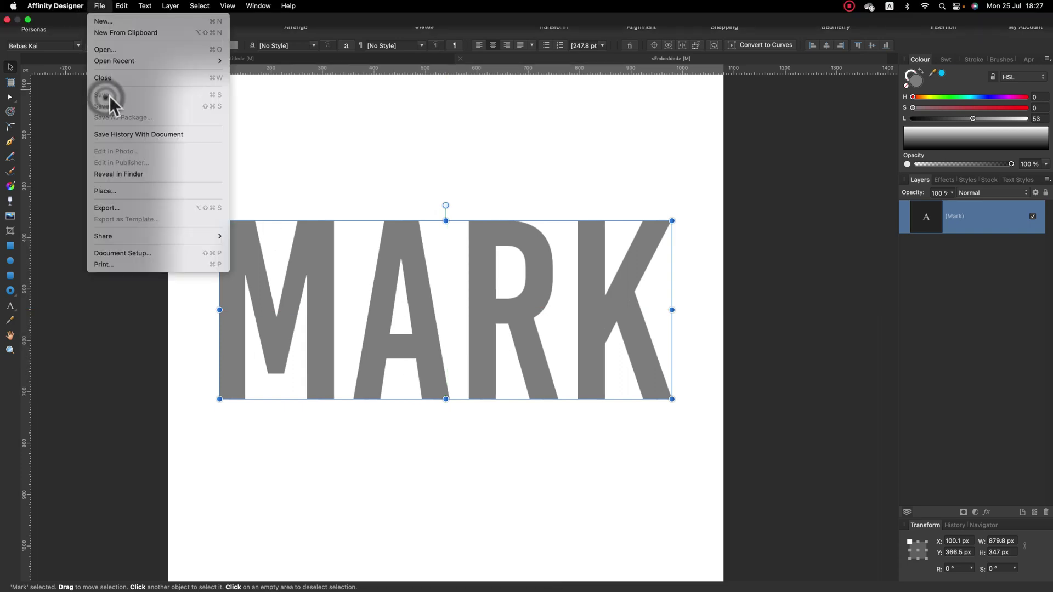
pyautogui.click(784, 173)
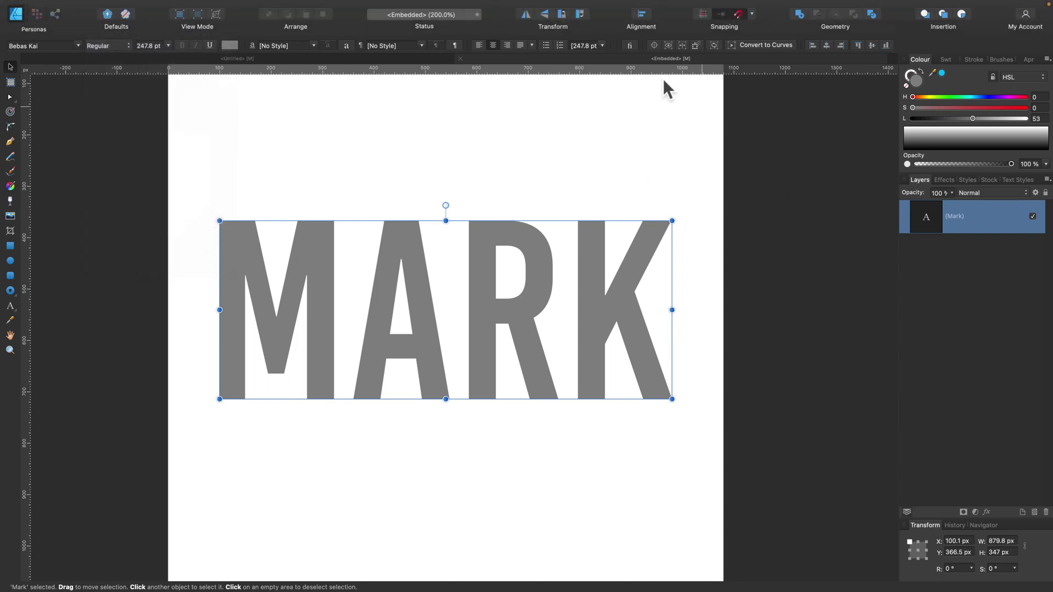
pyautogui.click(325, 58)
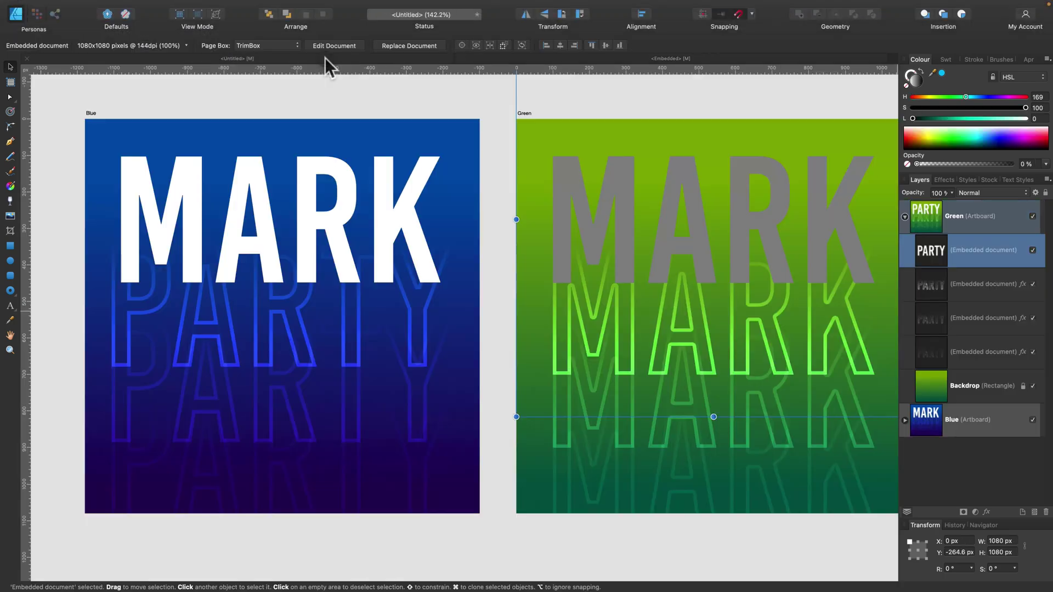
pyautogui.click(557, 58)
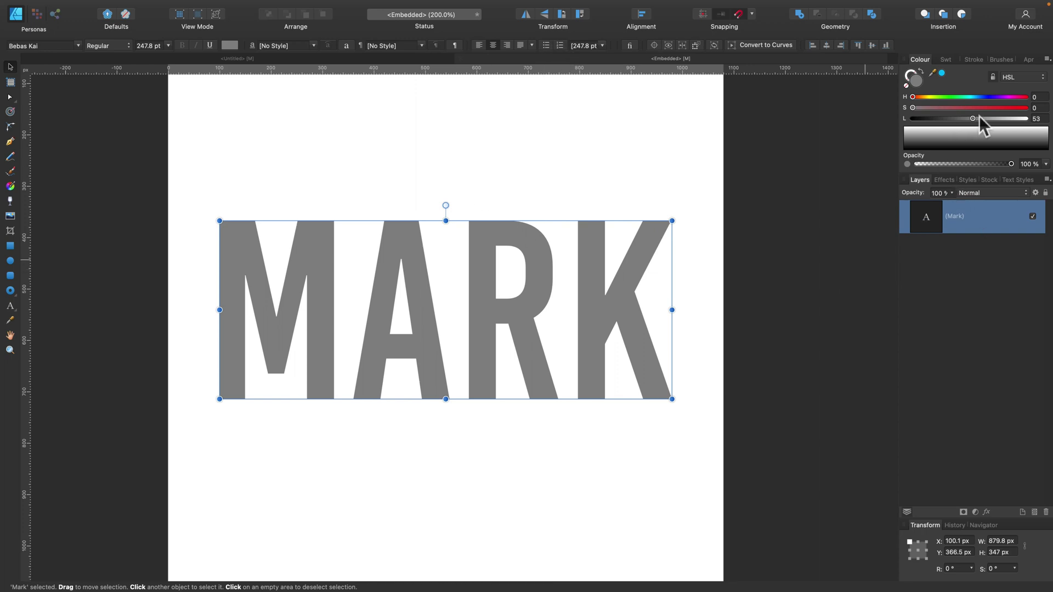
# Step: Set the MARK text to white (L 100), then deselect everything in the Untitled document
pyautogui.moveTo(979, 117); pyautogui.dragTo(1027, 118)
pyautogui.click(936, 206)
pyautogui.click(406, 58)
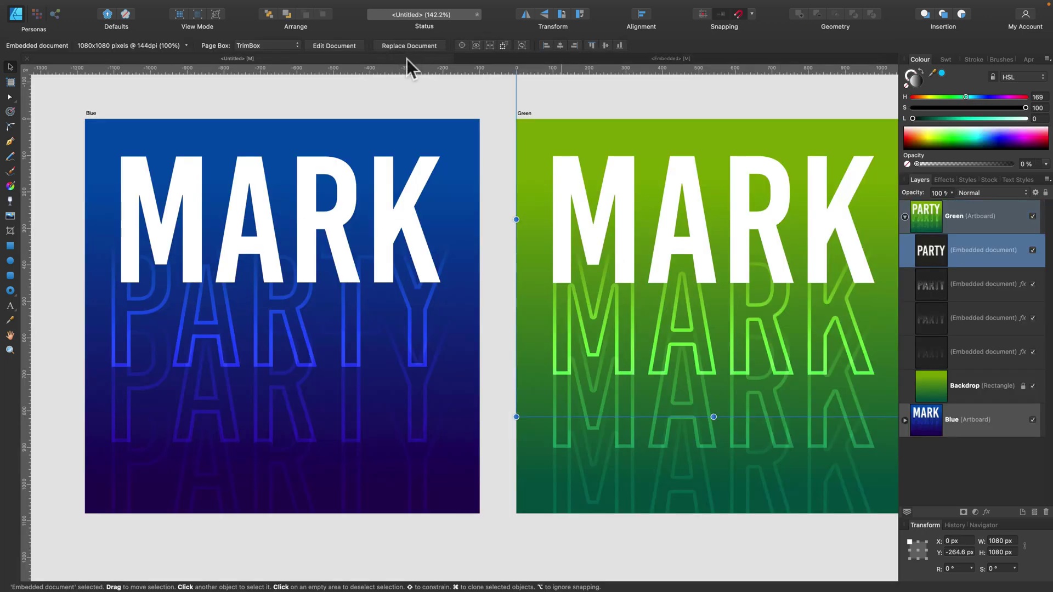
pyautogui.click(495, 103)
pyautogui.hscroll(2, 669, 188)
pyautogui.scroll(-1, 669, 187)
pyautogui.hscroll(-1, 669, 188)
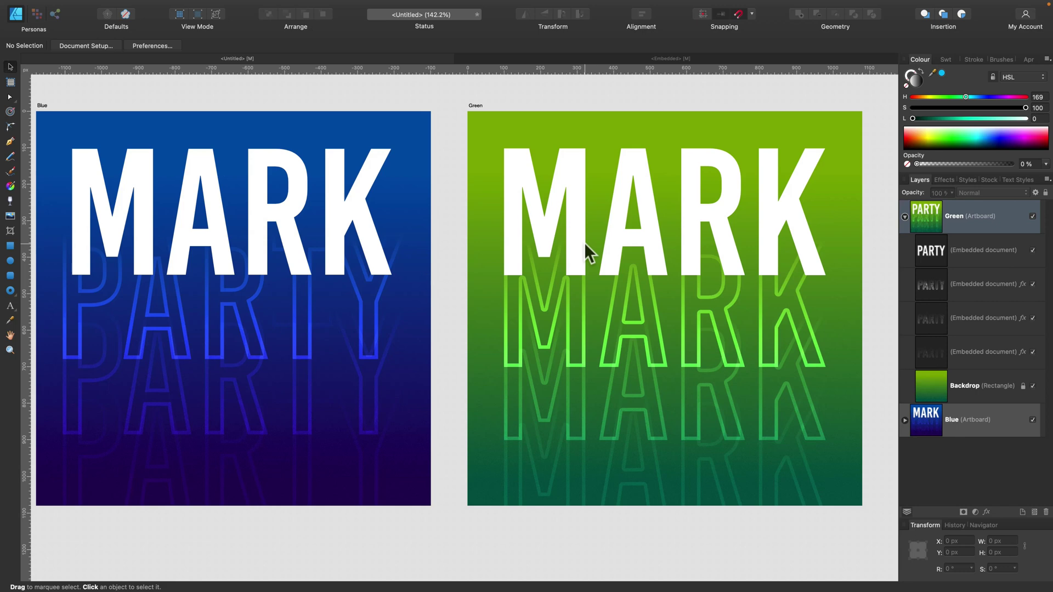
# Step: In the embedded document, retype MARK as HELLO, then return to the Untitled document
pyautogui.click(532, 56)
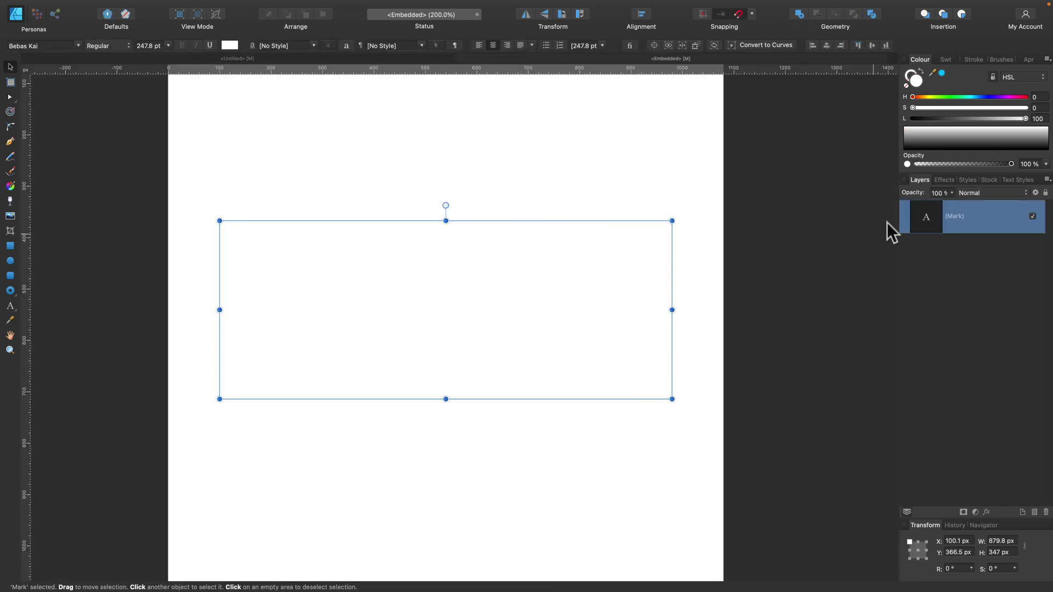
pyautogui.keyDown('alt'); pyautogui.click(928, 219); pyautogui.keyUp('alt')
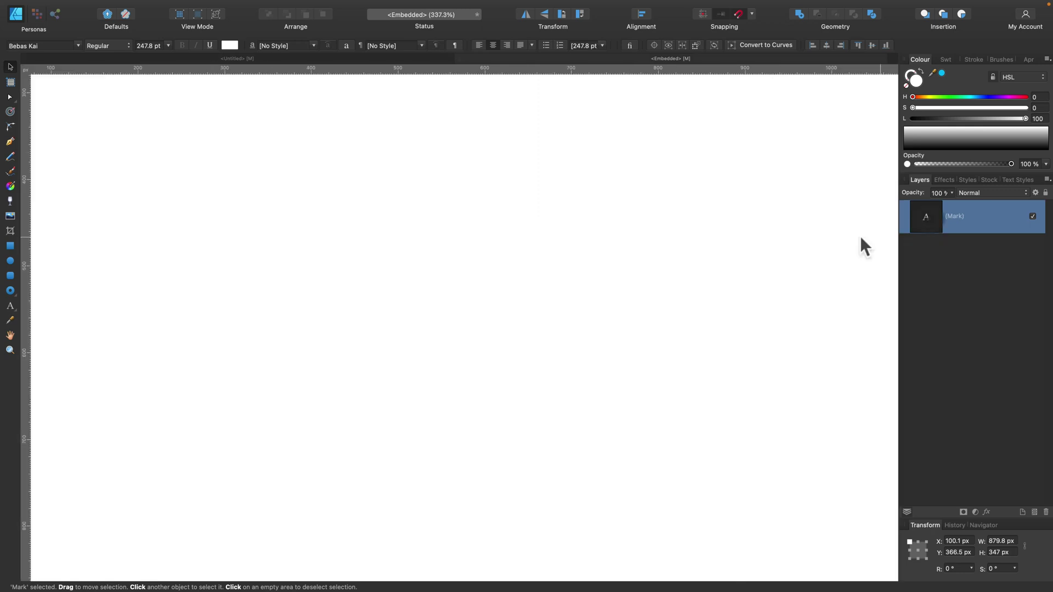
pyautogui.doubleClick(637, 281)
pyautogui.moveTo(810, 303); pyautogui.dragTo(48, 317)
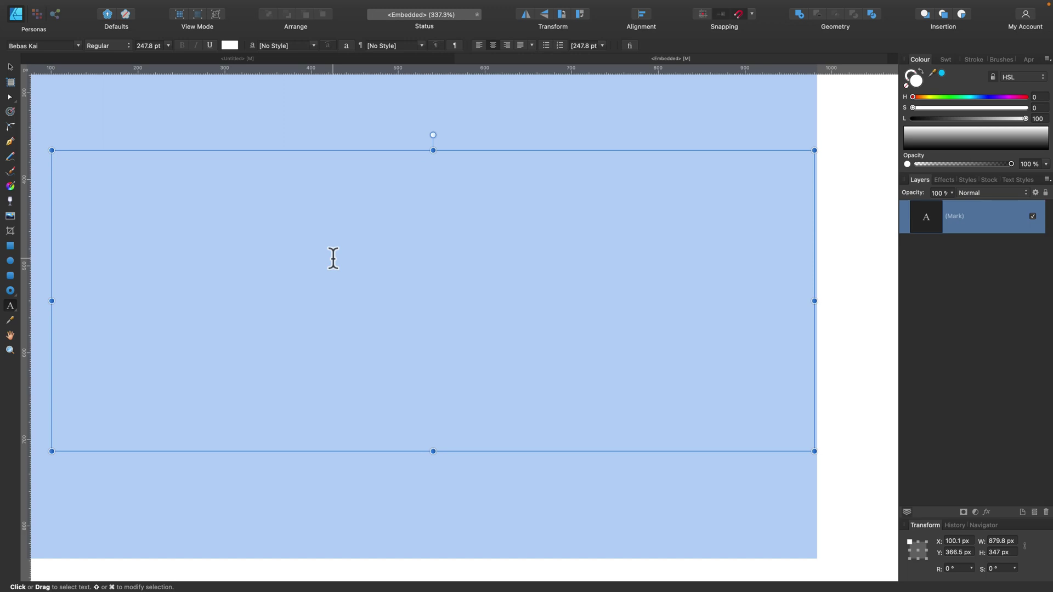
pyautogui.write('HELLO')
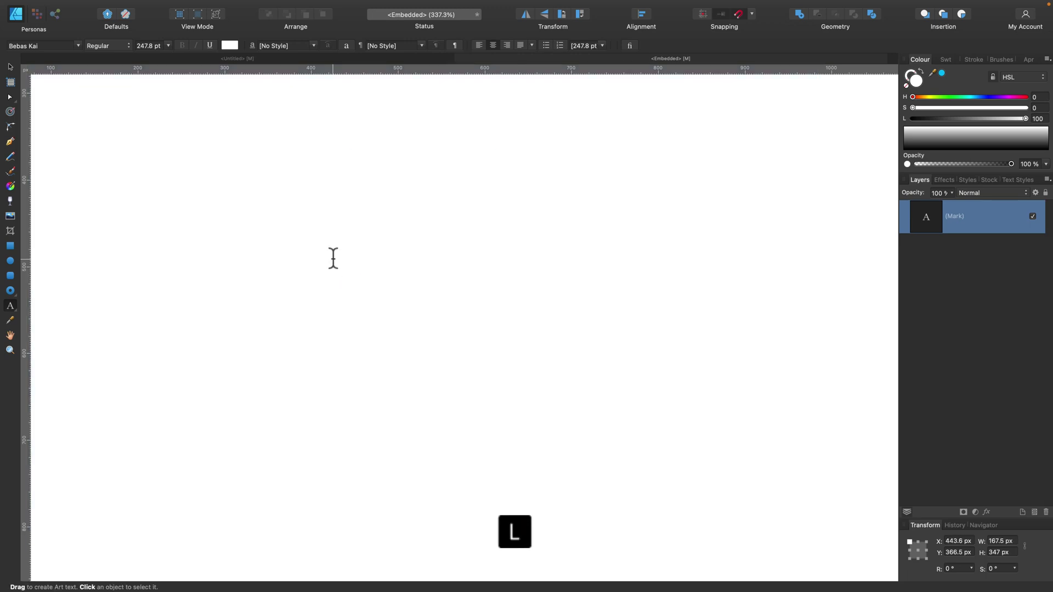
pyautogui.press('Escape')
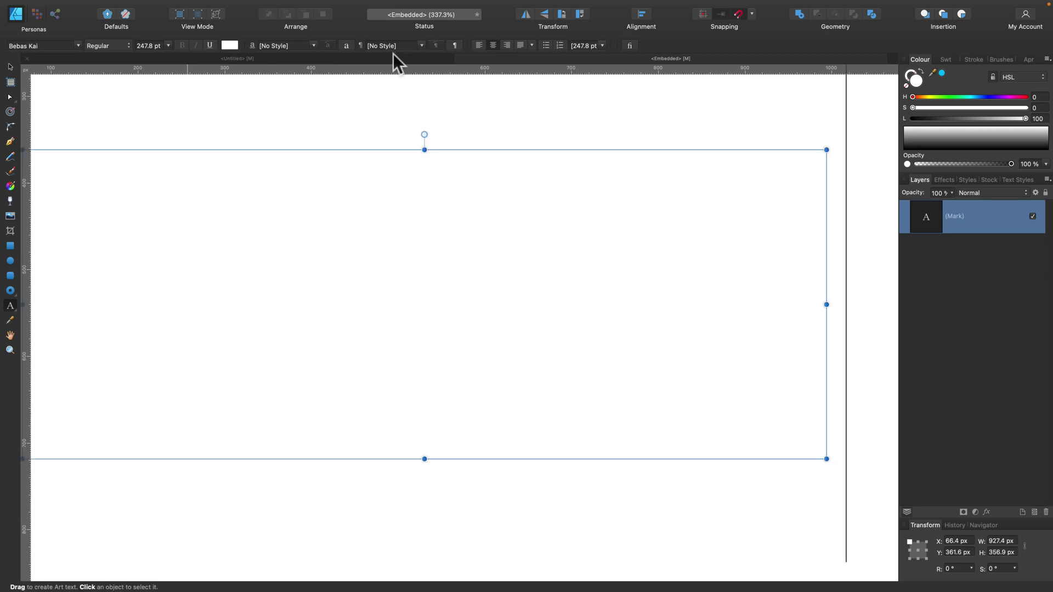
pyautogui.click(389, 57)
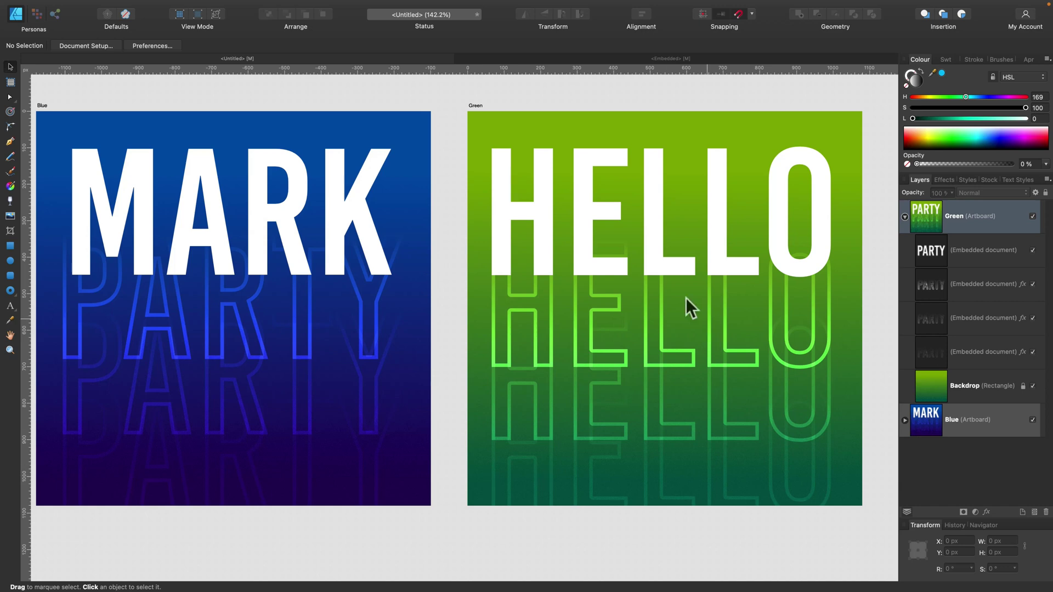
pyautogui.hscroll(-3, 667, 300)
pyautogui.click(390, 196)
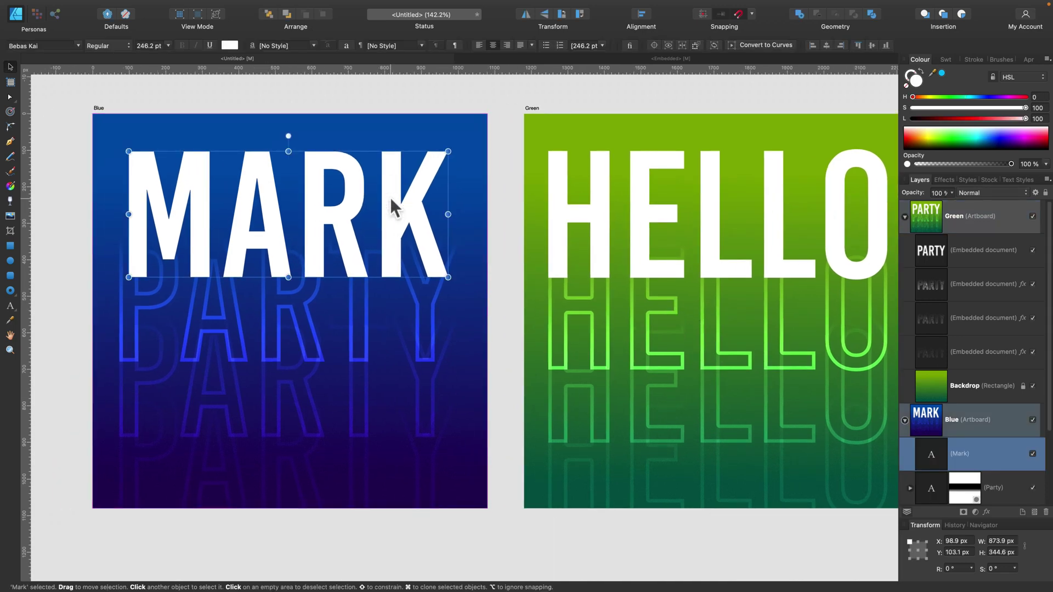
pyautogui.click(436, 302)
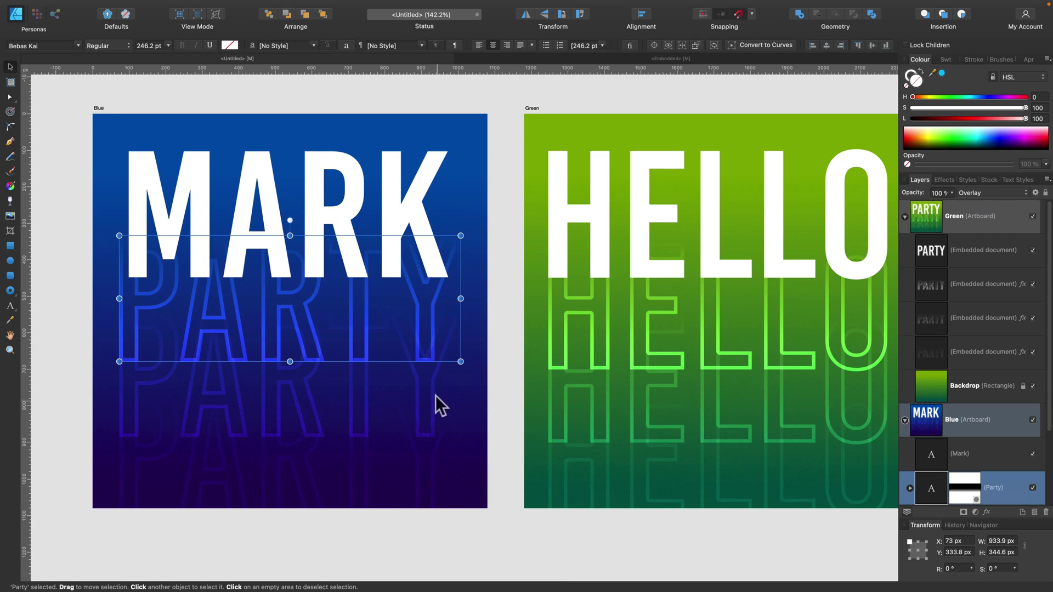
pyautogui.press('super+j')
pyautogui.moveTo(435, 394); pyautogui.dragTo(439, 458)
pyautogui.press('super+j')
pyautogui.click(429, 313)
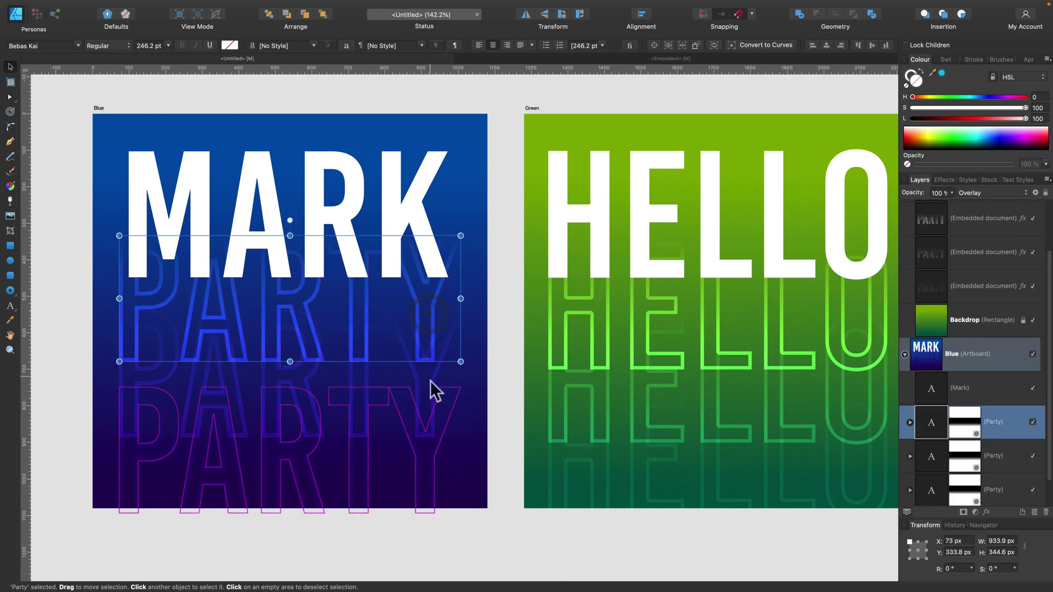
pyautogui.click(430, 381)
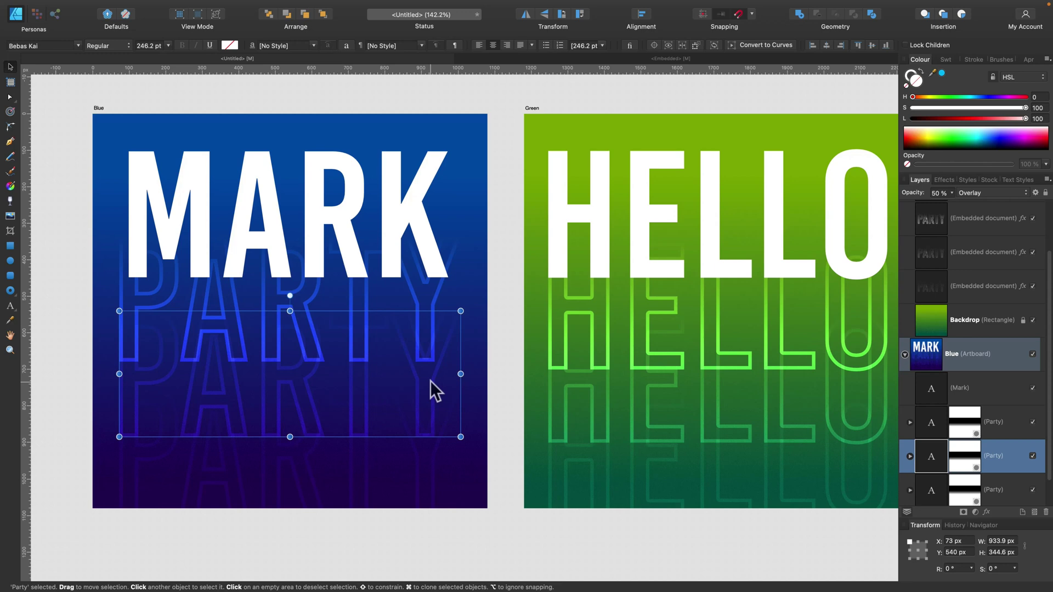
pyautogui.hscroll(5, 477, 319)
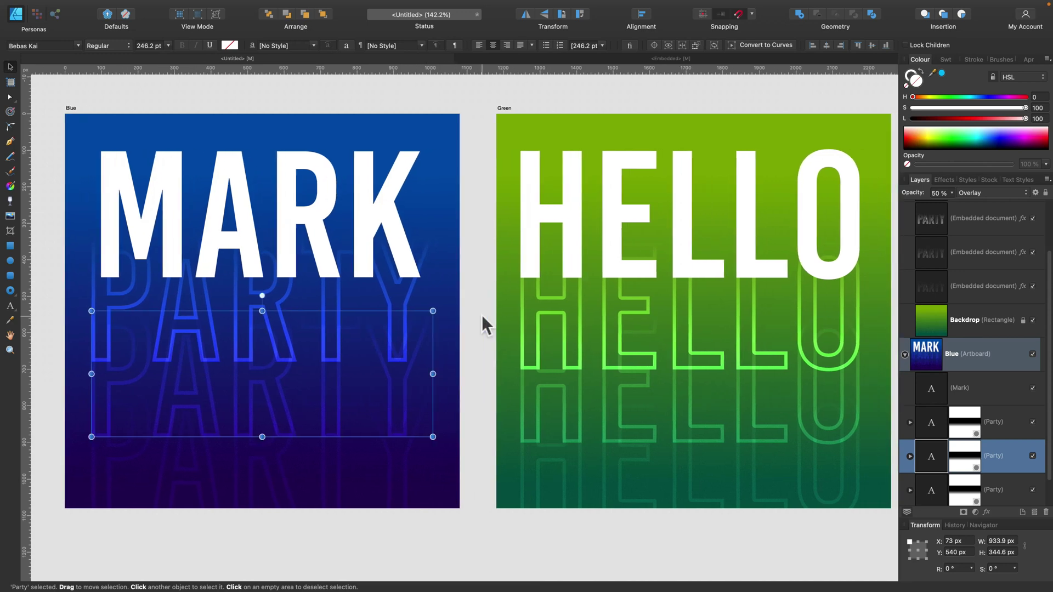
pyautogui.click(481, 315)
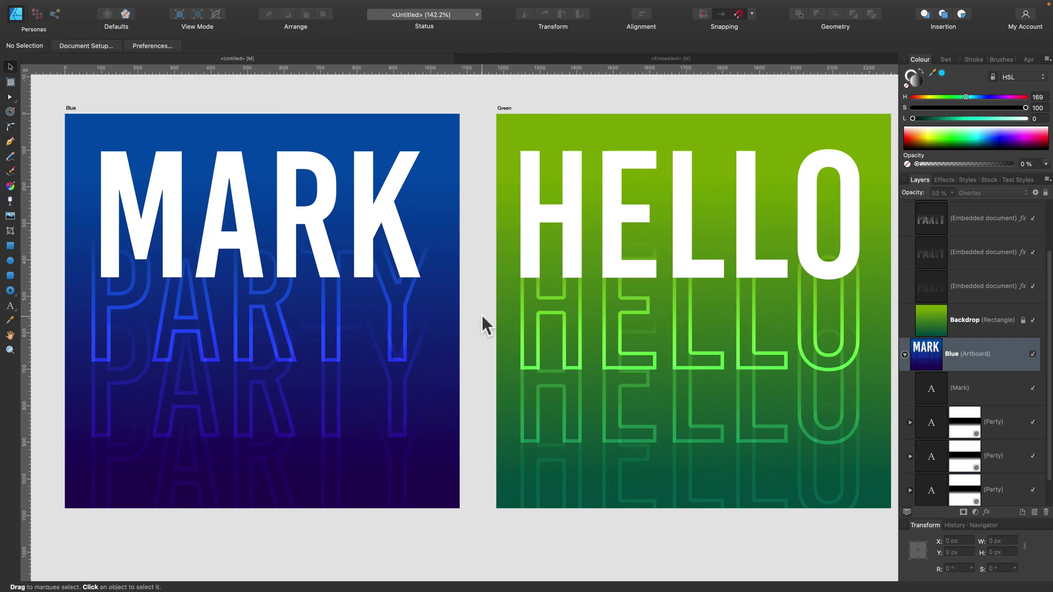